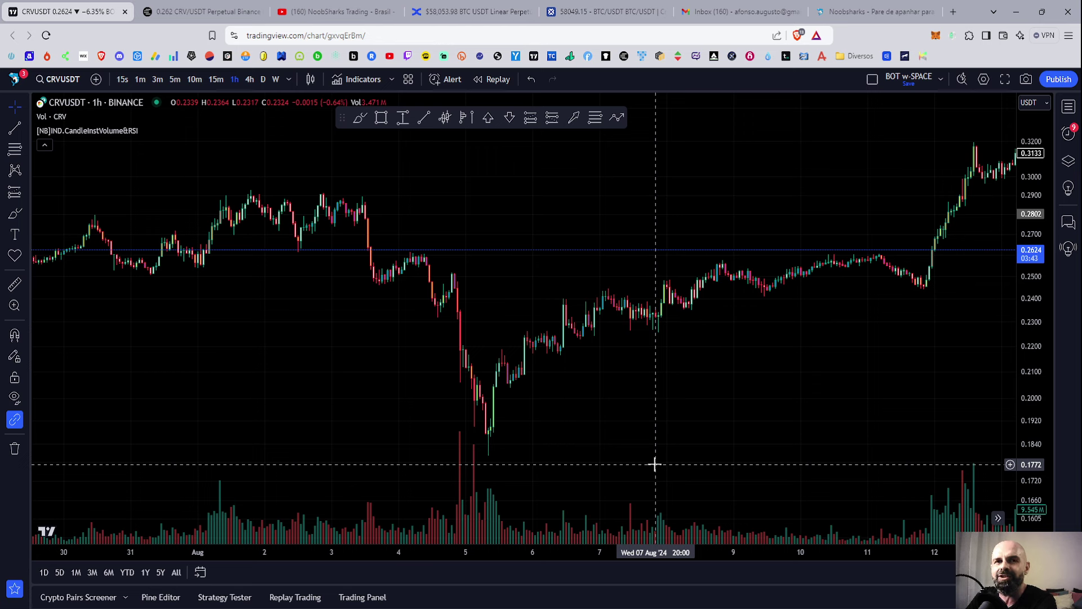
Pass through the NoobSharks YouTube playlists to the BingX BTCUSDT futures page.
left_click(342, 5)
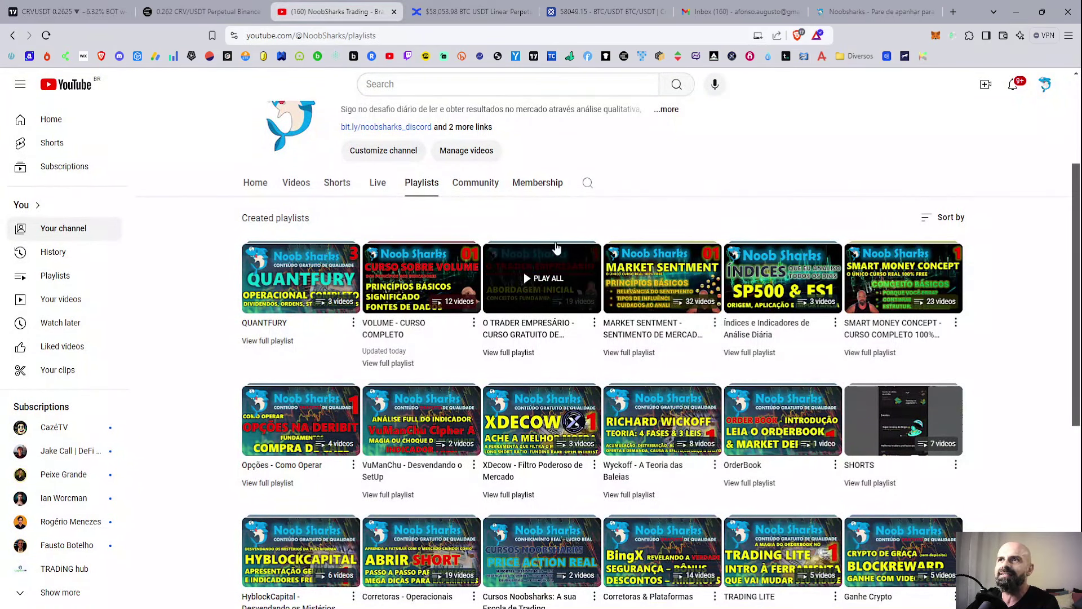
mouse_move(541, 277)
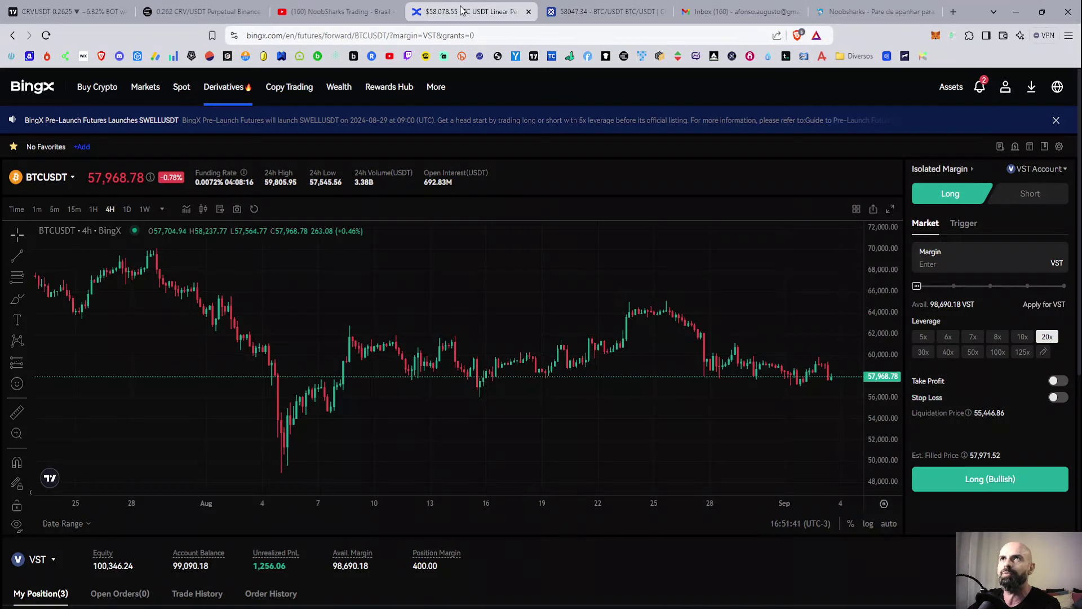
left_click(470, 11)
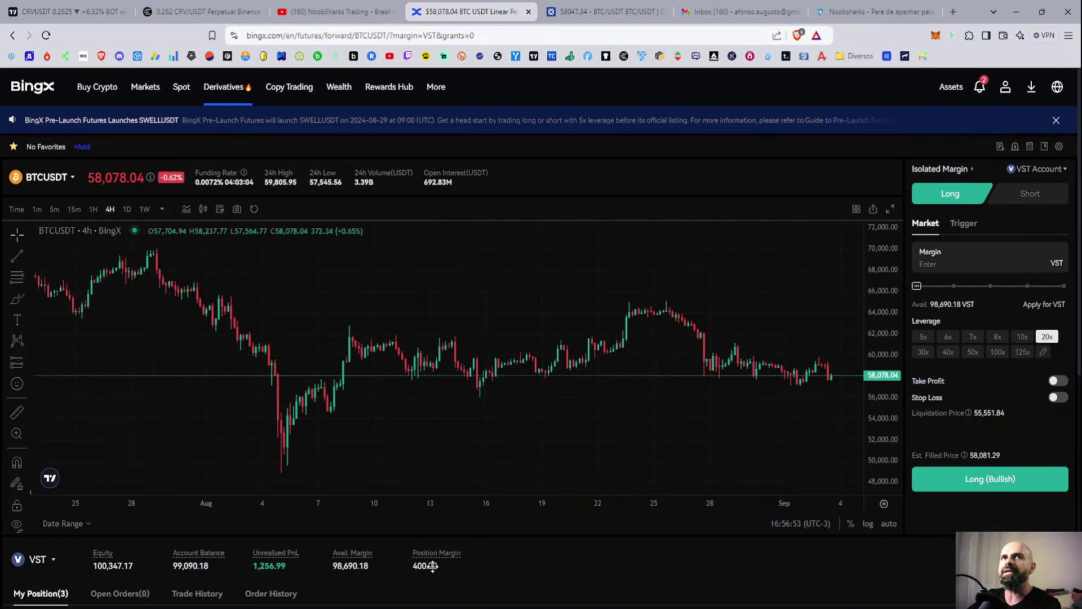
mouse_move(227, 86)
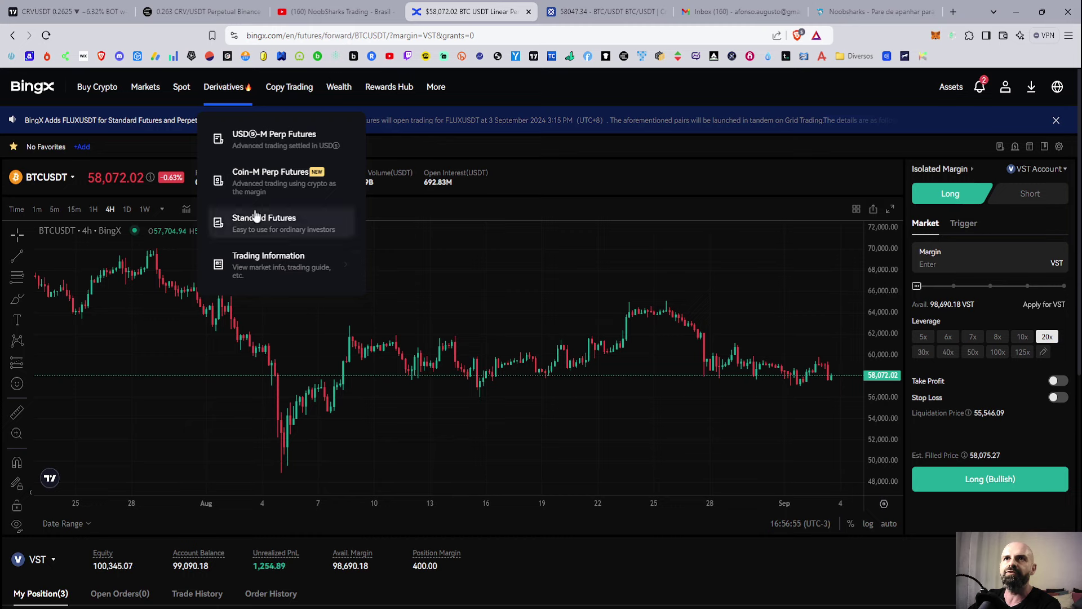
Keep the VST demo account selected on BingX and switch to the BTCC BTCUSDT page.
left_click(1037, 169)
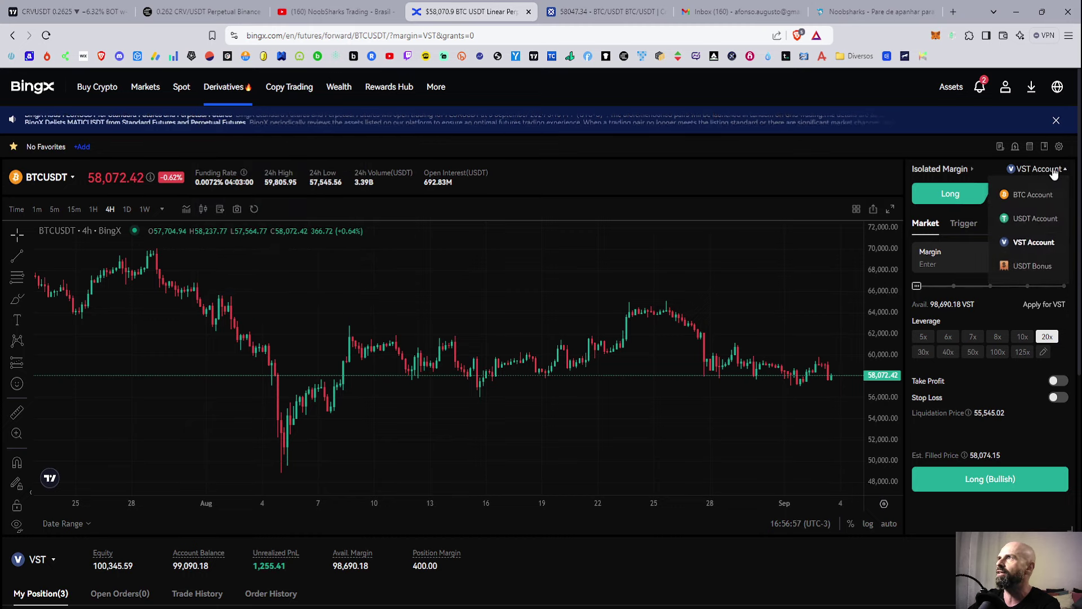
left_click(1023, 248)
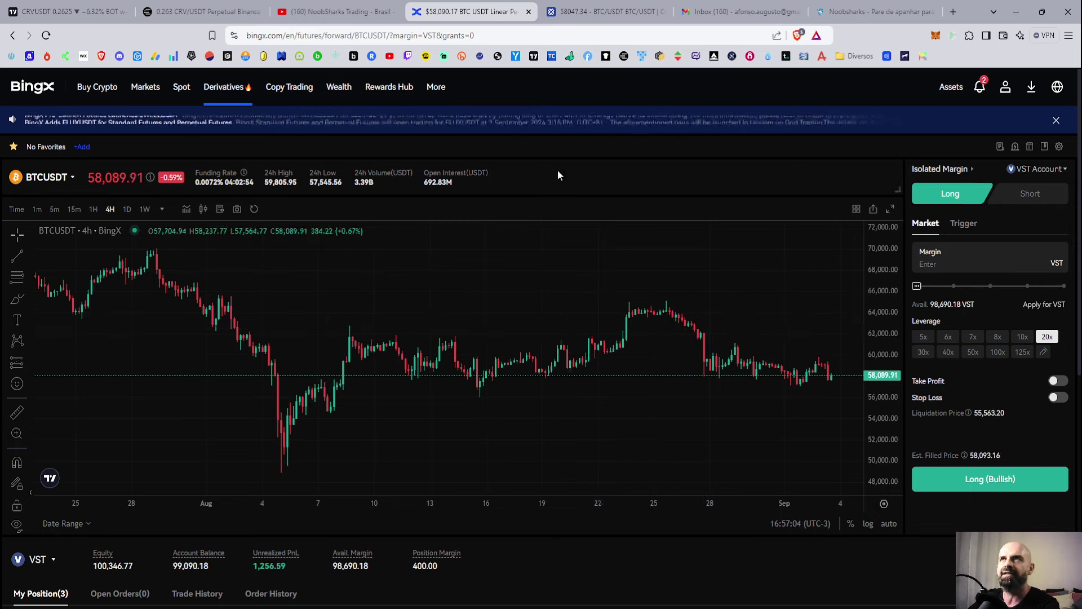
left_click(606, 11)
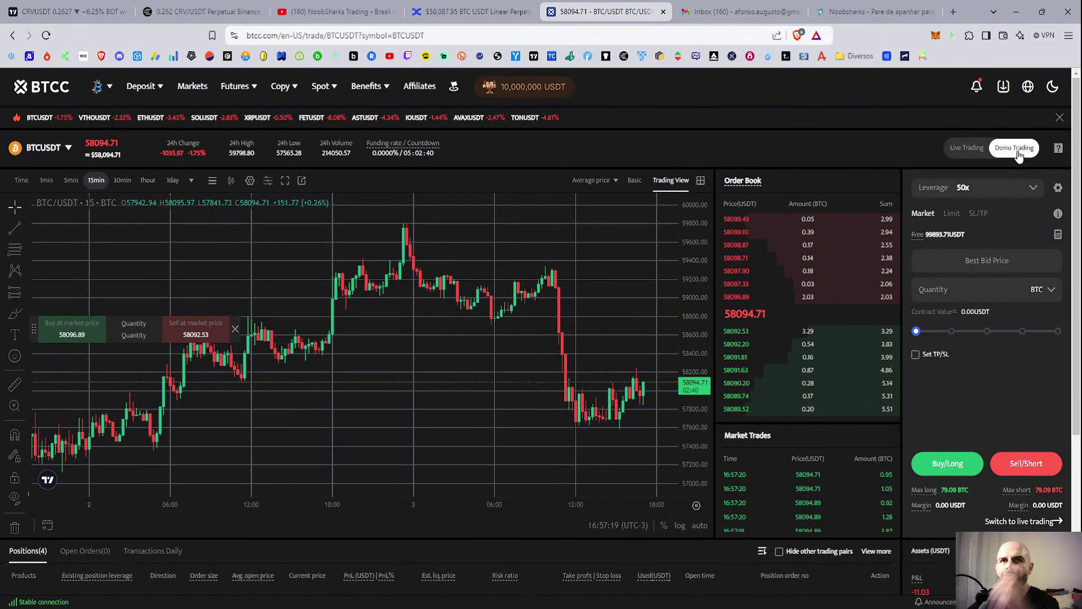
Return to the TradingView CRVUSDT 1h chart with Ctrl+1.
key("ctrl+1")
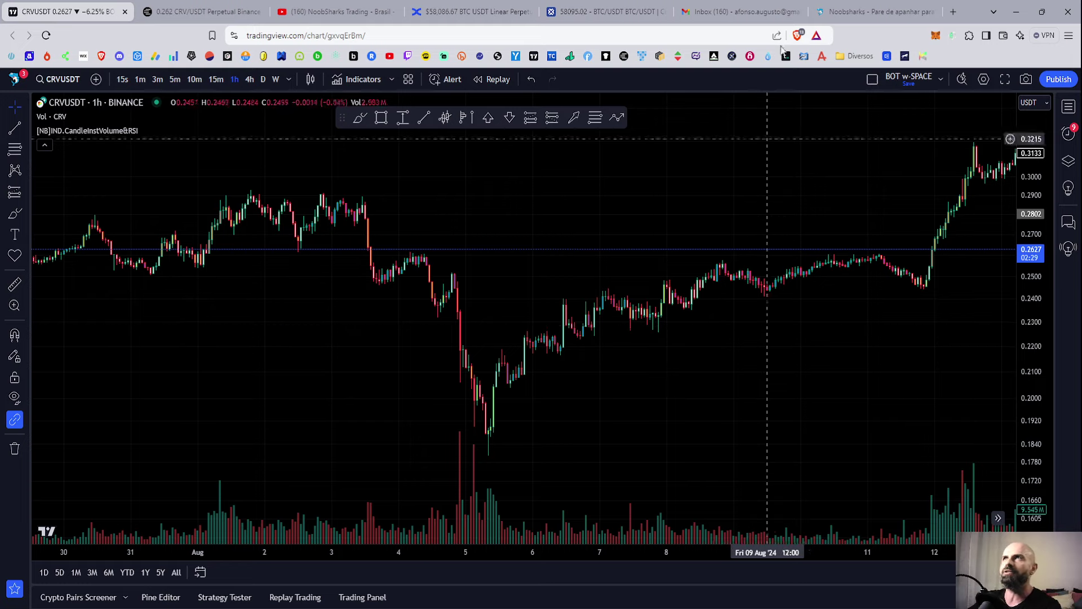
Scroll the Noobsharks site to the courses and view, then close, the free indicators list.
left_click(870, 11)
scroll(518, 186, "down", 4)
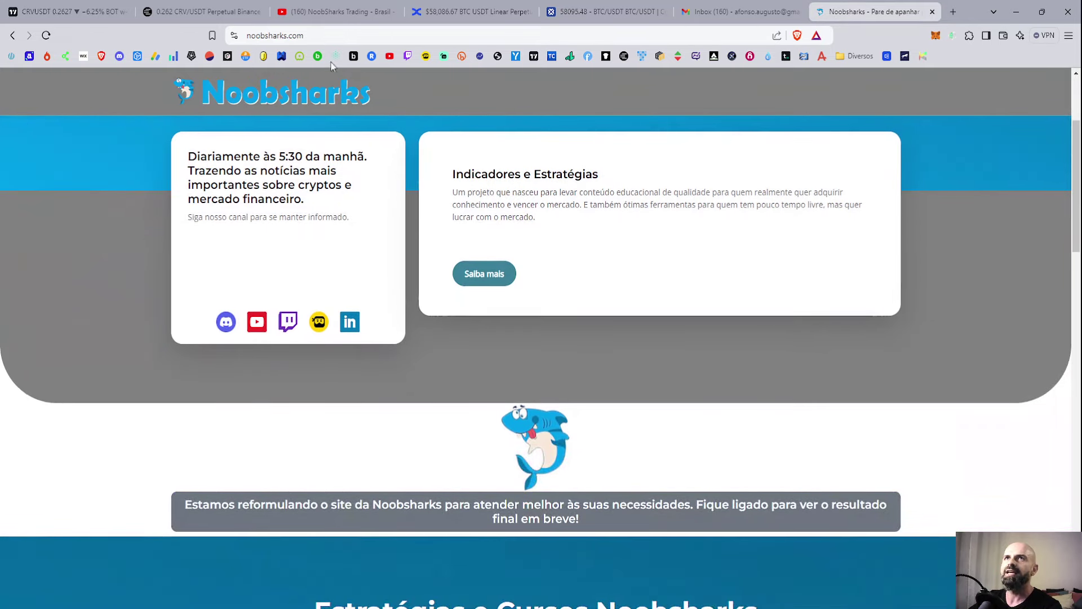
scroll(704, 242, "down", 4)
scroll(708, 249, "down", 3)
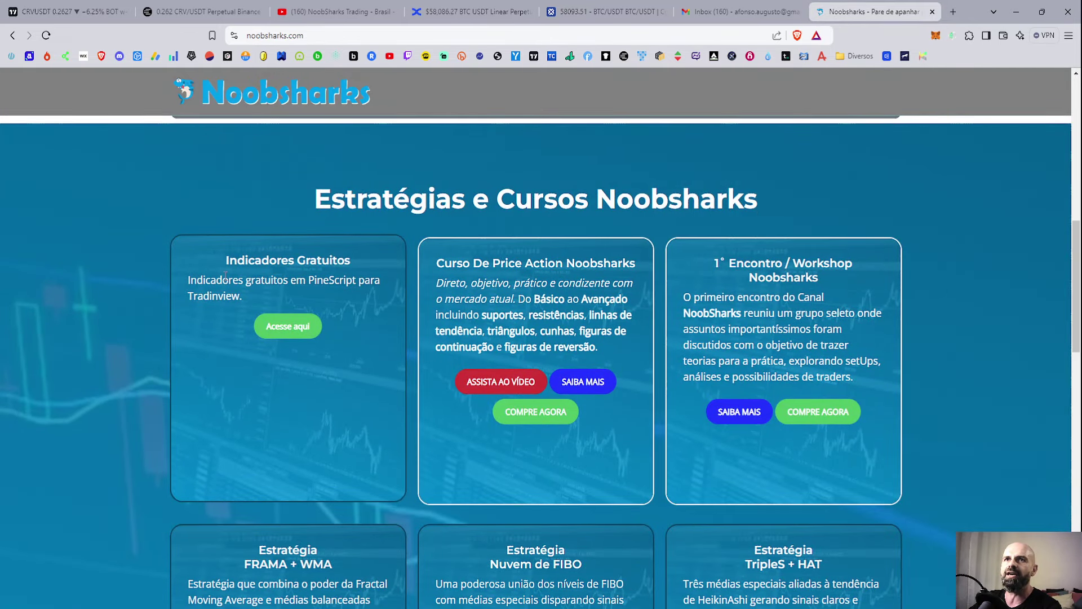
left_click(286, 327)
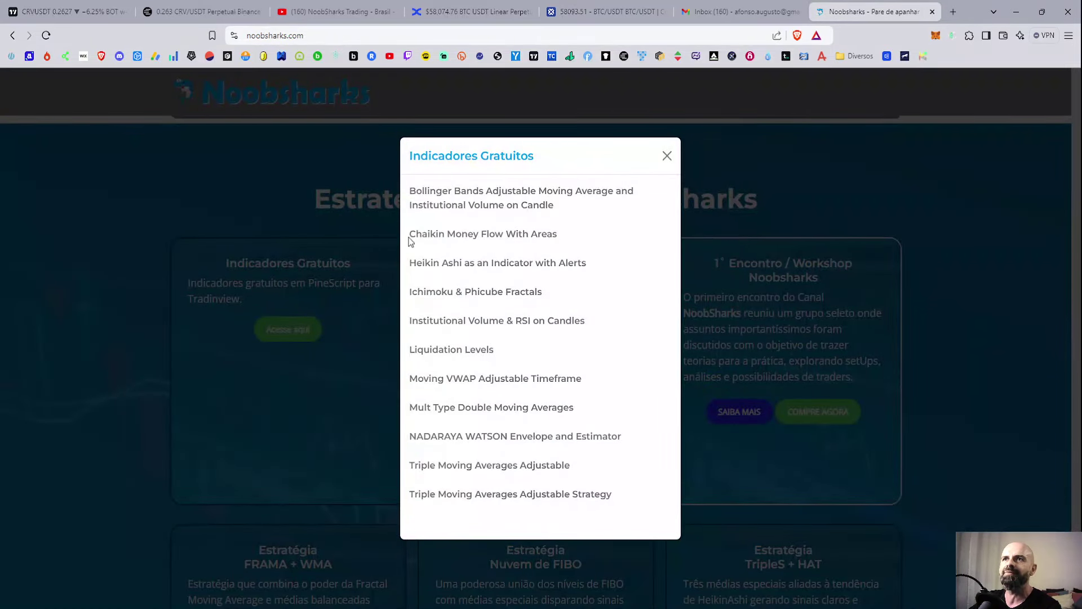
left_click(667, 156)
Go back to the CRVUSDT chart, briefly checking the NoobSharks YouTube playlists.
left_click(38, 6)
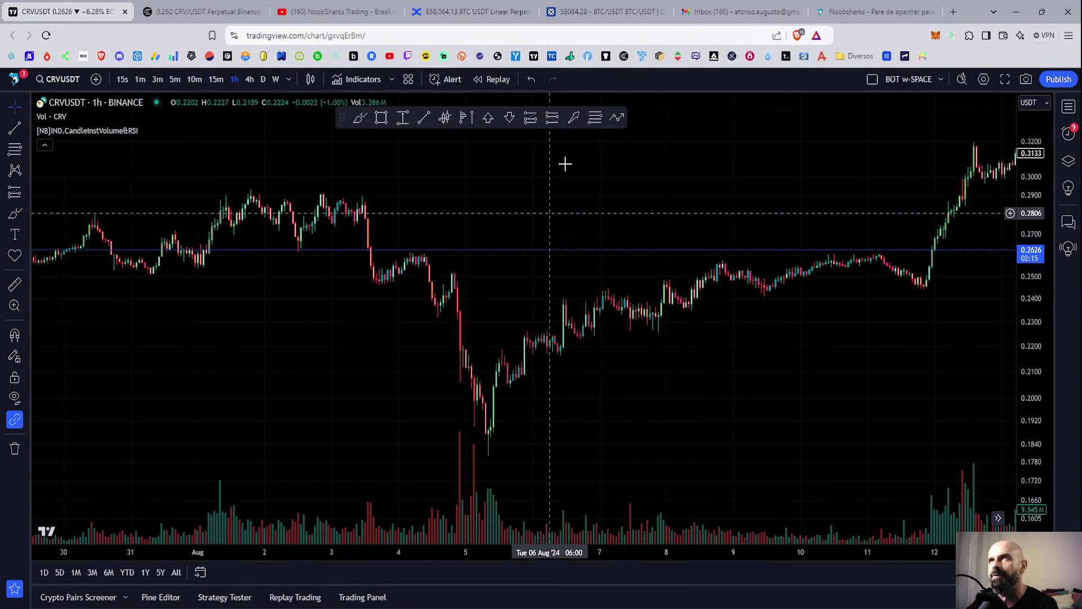
left_click(313, 7)
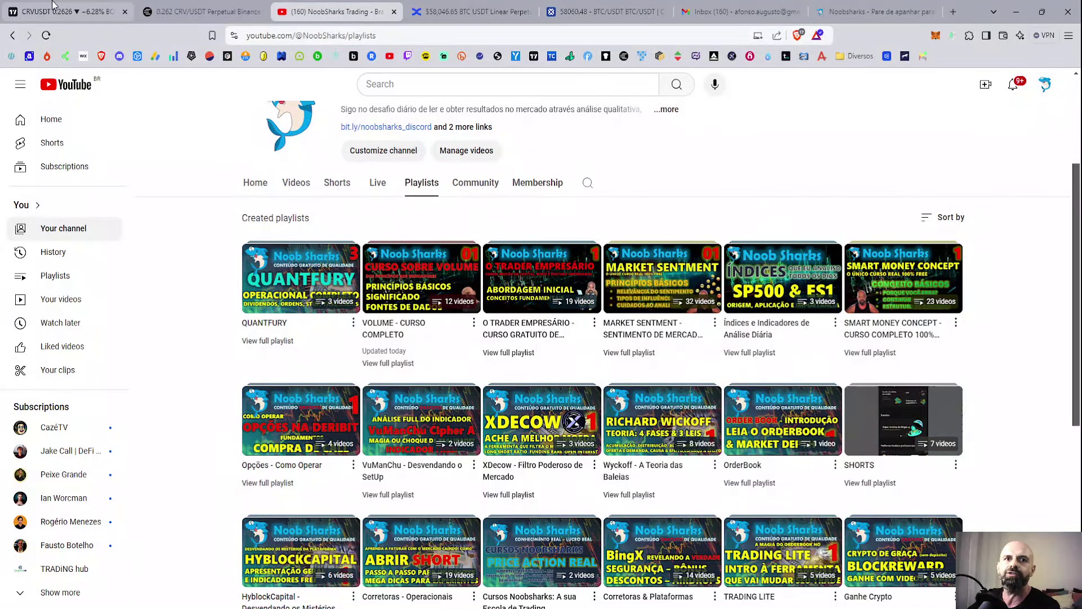
left_click(25, 7)
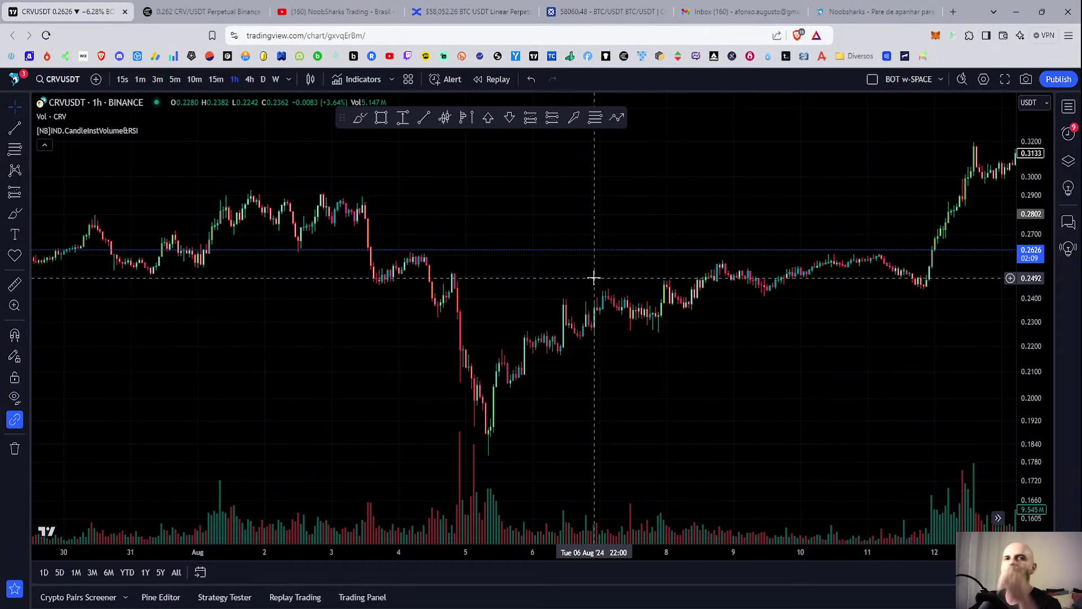
Search 'ema' in Indicators and add Moving Average Exponential to the CRVUSDT chart.
left_click(364, 79)
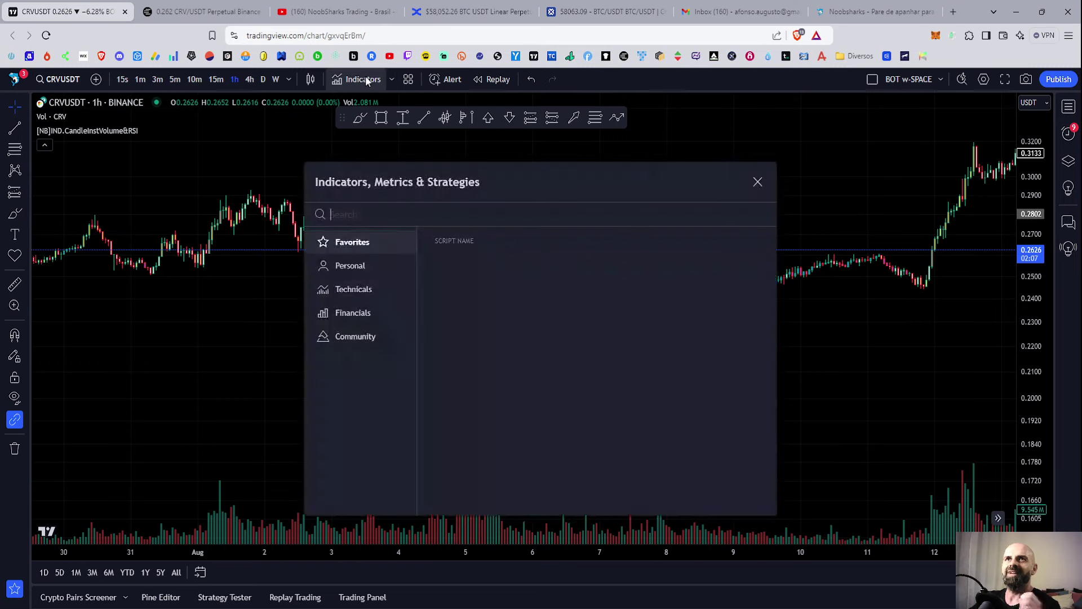
type("e")
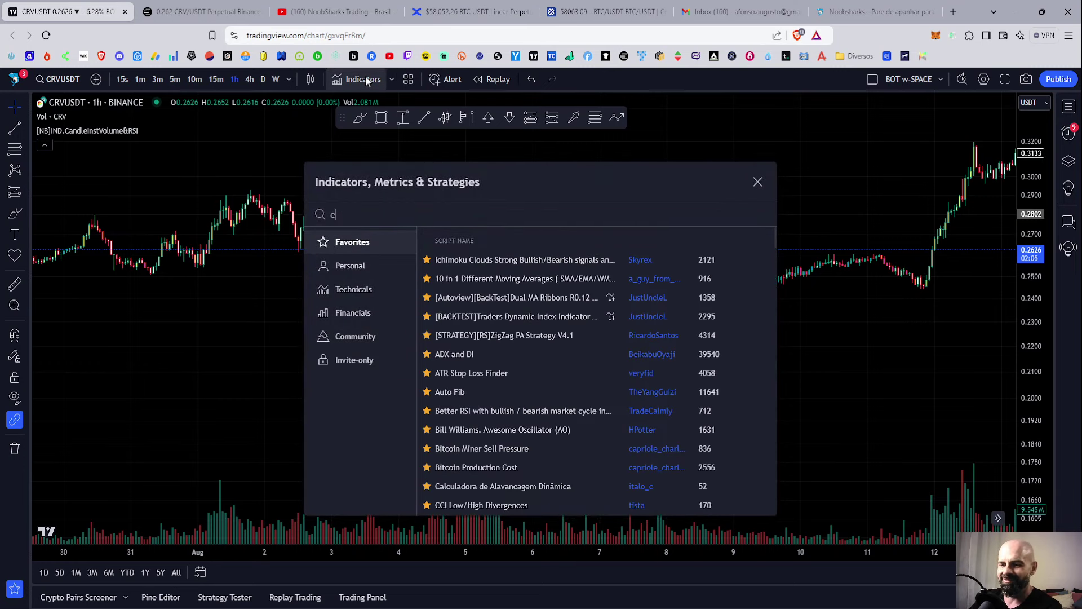
type("ma")
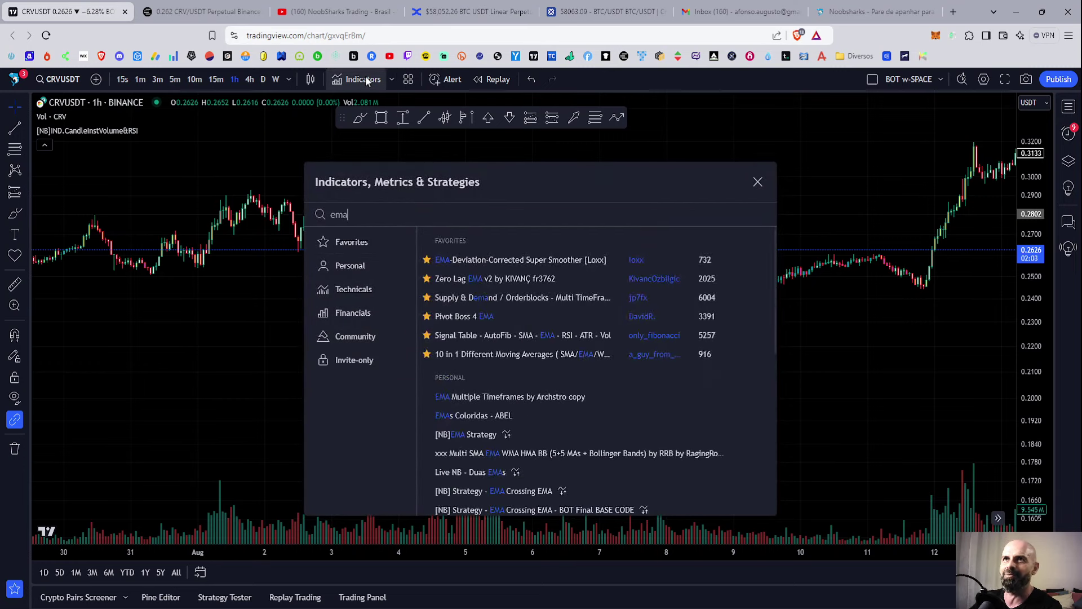
scroll(611, 317, "down", 4)
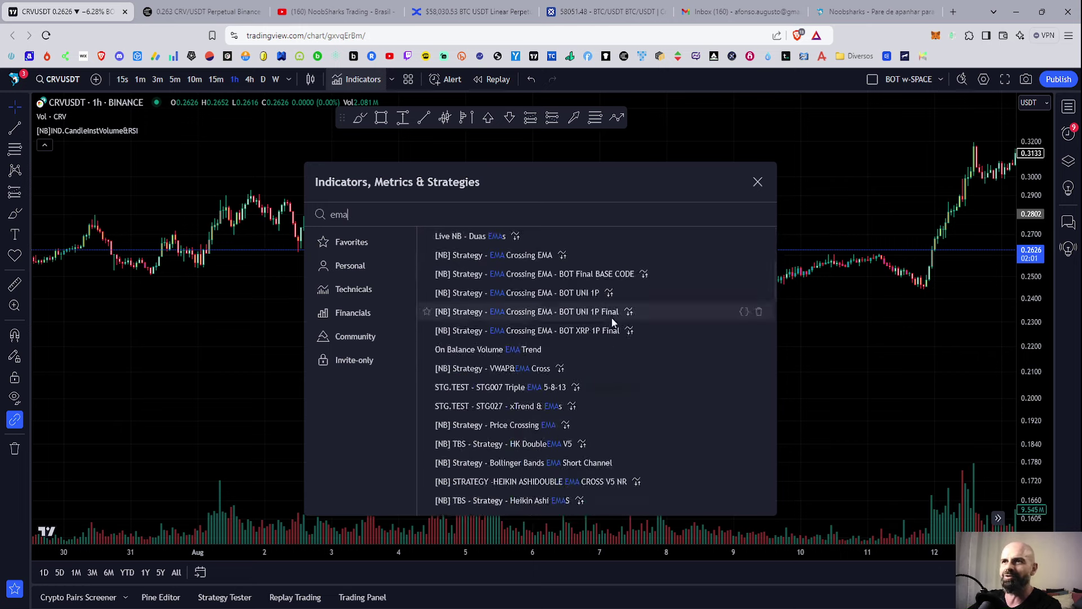
scroll(611, 317, "down", 3)
scroll(609, 318, "down", 2)
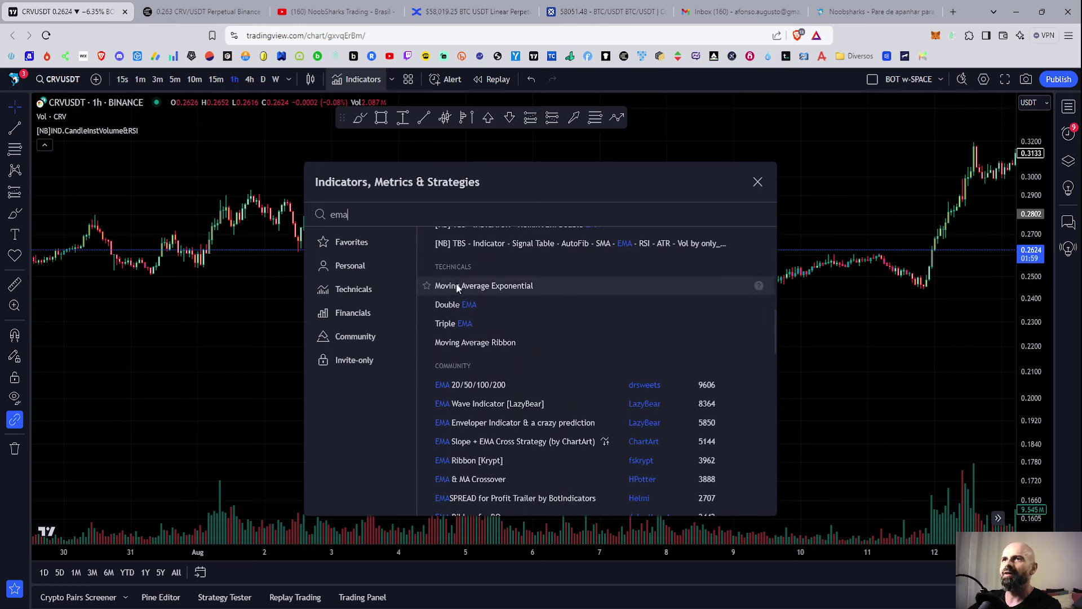
left_click(757, 182)
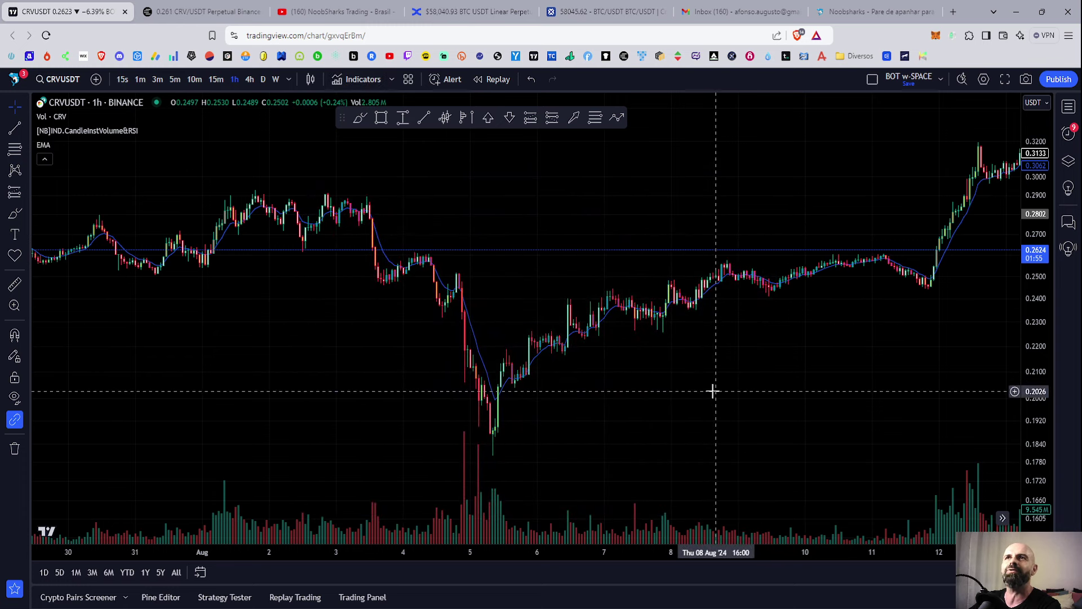
Start bar replay from the 3 Aug 23:00 candle and pan to leave space above price.
left_click(494, 78)
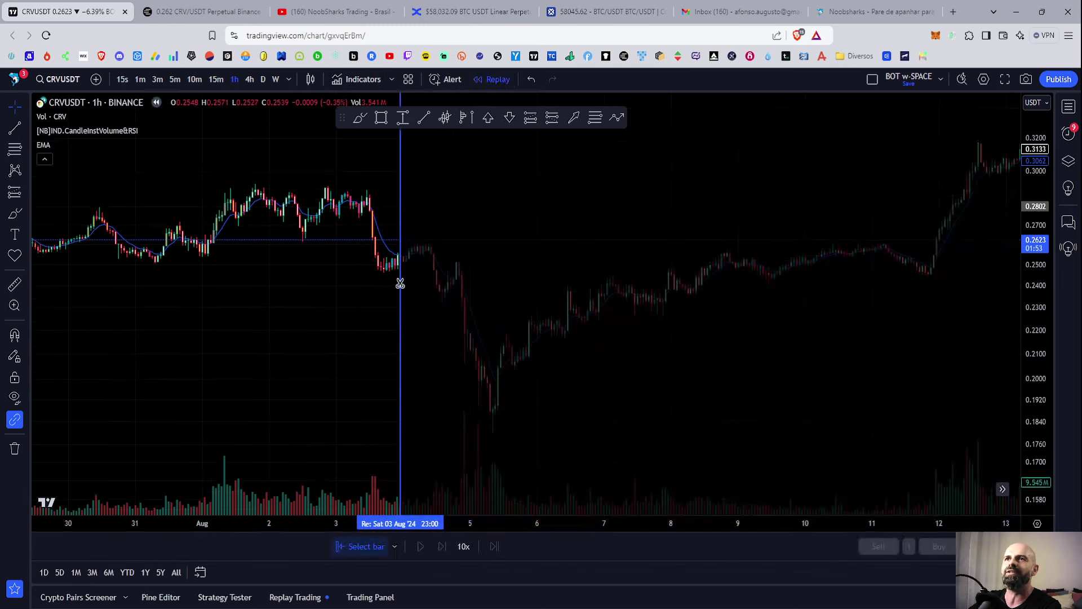
left_click(400, 283)
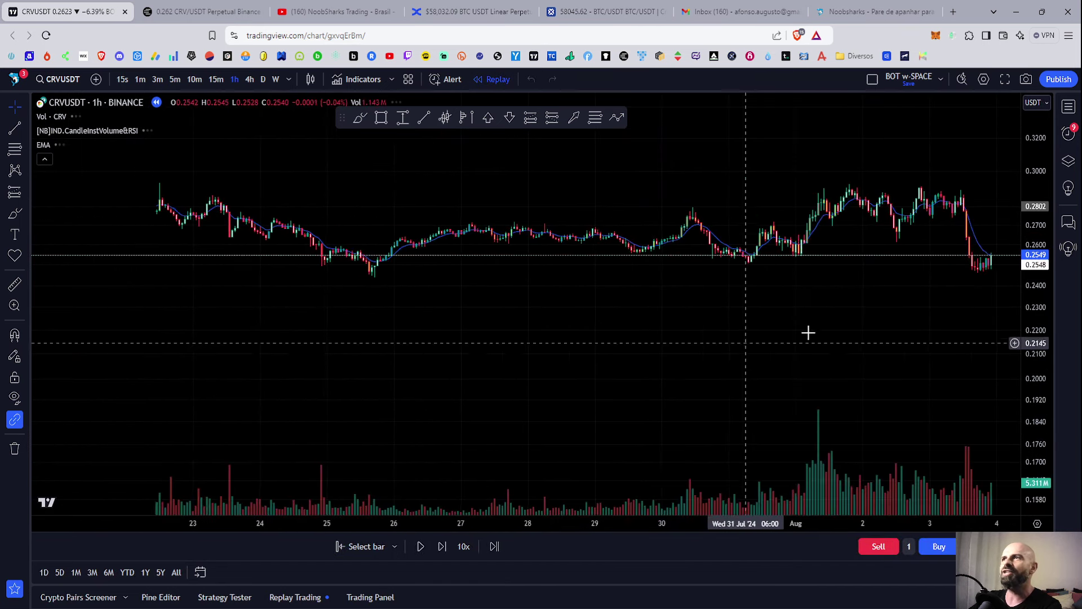
left_click_drag(807, 333, 418, 336)
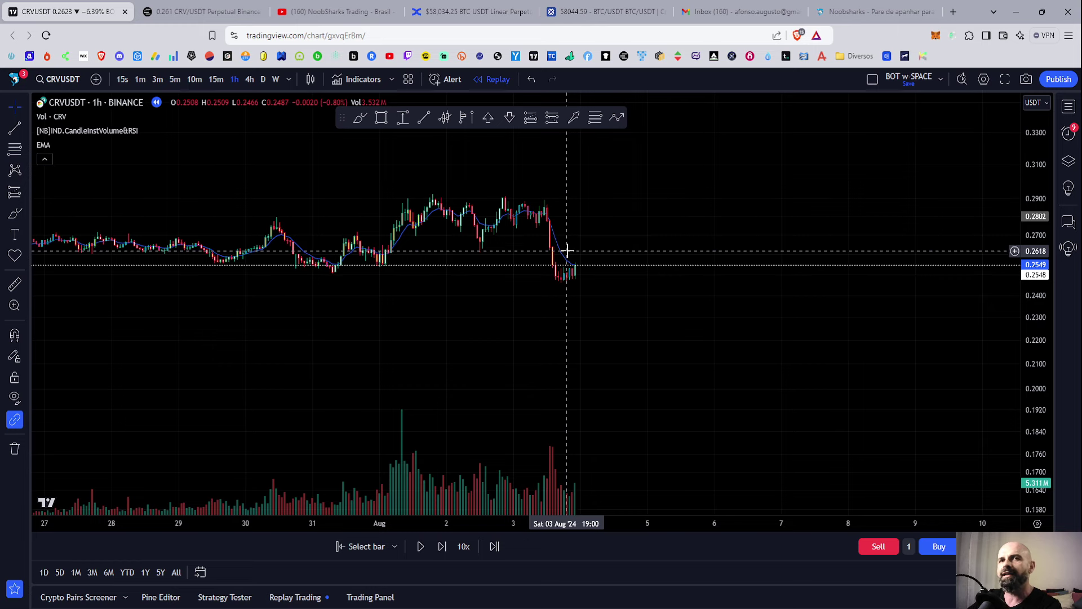
left_click_drag(623, 177, 605, 608)
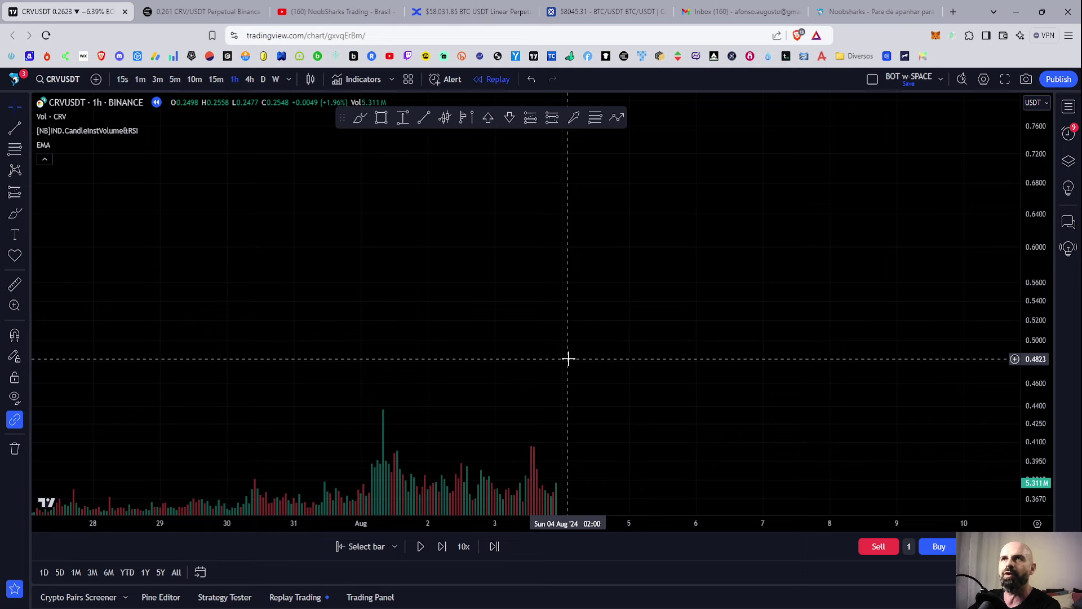
left_click(359, 118)
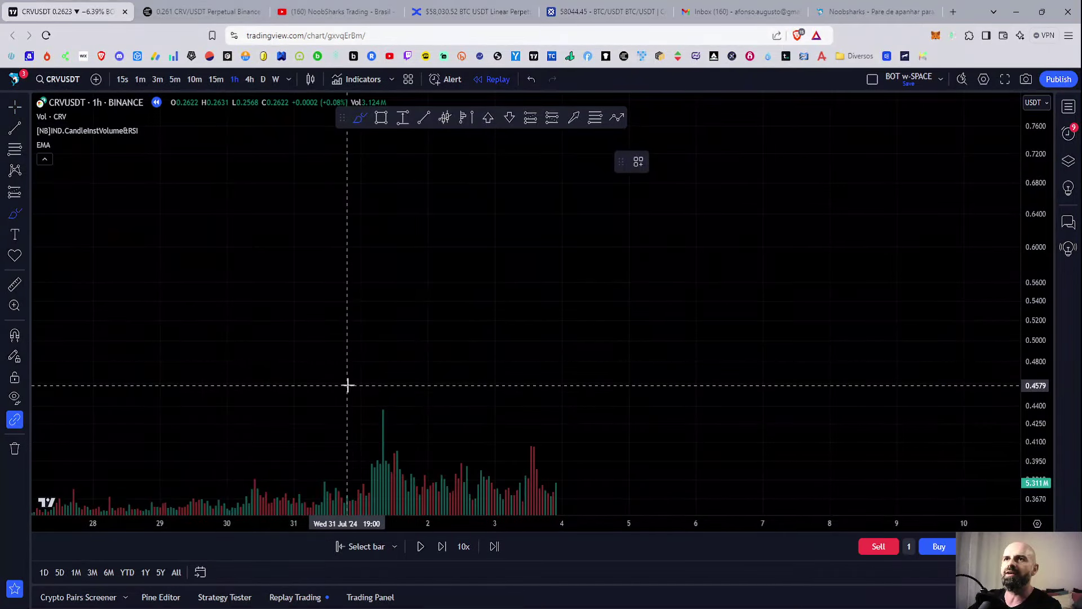
Sketch a rising brush curve with a dip and peak, circling where the lines meet.
mouse_move(351, 398)
left_mouse_down()
mouse_move(456, 179)
mouse_move(497, 175)
left_mouse_up()
mouse_move(311, 417)
left_mouse_down()
mouse_move(362, 410)
mouse_move(437, 370)
mouse_move(492, 327)
mouse_move(557, 235)
left_mouse_up()
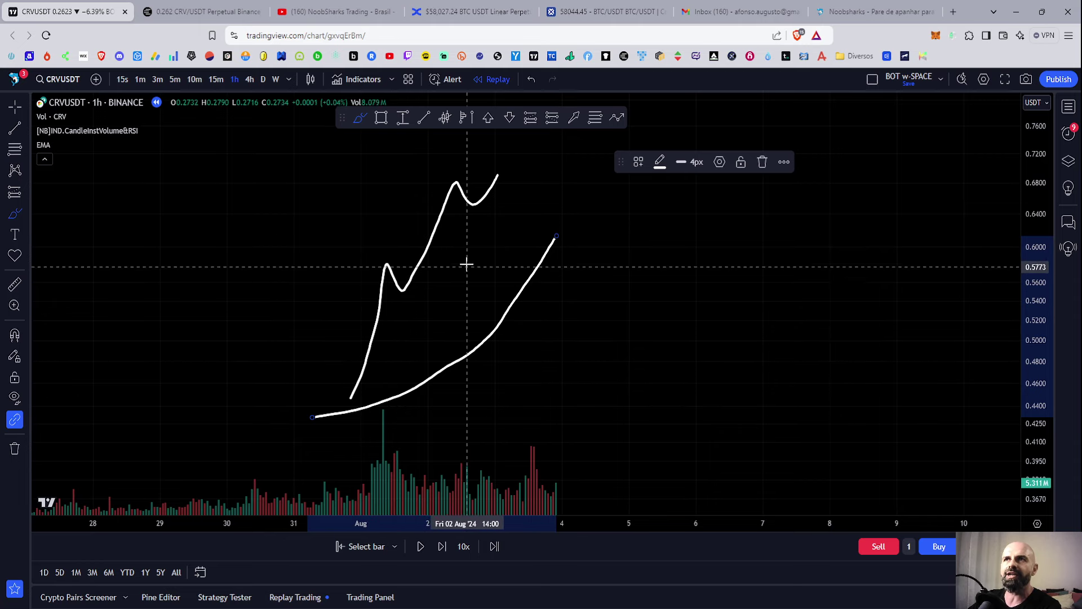
mouse_move(498, 174)
left_mouse_down()
mouse_move(536, 249)
mouse_move(548, 245)
left_mouse_up()
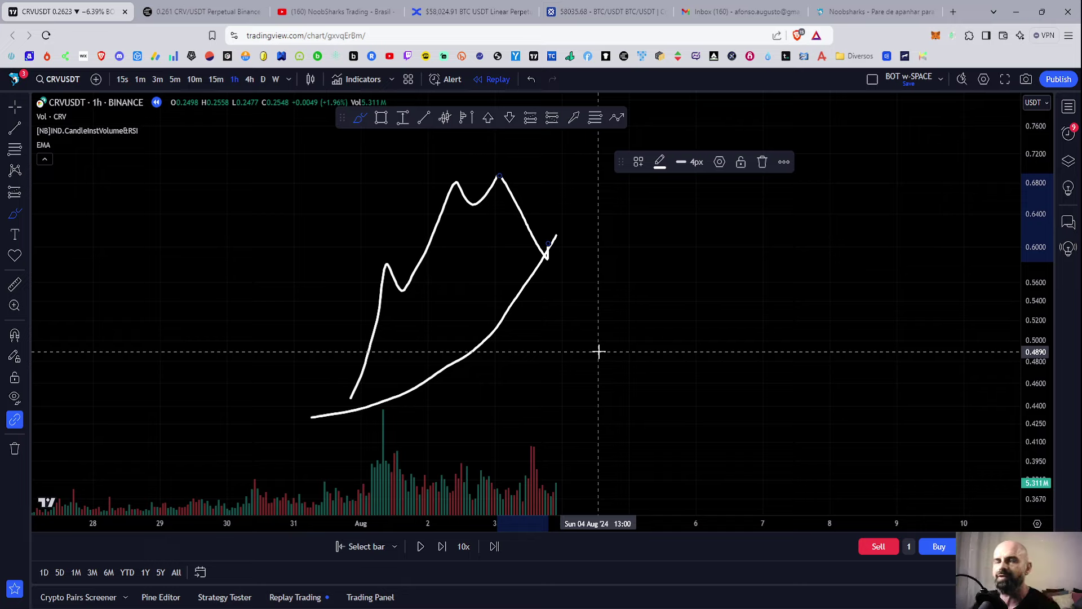
mouse_move(551, 249)
left_mouse_down()
mouse_move(541, 271)
mouse_move(528, 240)
left_mouse_up()
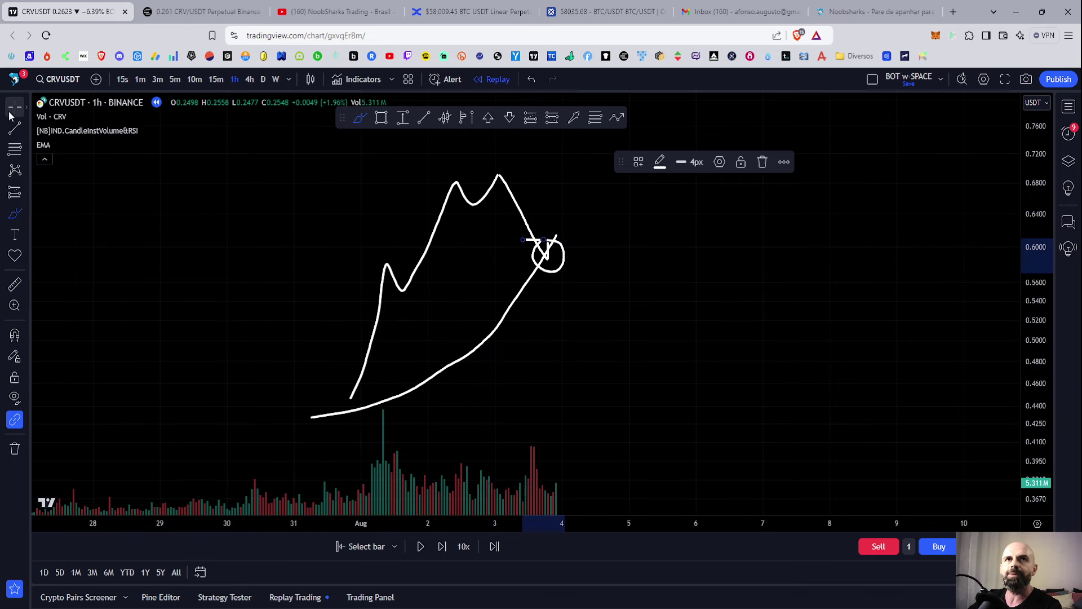
left_click_drag(565, 336, 412, 336)
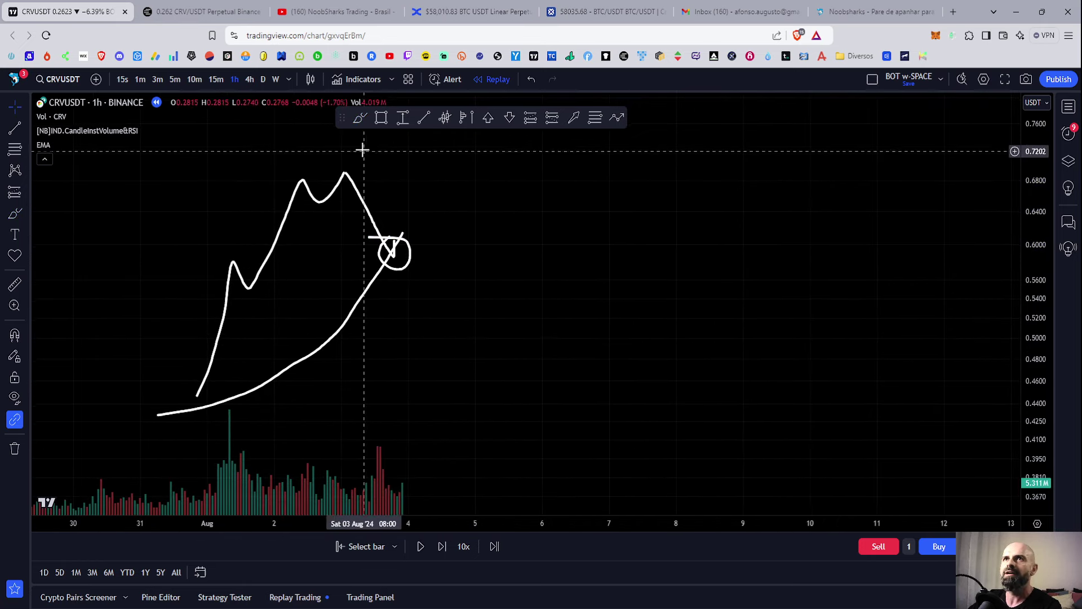
Sketch new rising strokes to the right, cross them out, and draw an alternative curve.
left_click(359, 117)
mouse_move(461, 373)
left_mouse_down()
mouse_move(515, 347)
mouse_move(548, 273)
mouse_move(569, 341)
mouse_move(634, 327)
left_mouse_up()
left_click_drag(505, 246, 660, 398)
left_click_drag(494, 370, 621, 281)
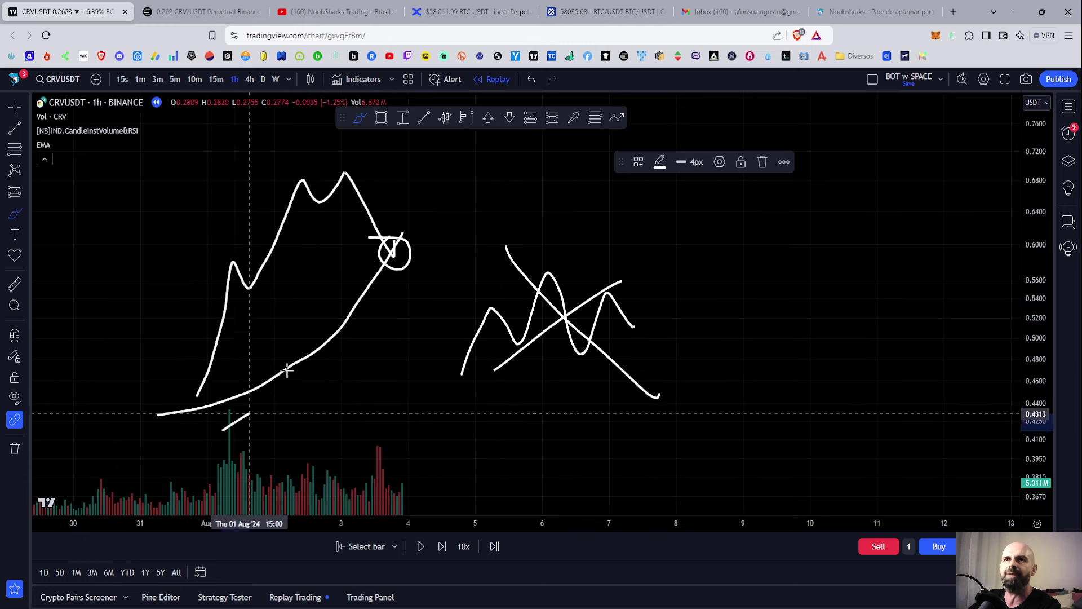
mouse_move(224, 430)
left_mouse_down()
mouse_move(307, 319)
mouse_move(325, 328)
left_mouse_up()
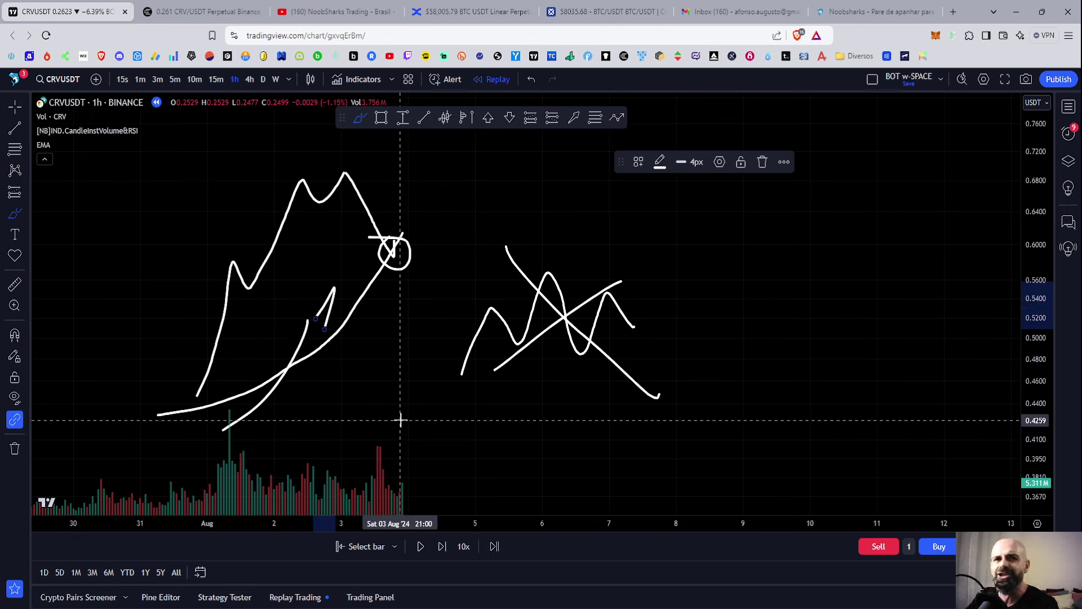
Undo the last three freehand sketches with Ctrl+Z.
key("ctrl+z")
key("ctrl+z")
key("ctrl+z")
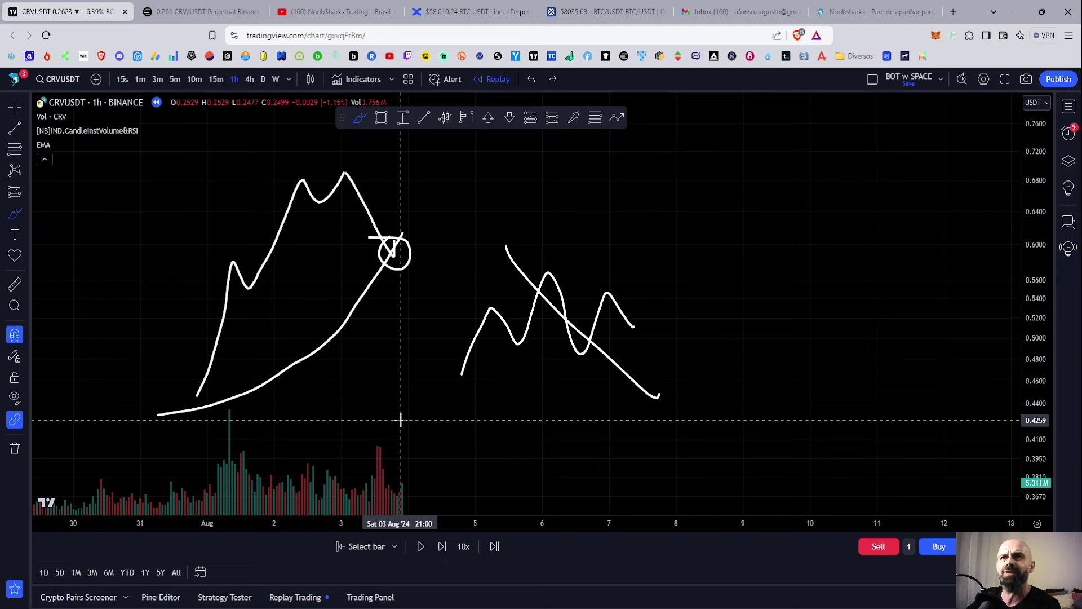
key("ctrl+z")
key("ctrl+z")
key("ctrl+z")
key("ctrl+z")
key("ctrl+z")
key("ctrl+z")
key("ctrl+z")
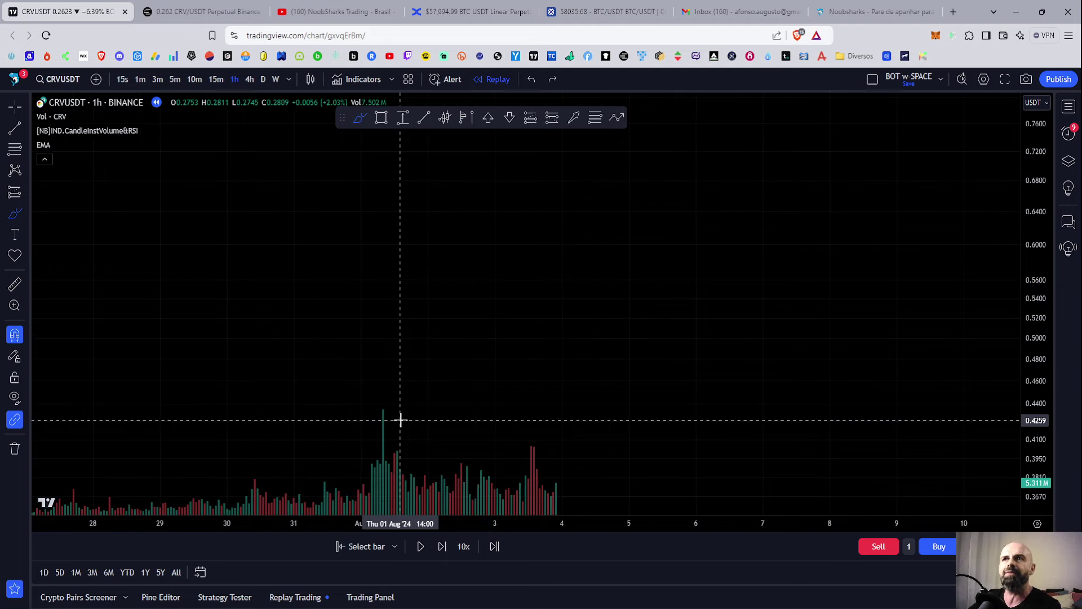
key("ctrl+z")
Rescale the chart so the candles show and open the EMA indicator's settings.
mouse_move(372, 362)
left_mouse_down()
mouse_move(637, 280)
mouse_move(614, 285)
left_mouse_up()
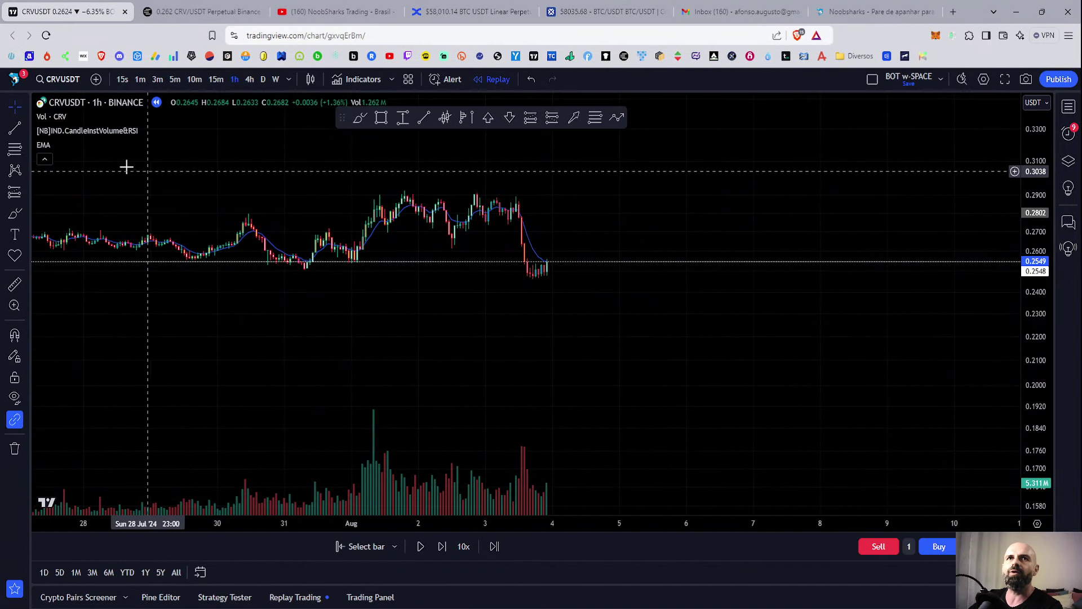
left_click(76, 145)
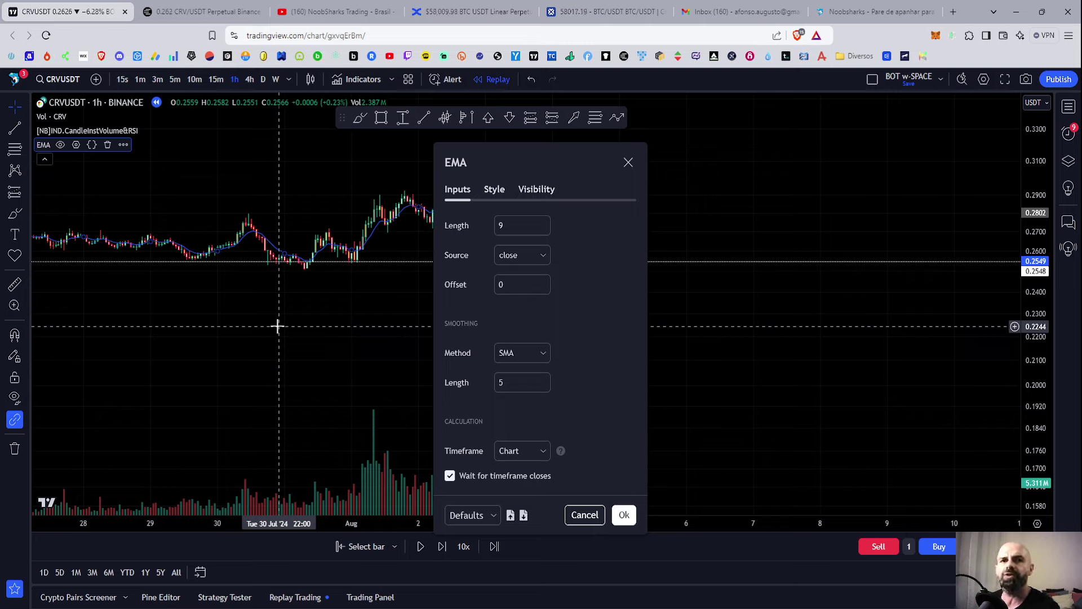
Set the EMA length to 12 and close its settings dialog.
left_click(523, 227)
type("12")
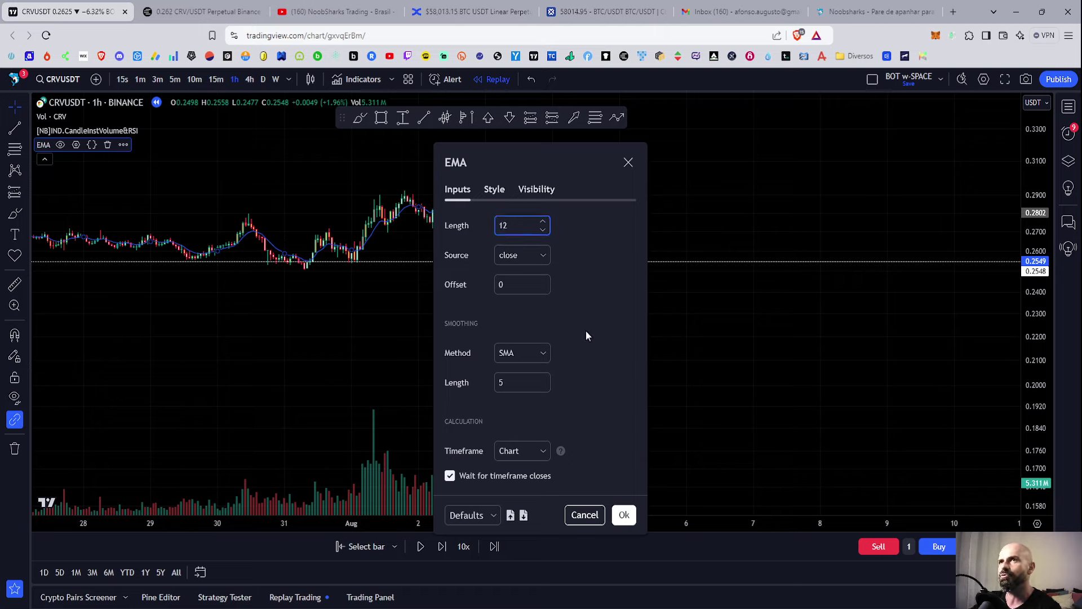
left_click(595, 337)
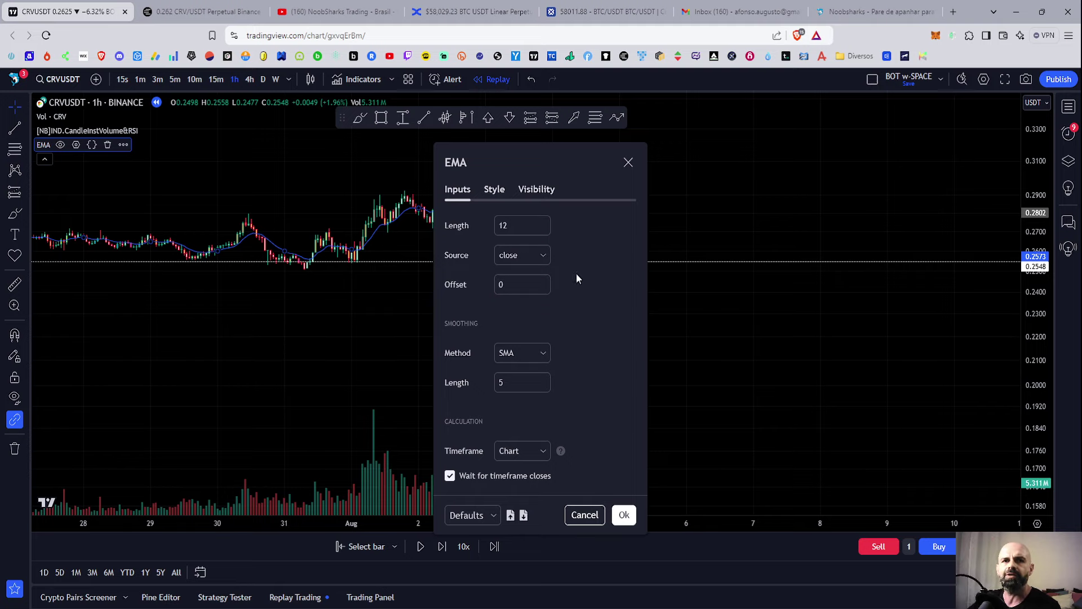
left_click(627, 163)
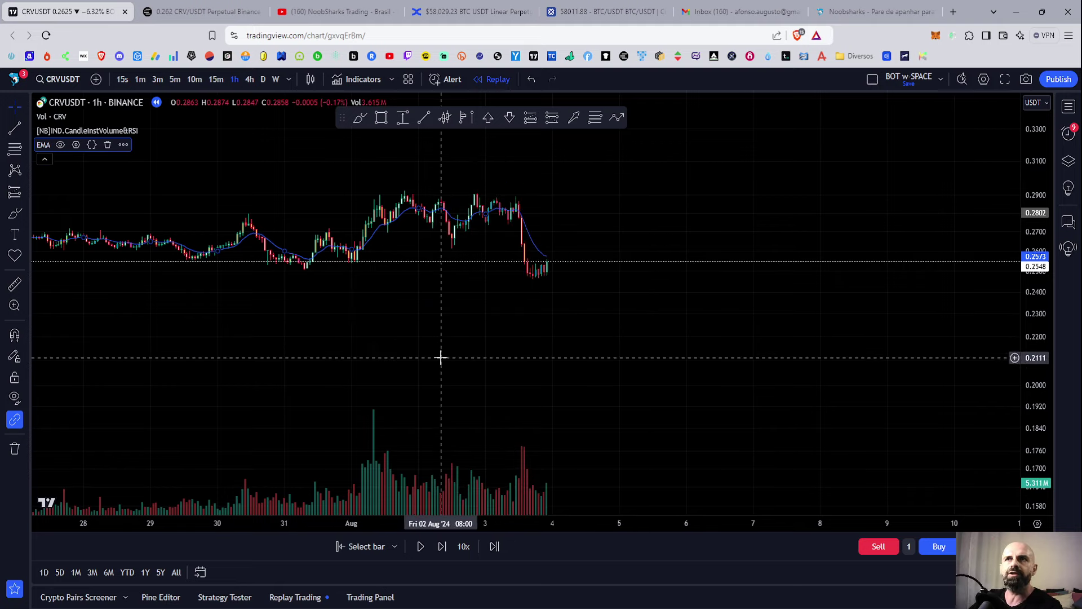
Zoom in on the latest candles and draw a short rising brush stroke after the last one.
left_click_drag(1036, 434, 1036, 349)
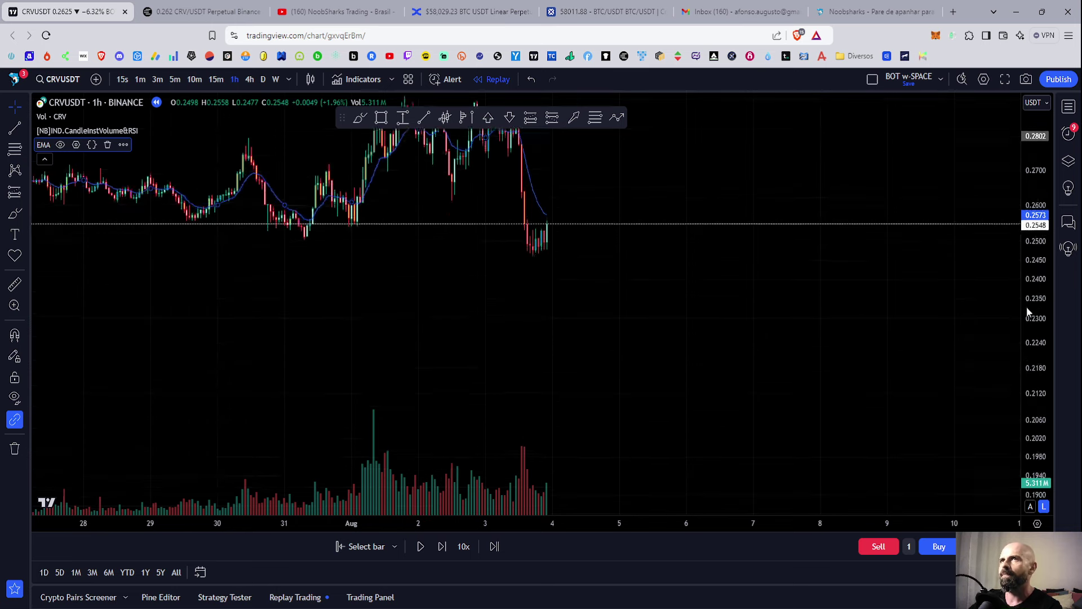
left_click_drag(742, 367, 747, 431)
scroll(747, 432, "up", 3)
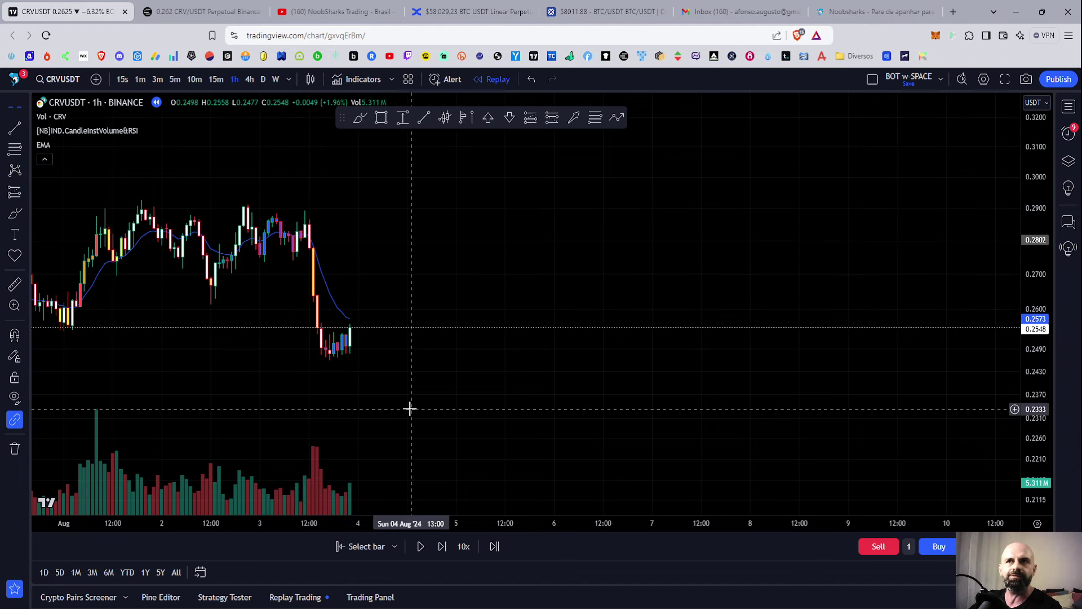
left_click_drag(413, 407, 424, 394)
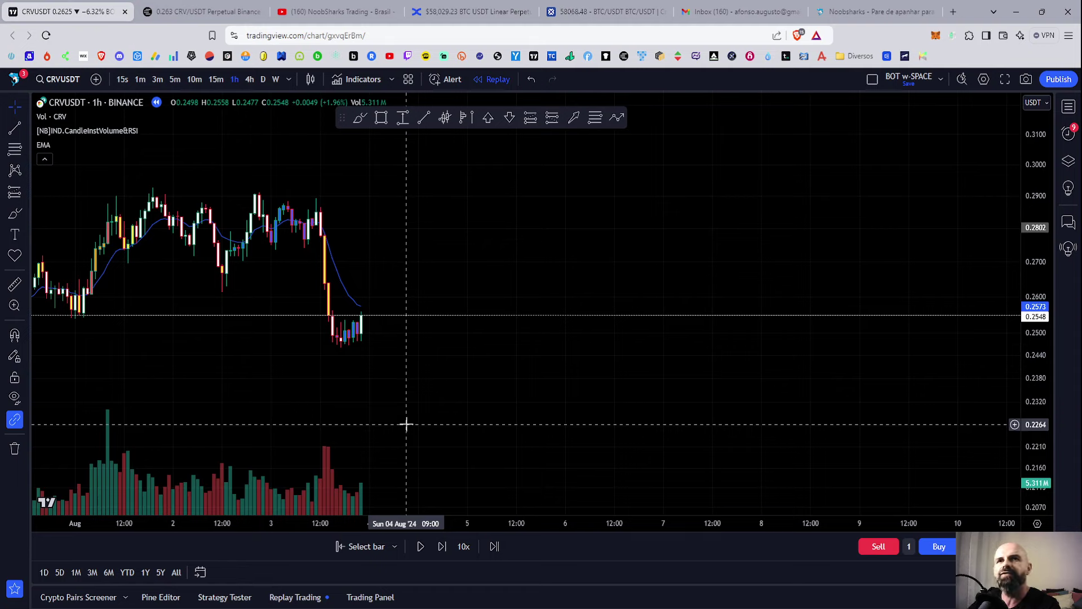
left_click(361, 120)
left_click_drag(356, 330, 368, 305)
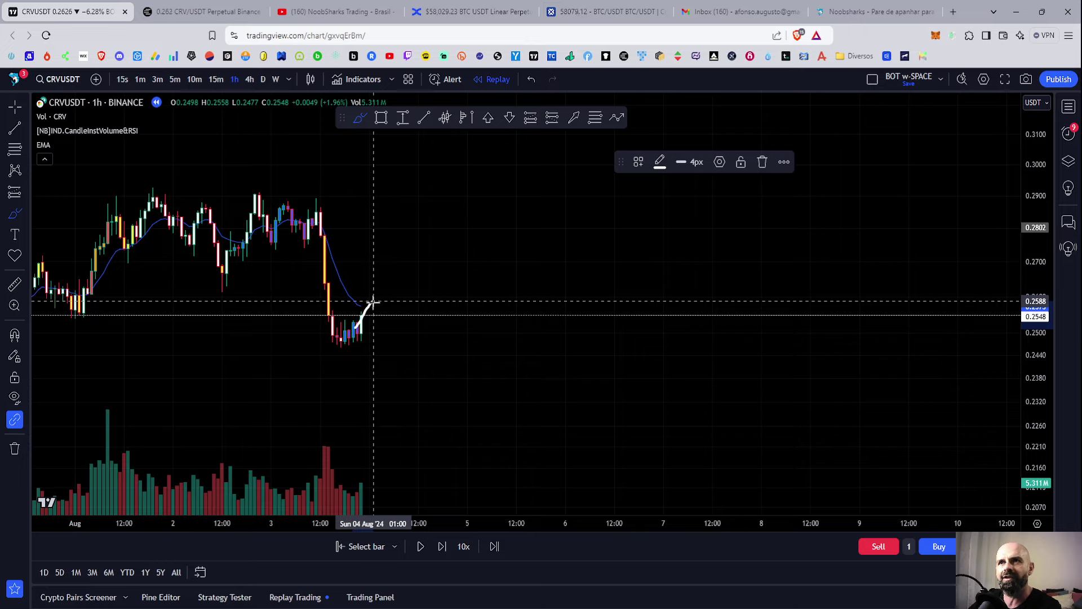
Finish and delete the freehand arch after the last candle, then advance the replay three bars.
left_click_drag(373, 302, 385, 330)
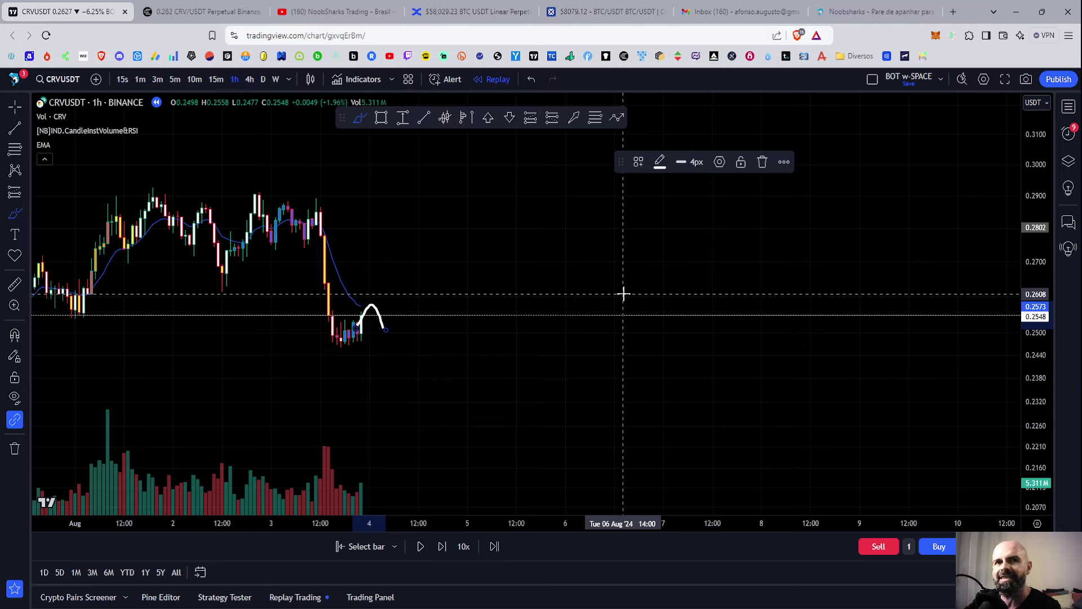
key("Delete")
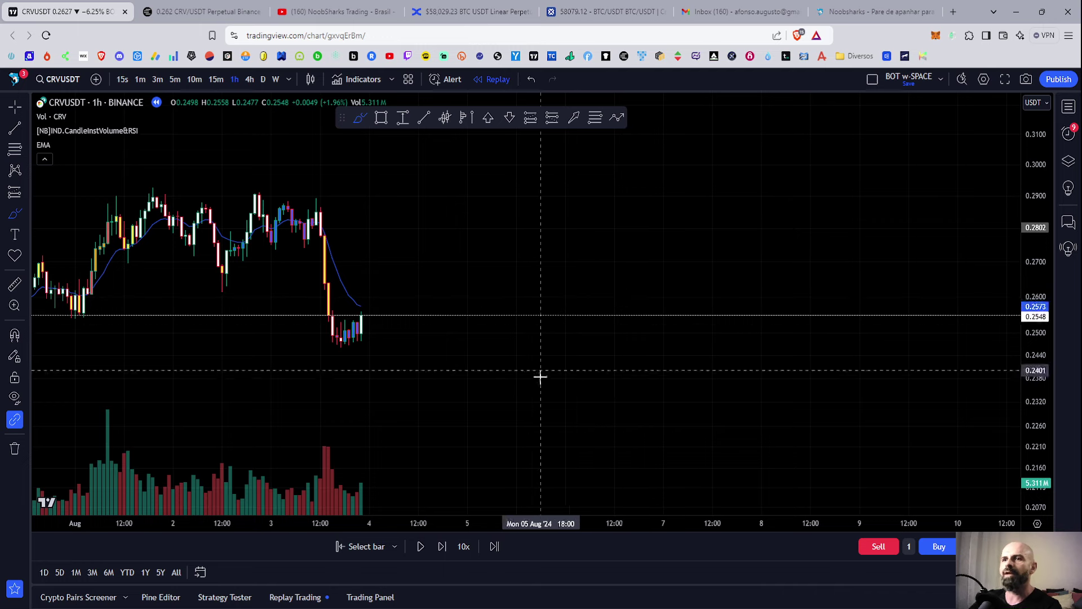
left_click(442, 546)
left_click(442, 547)
left_click(442, 546)
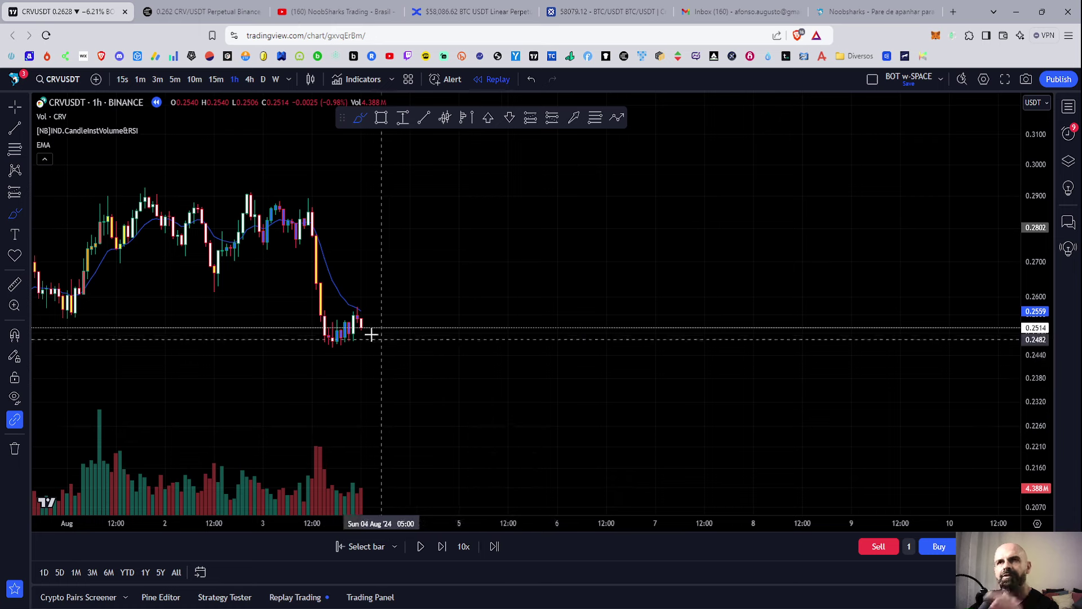
Place a long position at the last candle, then remove it.
left_click(530, 118)
left_click(361, 326)
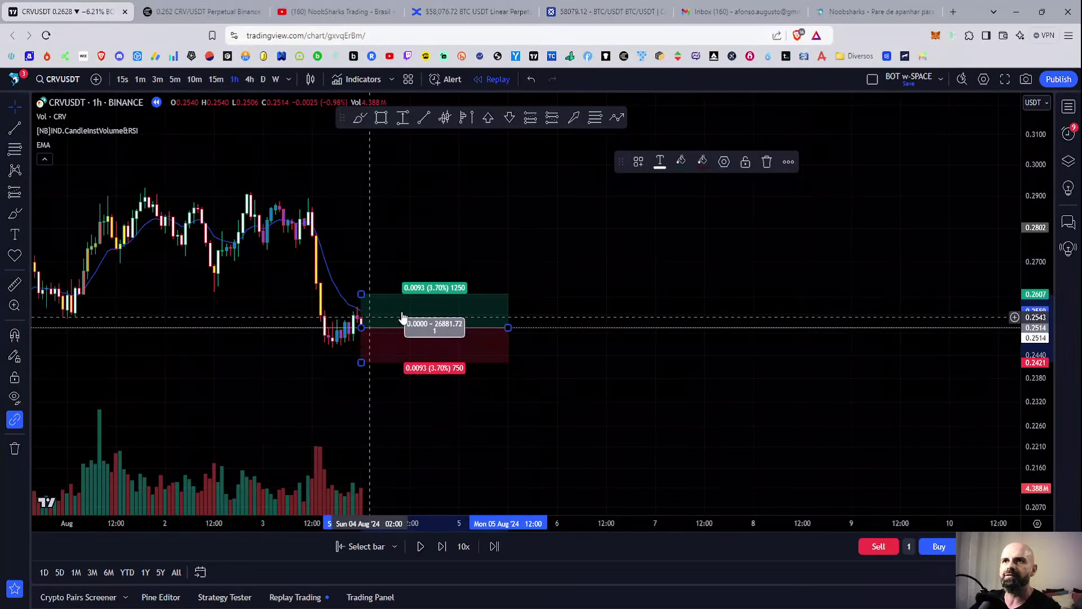
key("Delete")
Place a short at the last candle with its stop at 0.2589, a narrower box and a higher target.
left_click(551, 117)
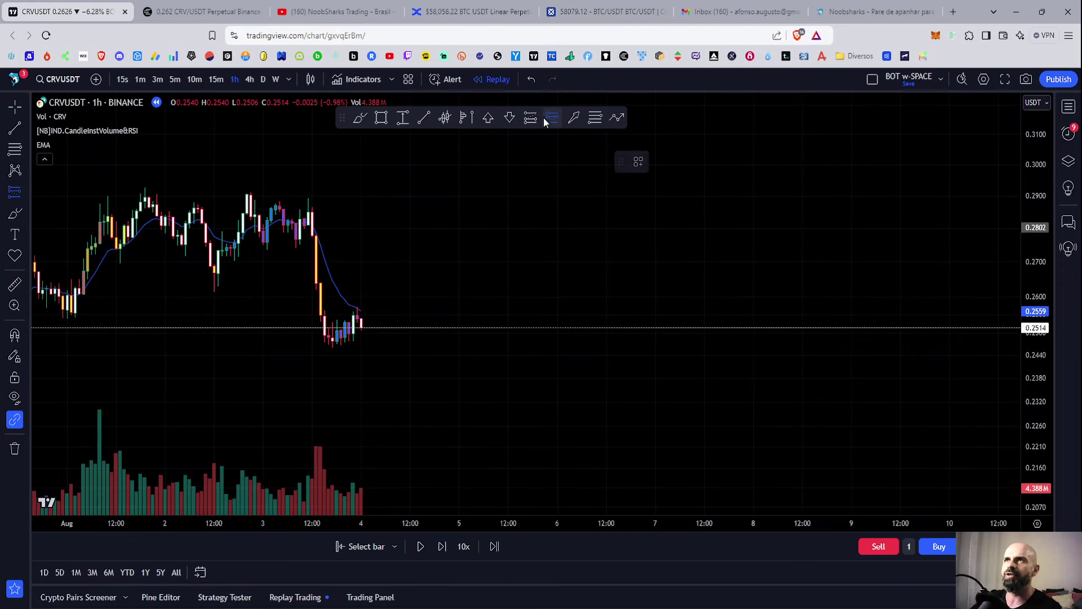
left_click(360, 325)
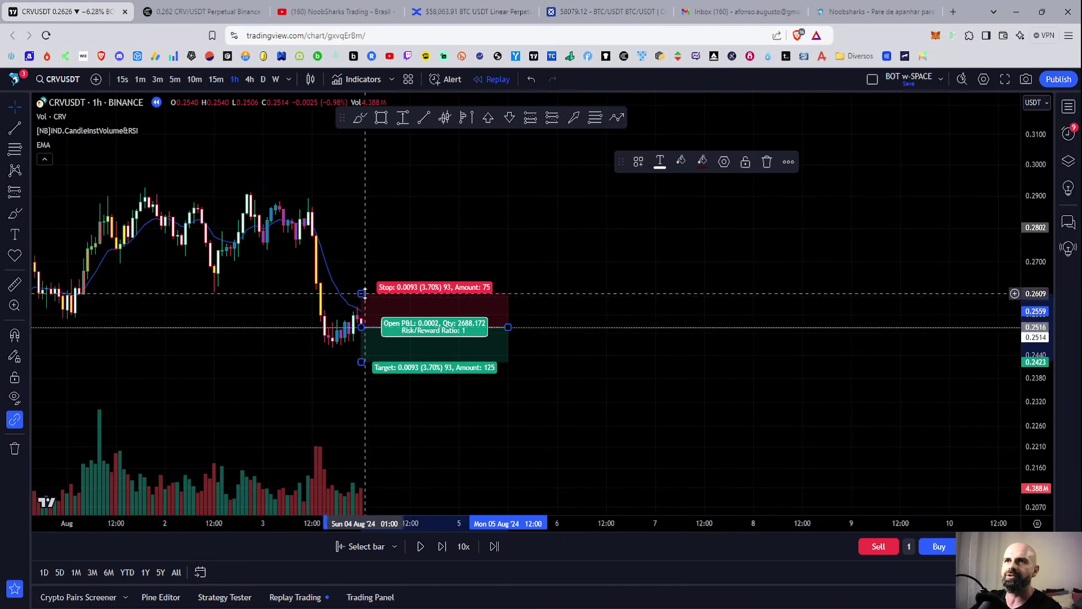
left_click_drag(363, 293, 361, 300)
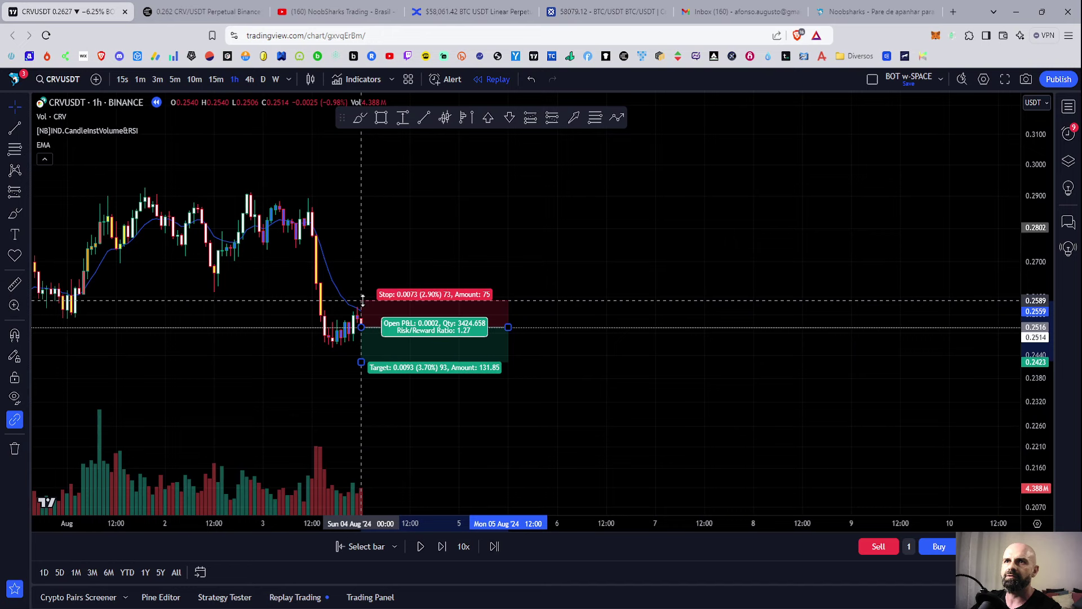
left_click_drag(508, 327, 445, 327)
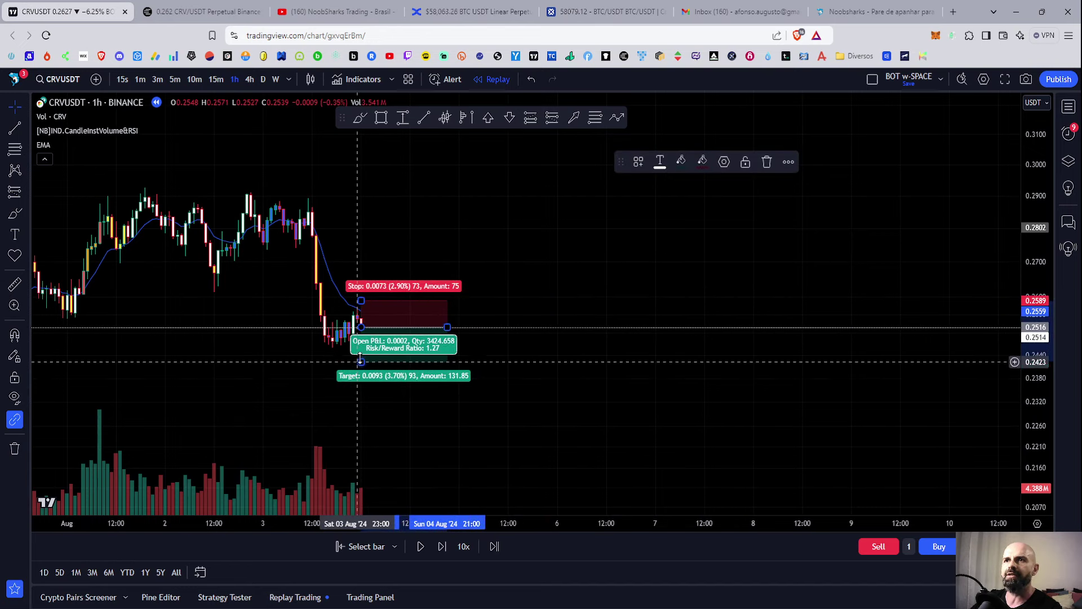
left_click_drag(360, 361, 360, 358)
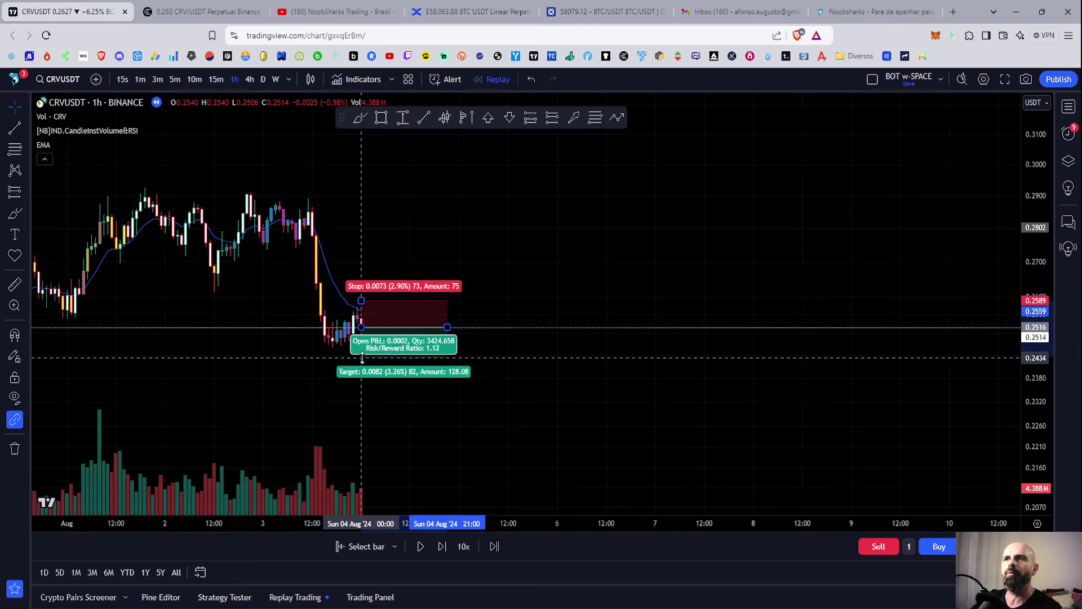
left_click(584, 464)
left_click_drag(444, 322, 396, 326)
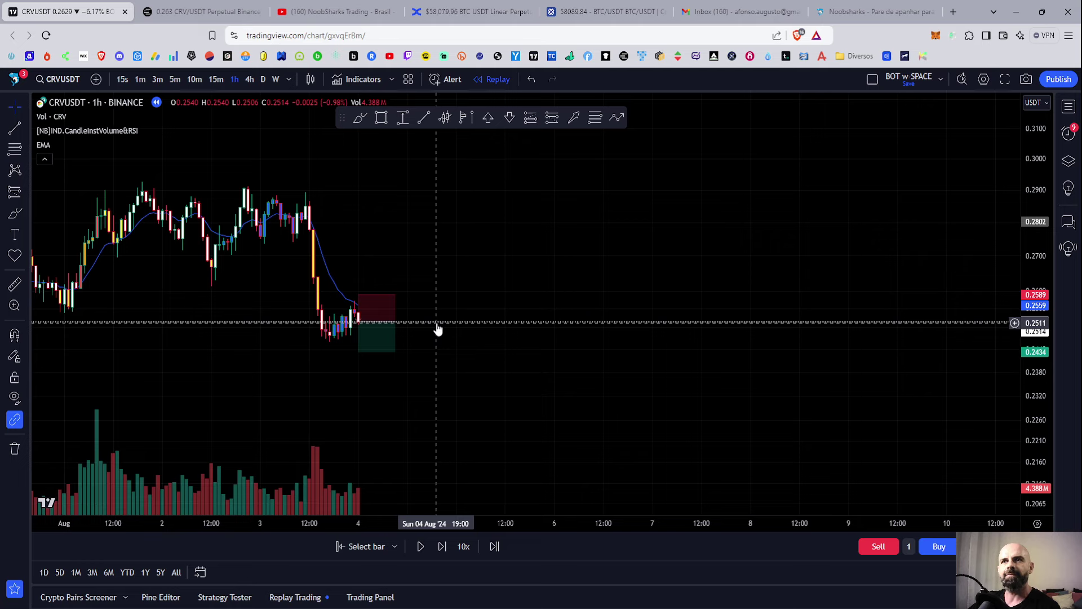
Lower the short position's target to about 0.2345.
left_click(358, 349)
left_click_drag(358, 351, 356, 388)
left_click(454, 374)
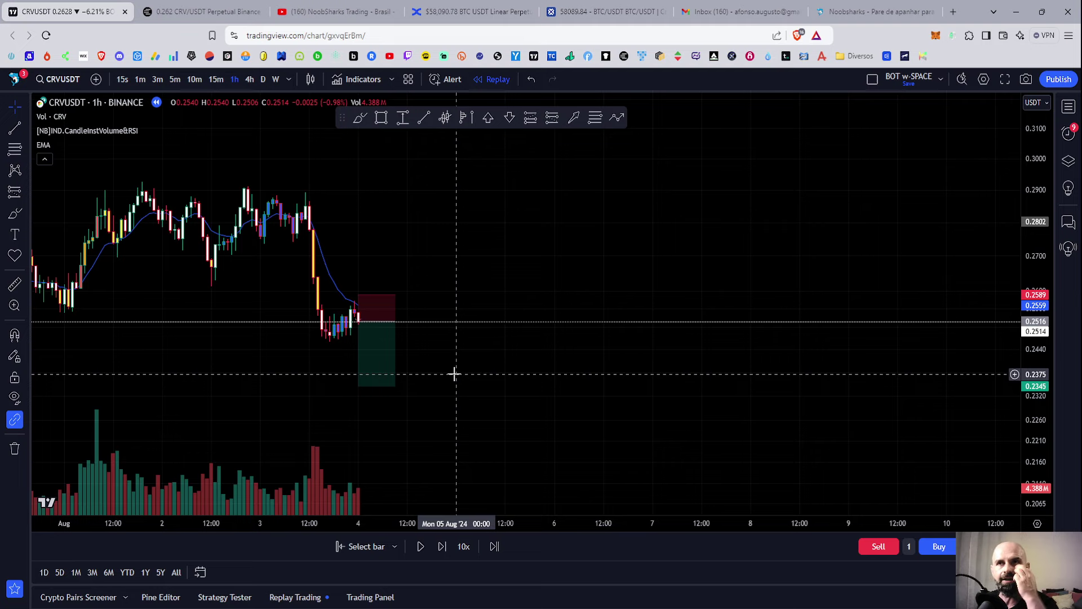
Advance the replay eight hourly bars until the stop is hit, extending the box over them.
left_click(441, 546)
left_click(441, 546)
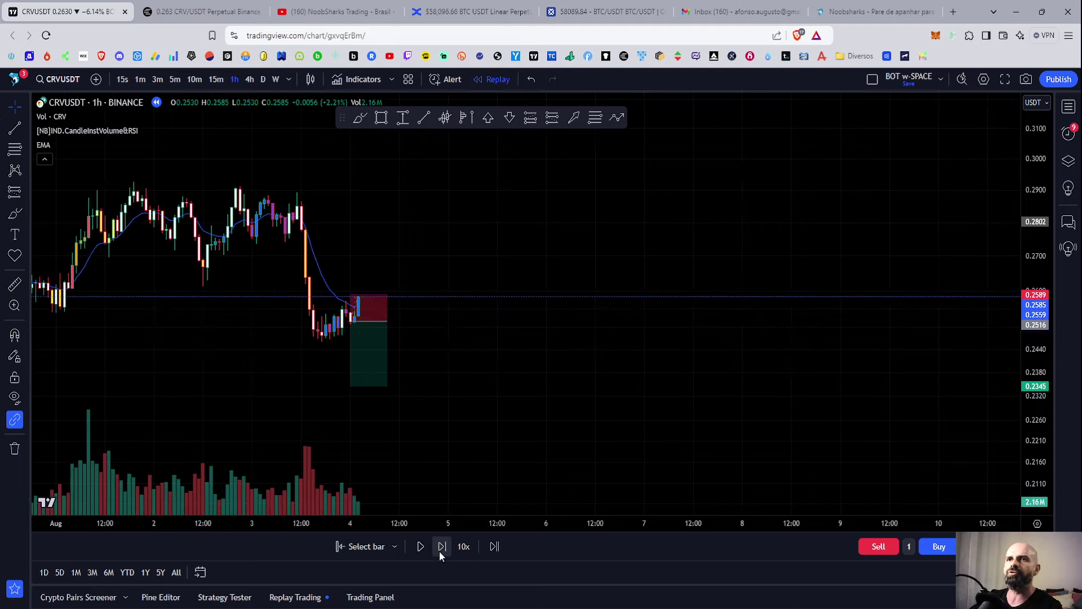
left_click(441, 546)
left_click(442, 546)
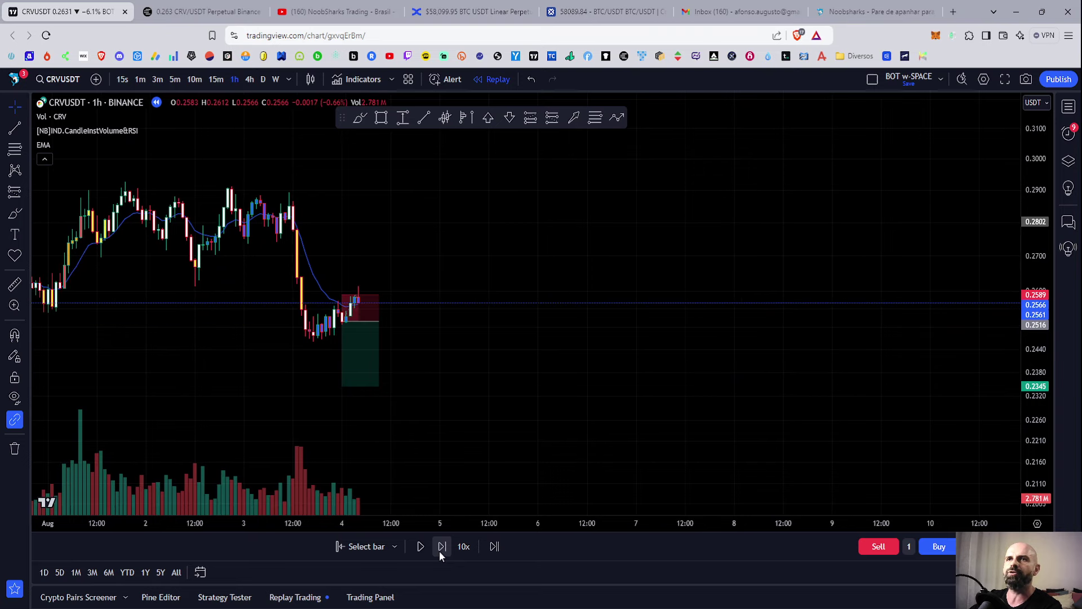
left_click(440, 552)
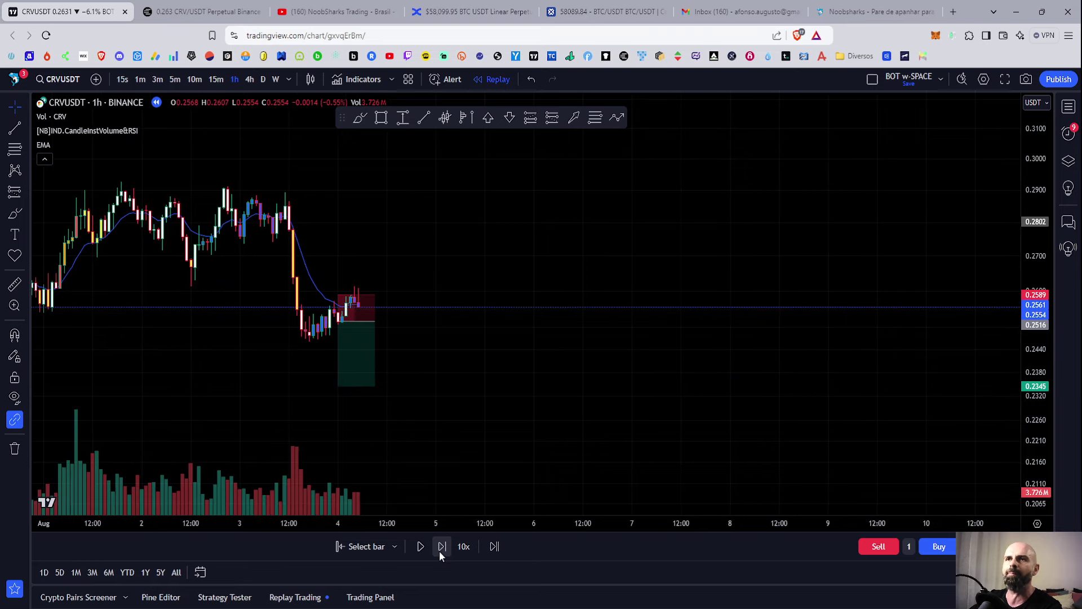
left_click(440, 551)
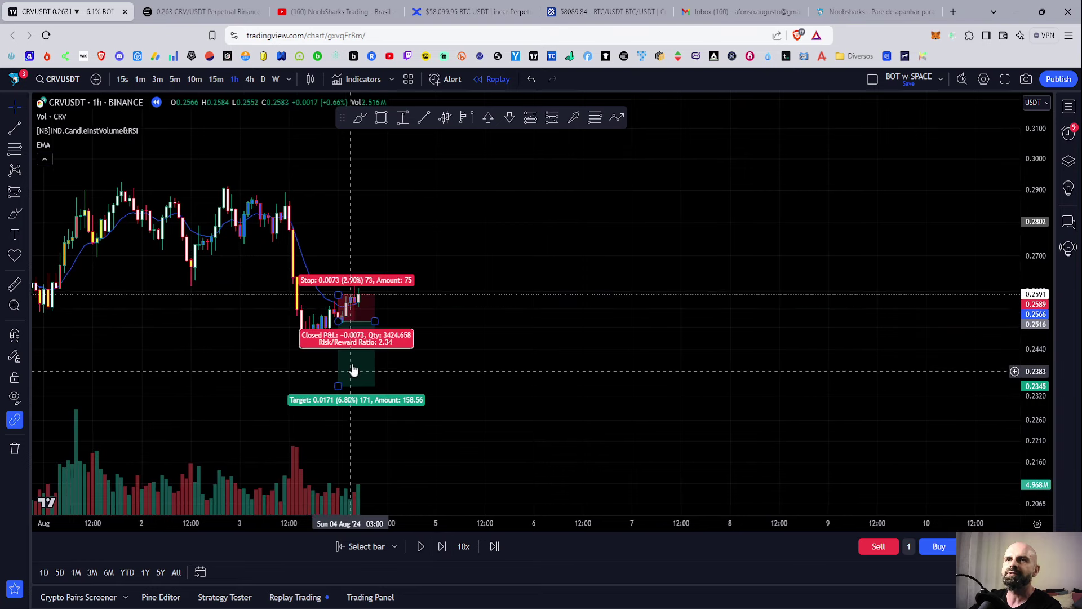
left_click(440, 550)
left_click(440, 550)
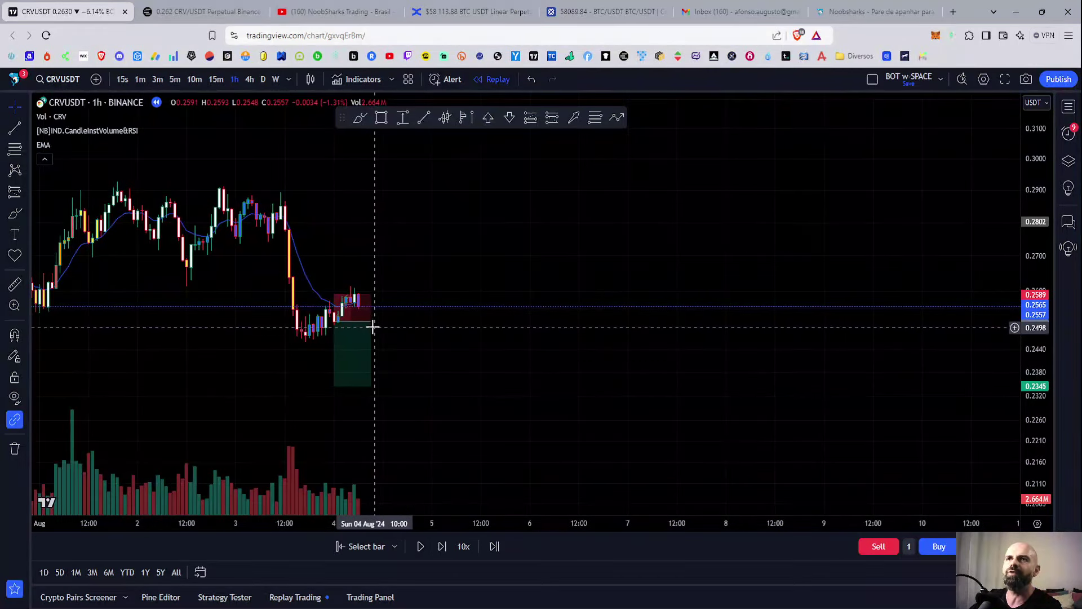
mouse_move(353, 326)
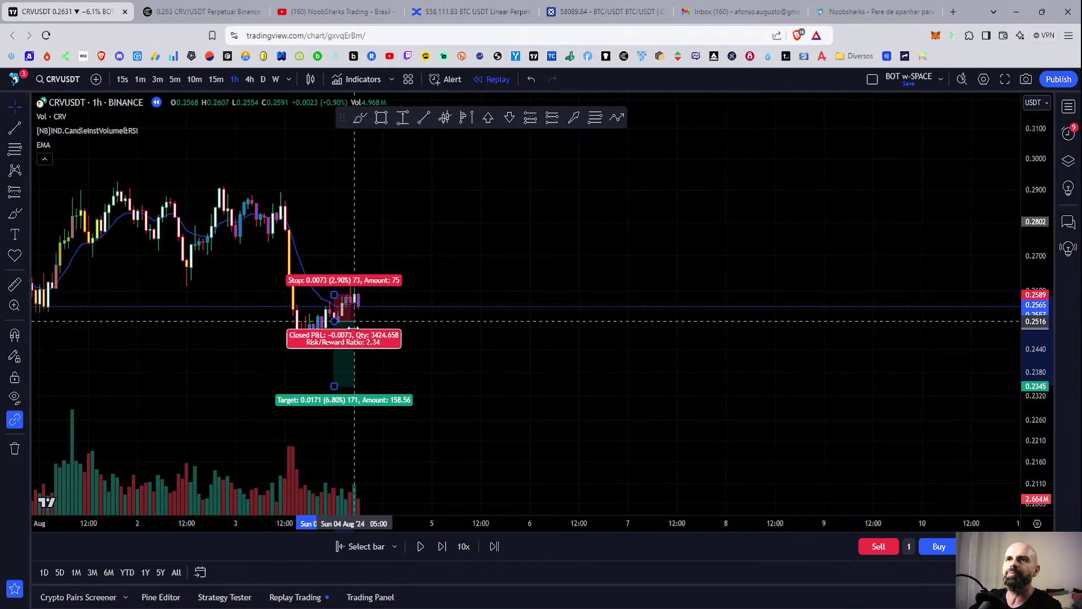
left_click_drag(345, 325, 350, 326)
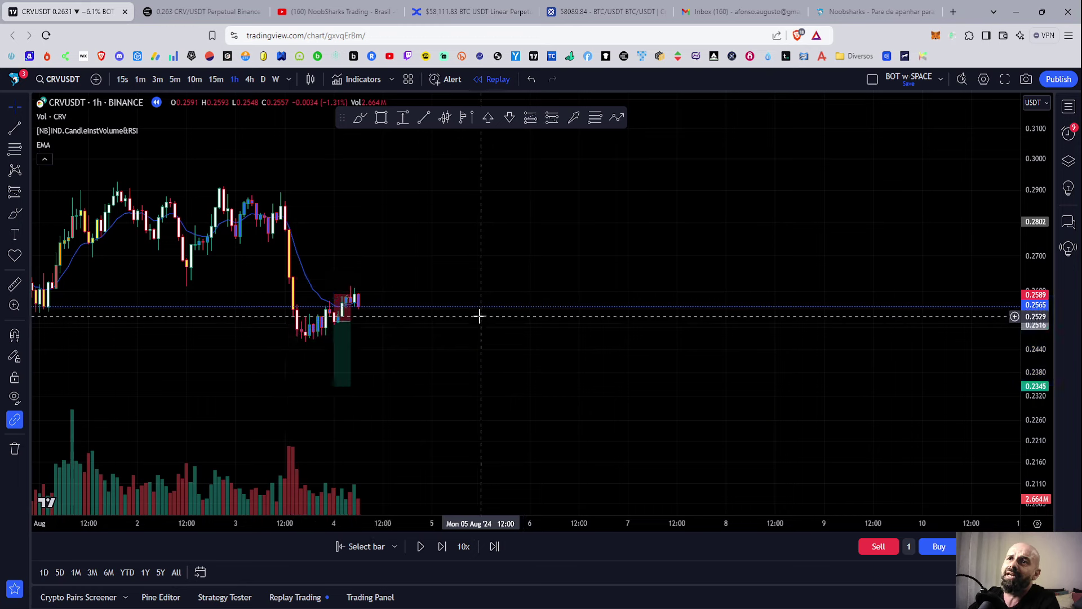
Place a second short at the latest candle with stop 0.2623, a narrowed box and a target near 0.2486.
left_click(478, 314)
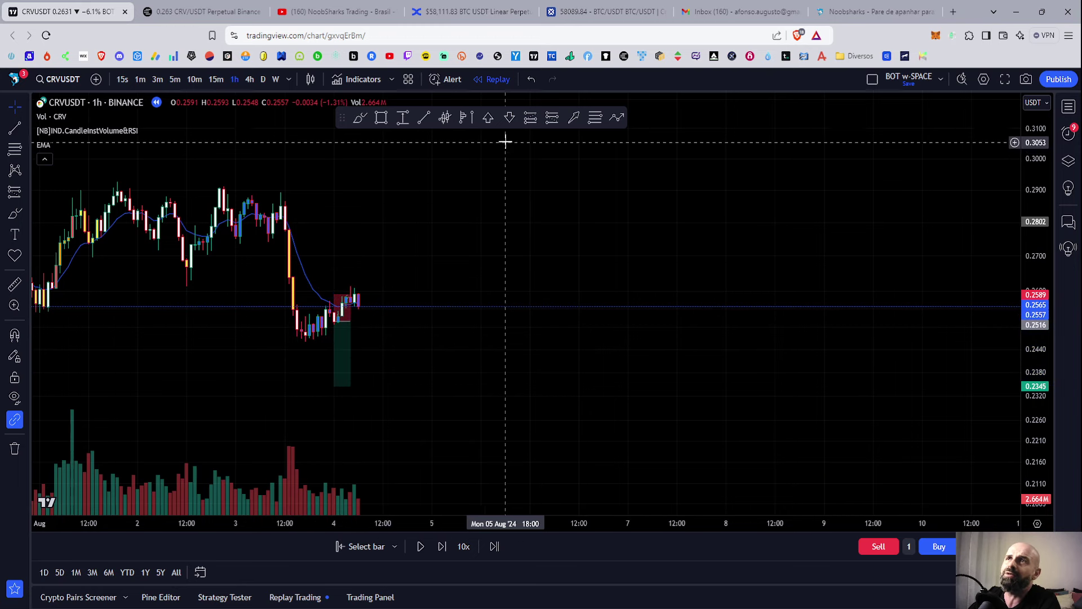
left_click(551, 118)
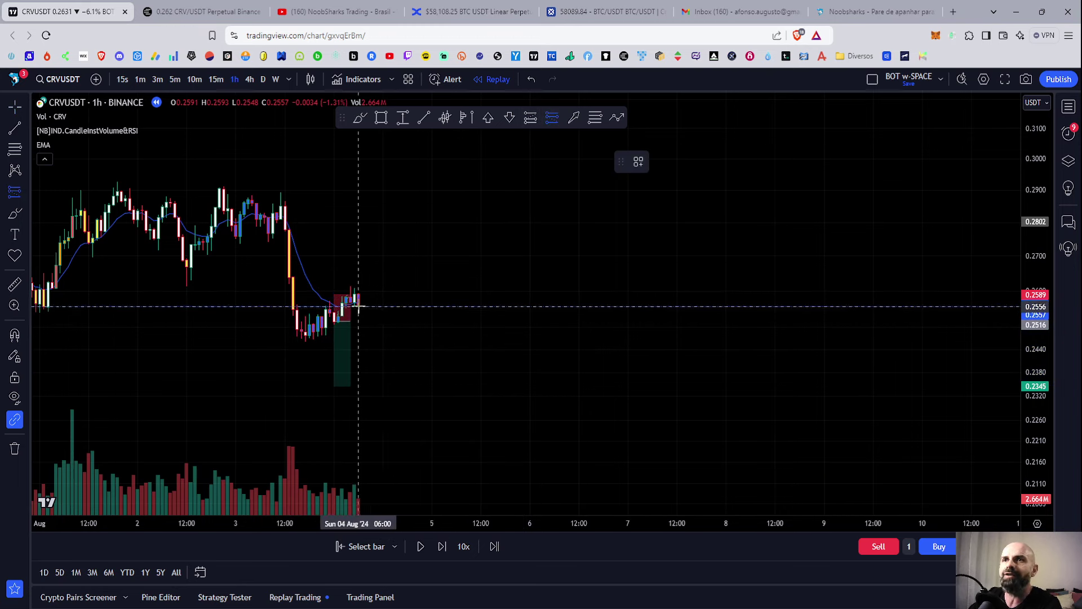
left_click(358, 307)
left_click_drag(358, 275, 357, 282)
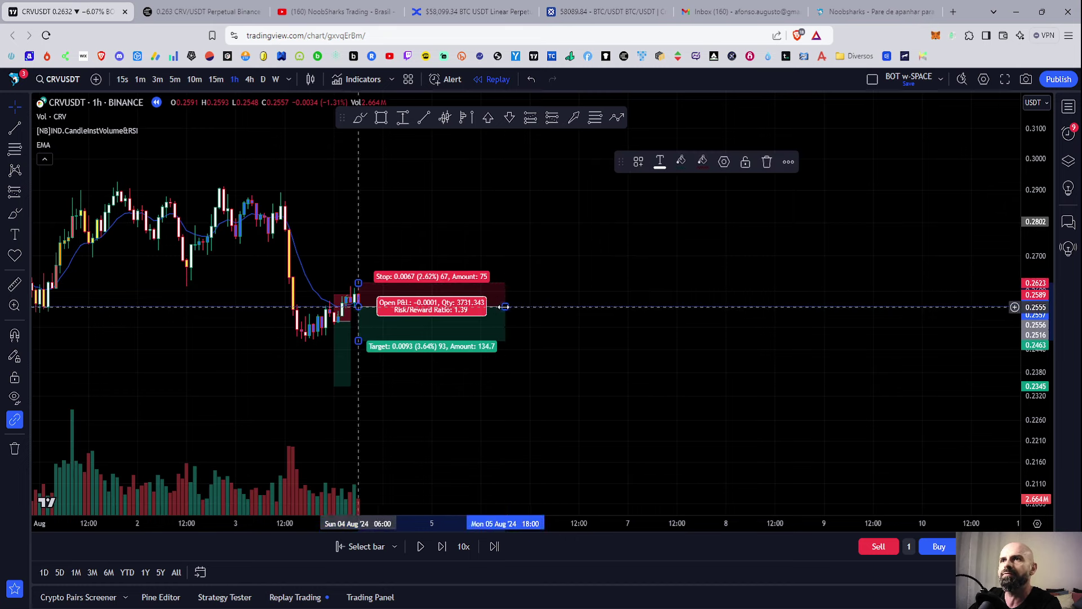
mouse_move(505, 307)
left_mouse_down()
mouse_move(371, 307)
mouse_move(358, 333)
left_mouse_up()
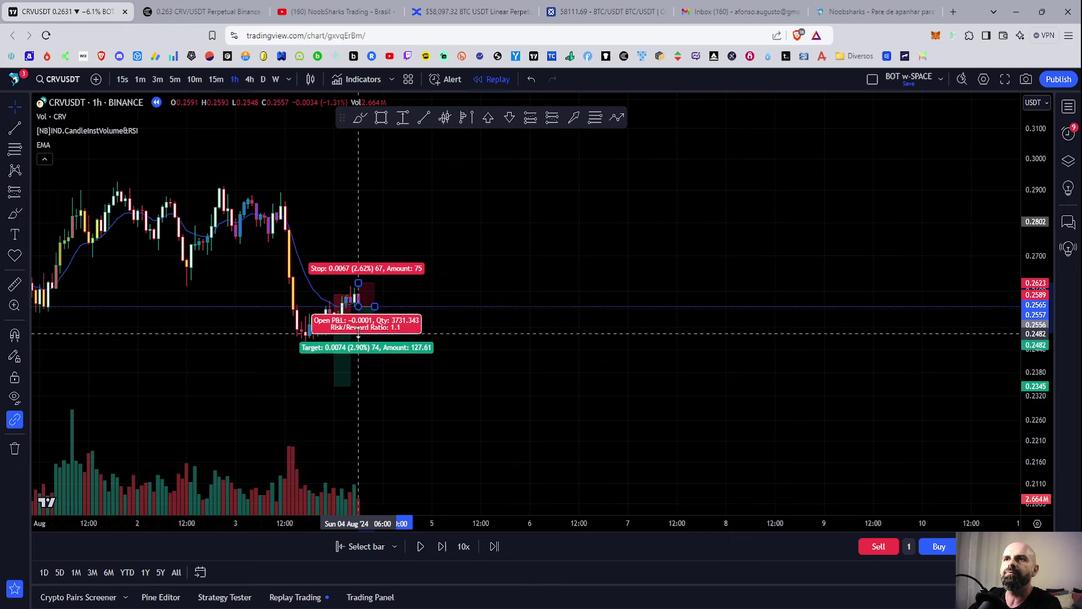
left_click(630, 473)
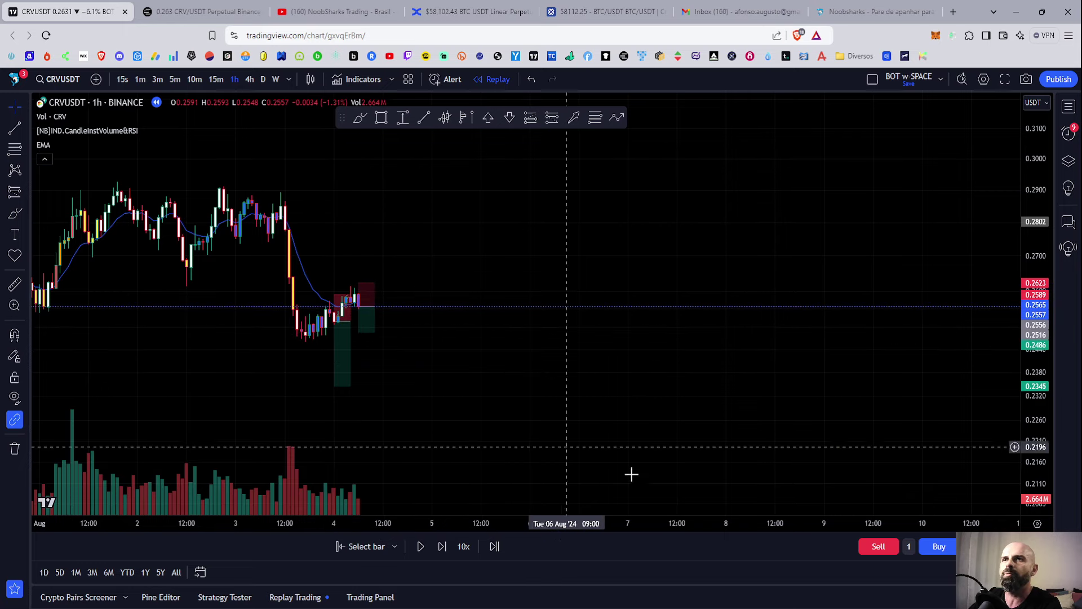
Advance the replay seven hourly bars as CRVUSDT drops to about 0.2387.
left_click(441, 547)
left_click(442, 547)
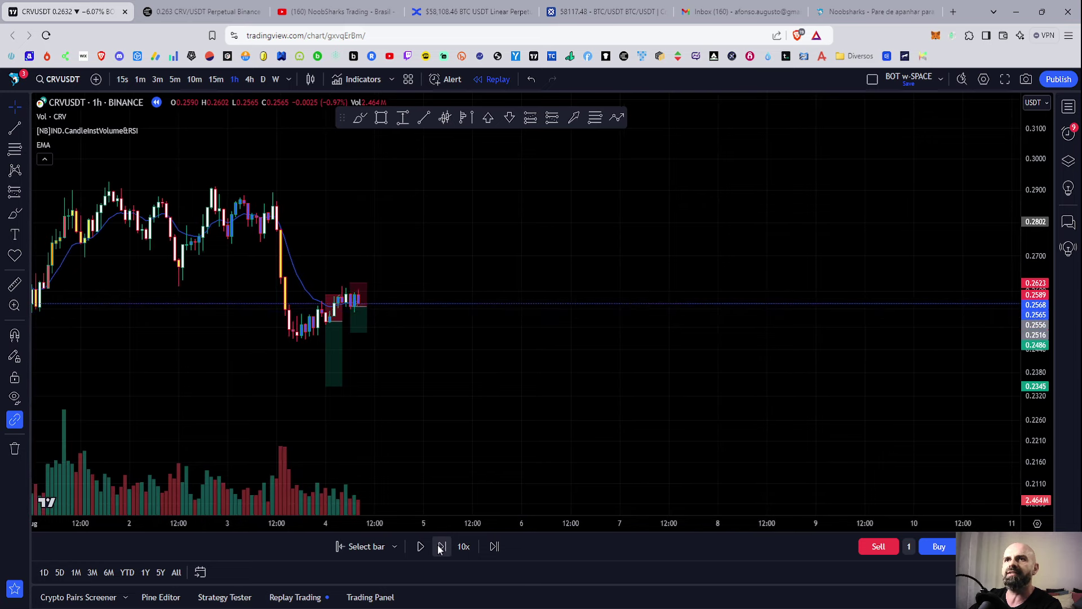
left_click(441, 547)
left_click(441, 547)
left_click(441, 547)
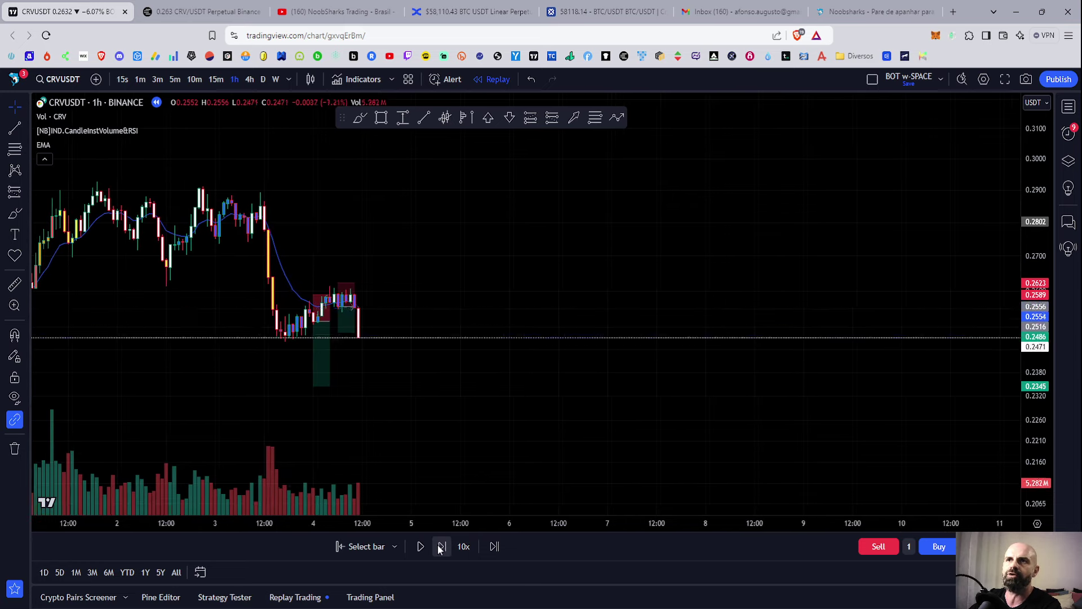
left_click(441, 547)
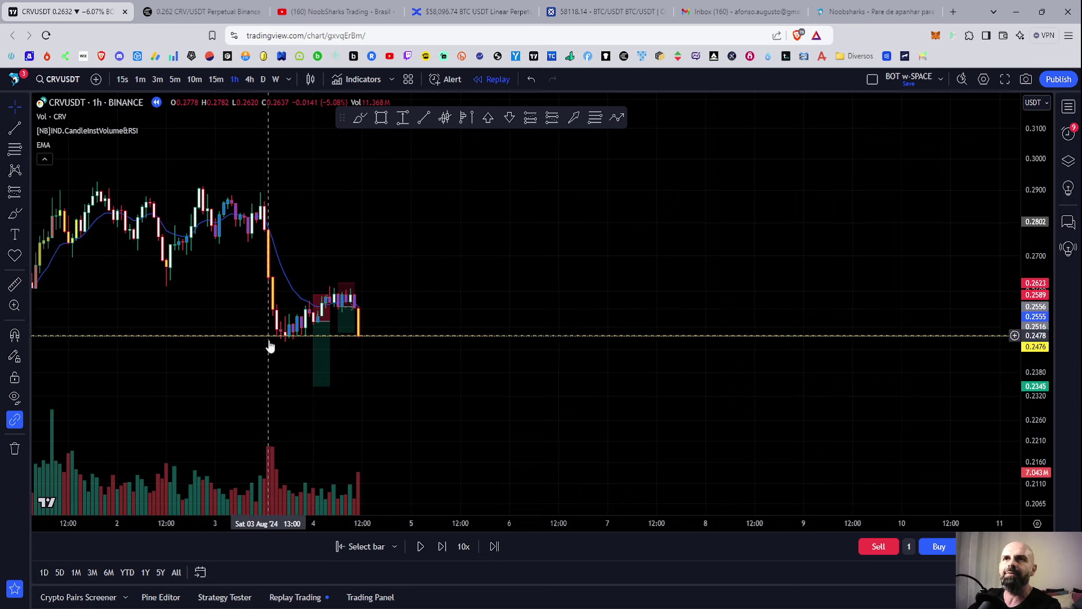
left_click(443, 547)
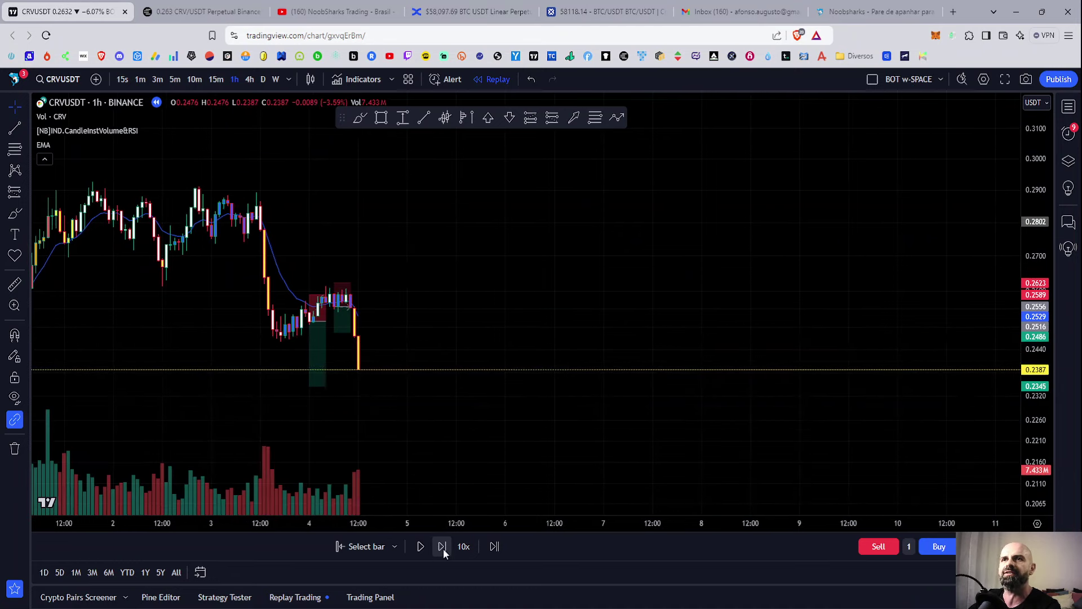
Extend the second short's profit target further down and advance the replay three bars.
left_click_drag(334, 333, 334, 357)
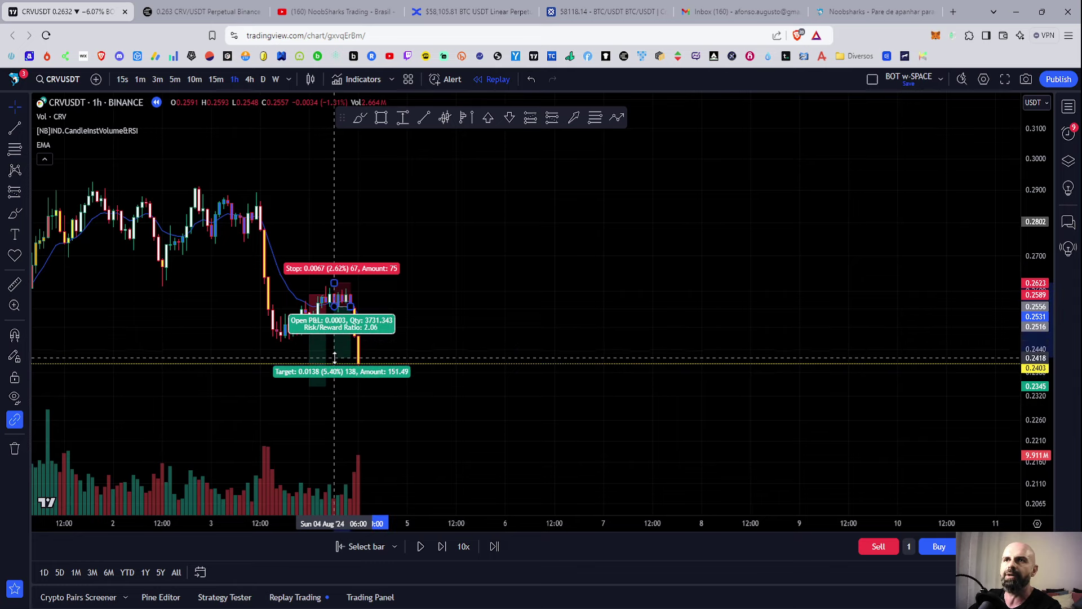
left_click(416, 415)
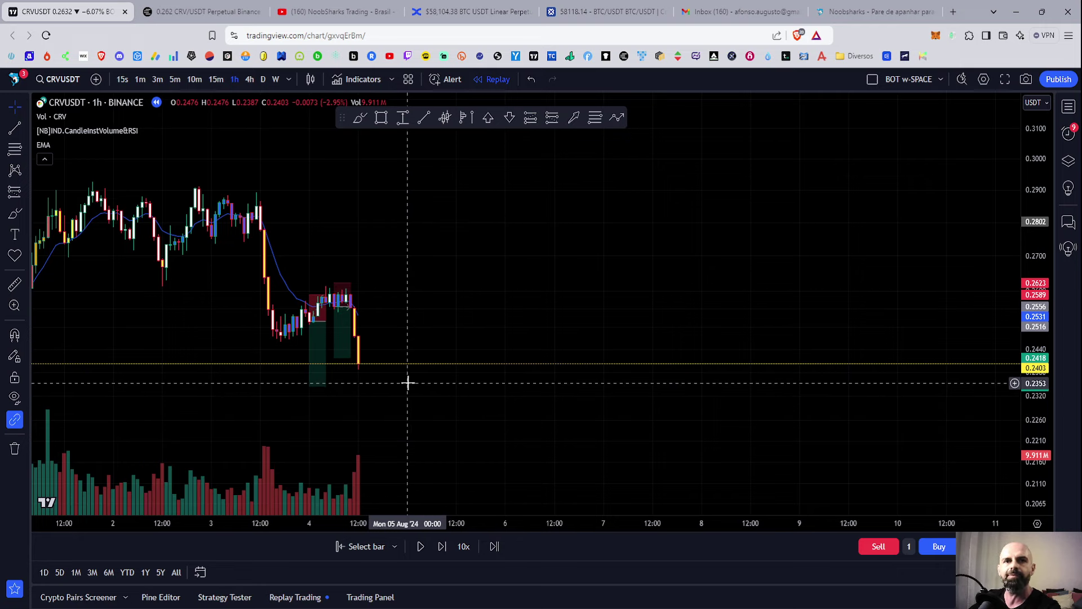
left_click(439, 553)
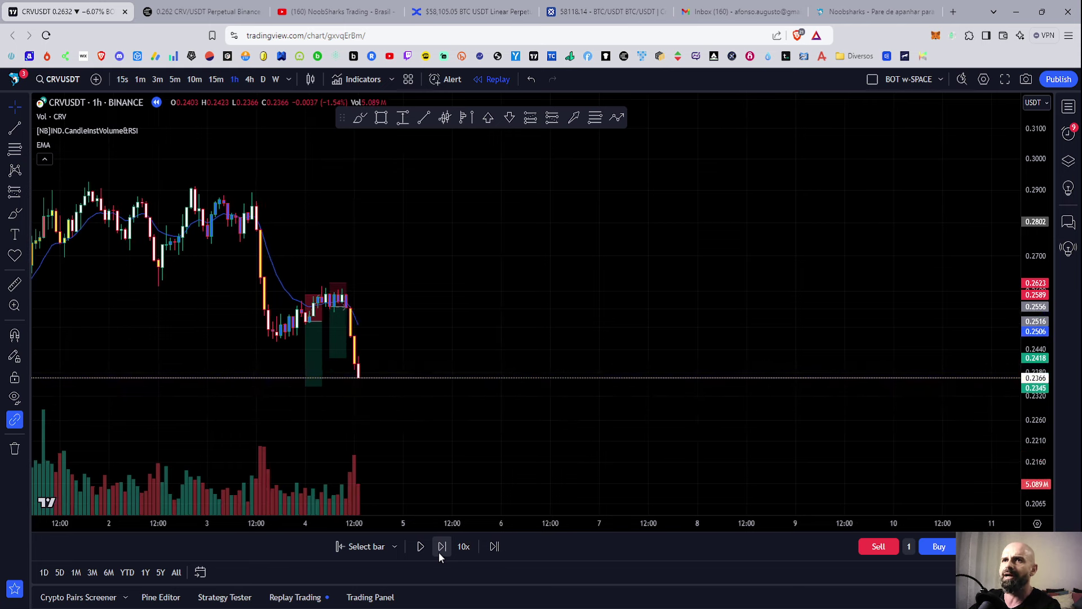
left_click(439, 553)
left_click(440, 555)
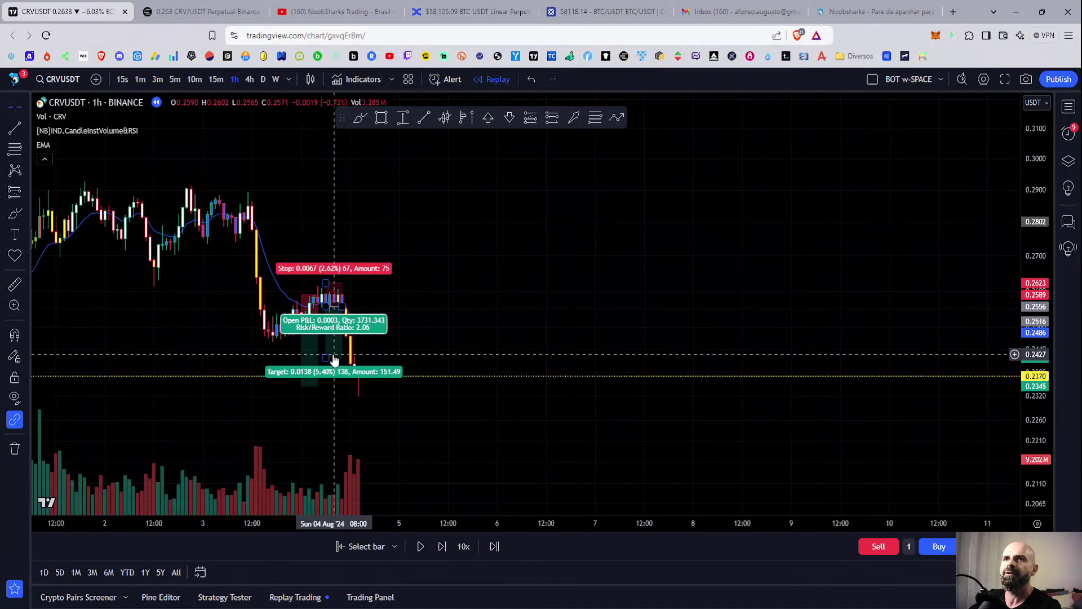
Keep the short at its original entry and lower its target to 9.08% for a 3.46 risk/reward.
left_click(334, 359)
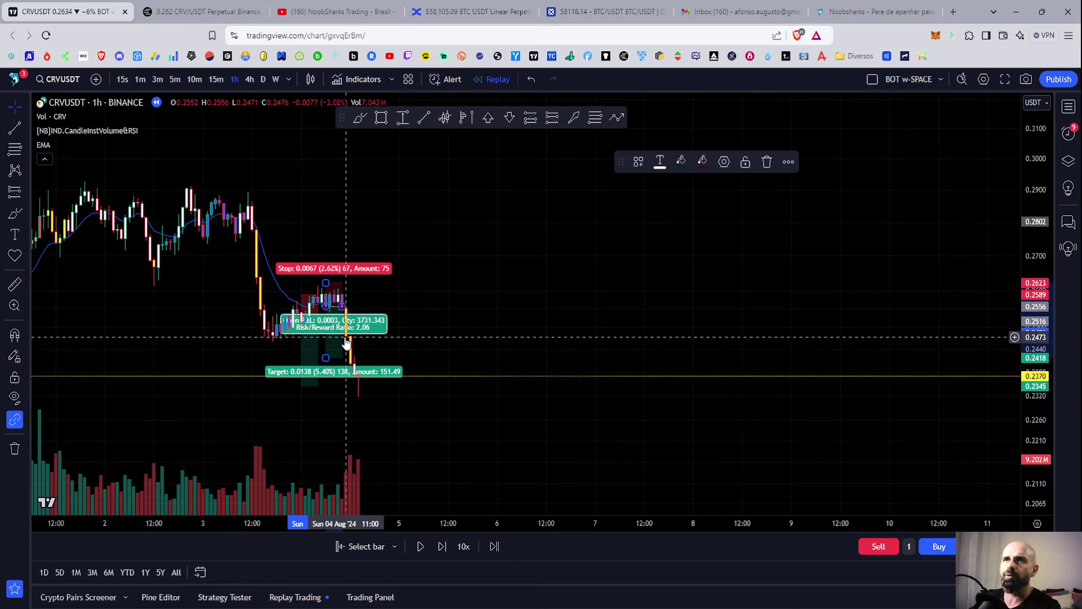
left_click_drag(346, 343, 323, 334)
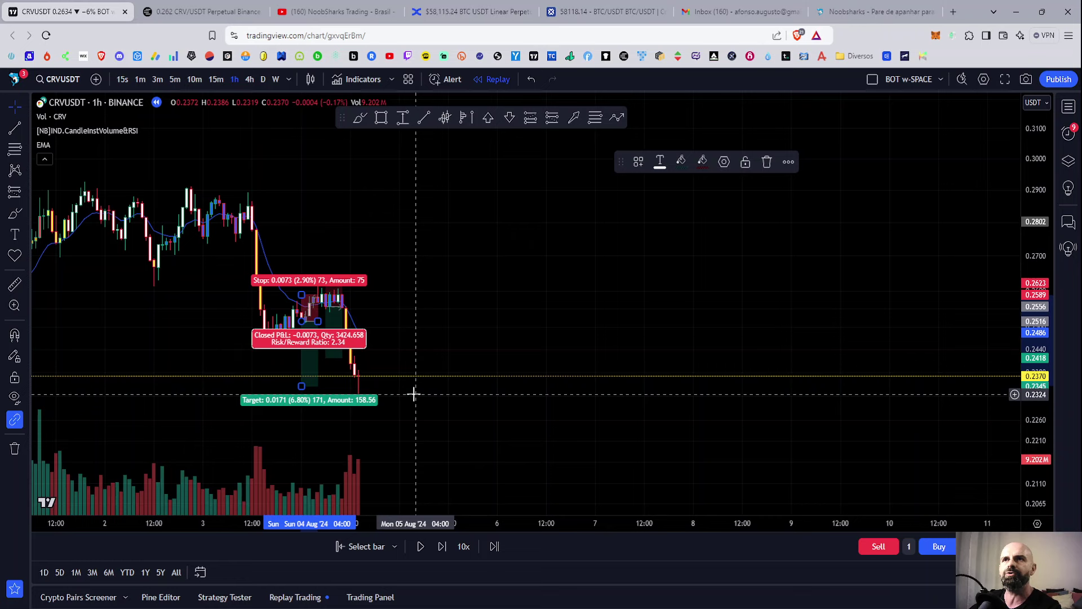
mouse_move(301, 370)
left_mouse_down()
mouse_move(326, 356)
mouse_move(328, 333)
left_mouse_up()
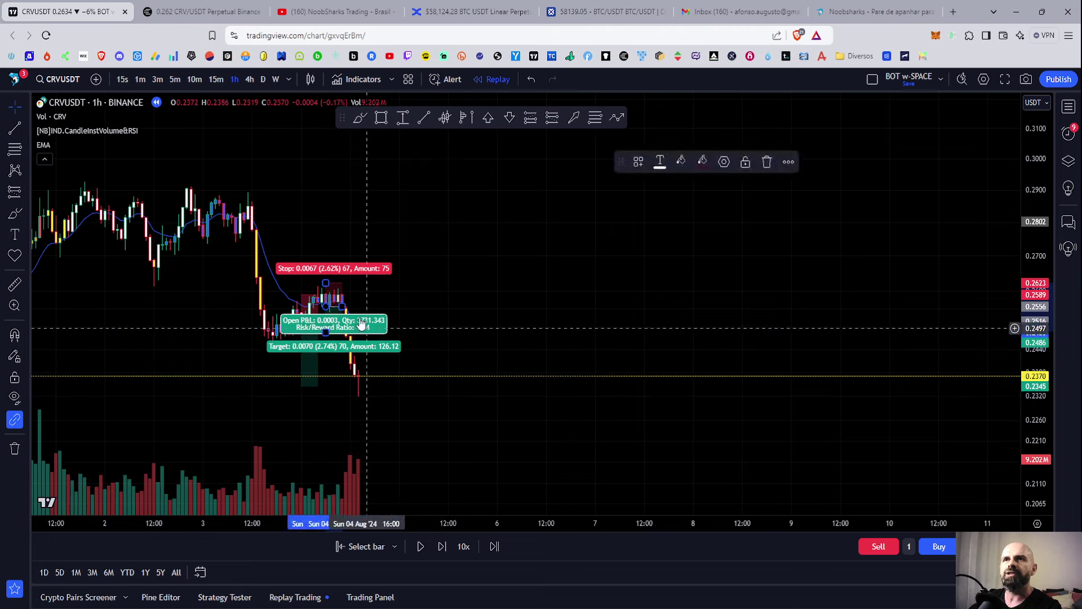
left_click(475, 337)
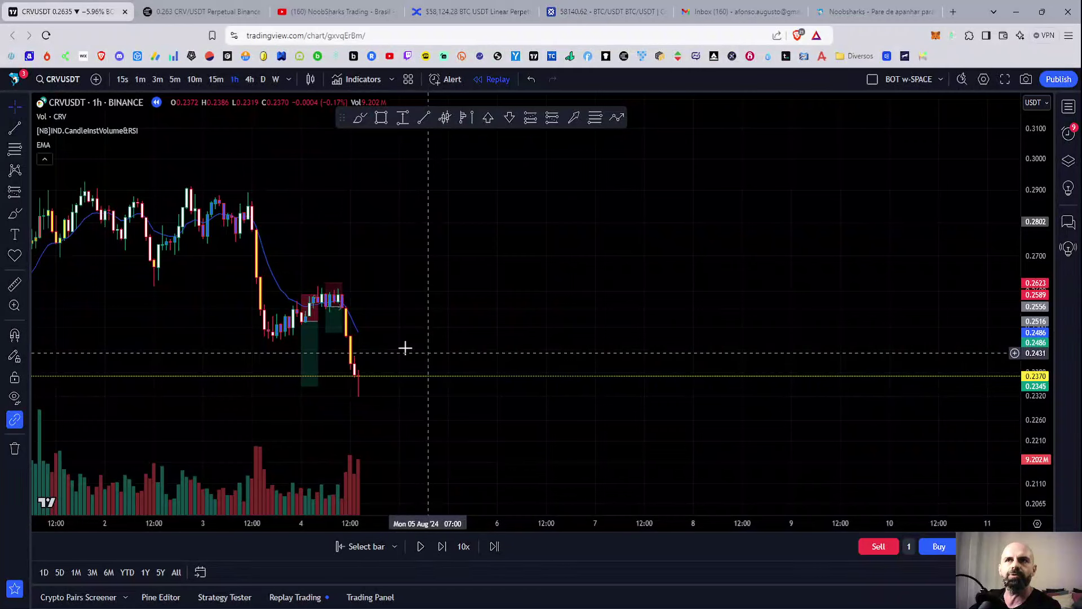
left_click(325, 332)
left_click_drag(326, 333, 326, 356)
mouse_move(326, 338)
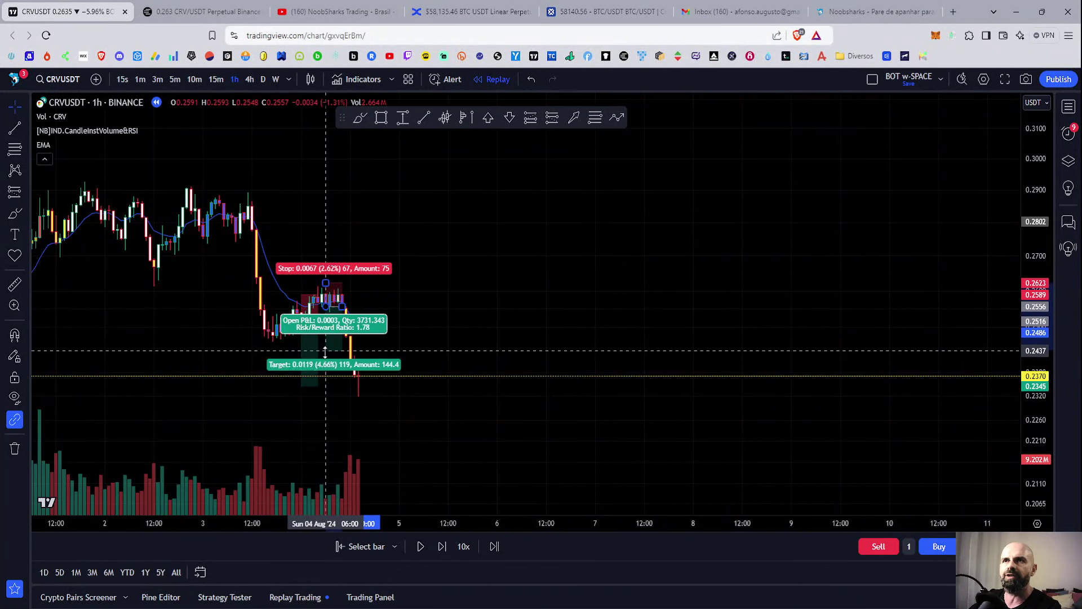
left_click(483, 321)
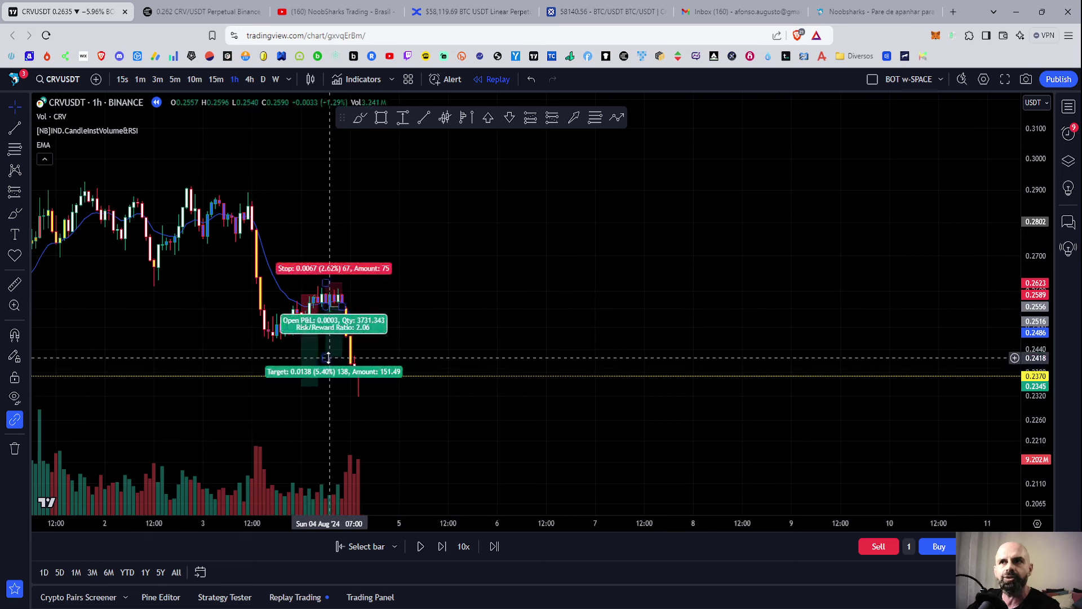
left_click_drag(327, 357, 324, 393)
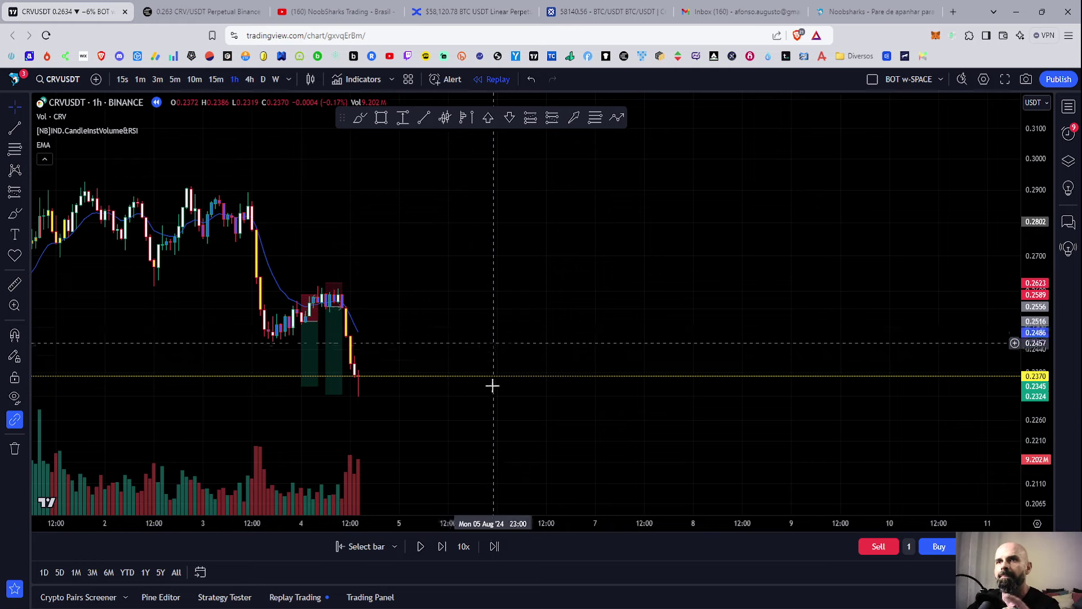
Advance the replay nine hourly bars as CRVUSDT rebounds, with the latest candle closing at 0.2448.
left_click(443, 546)
left_click(442, 547)
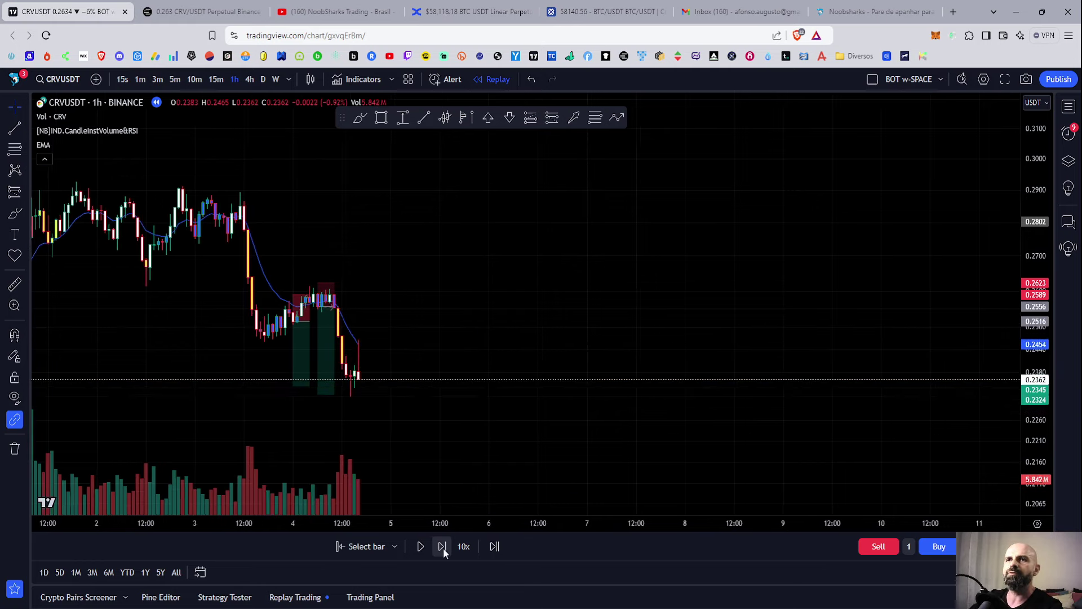
left_click(443, 546)
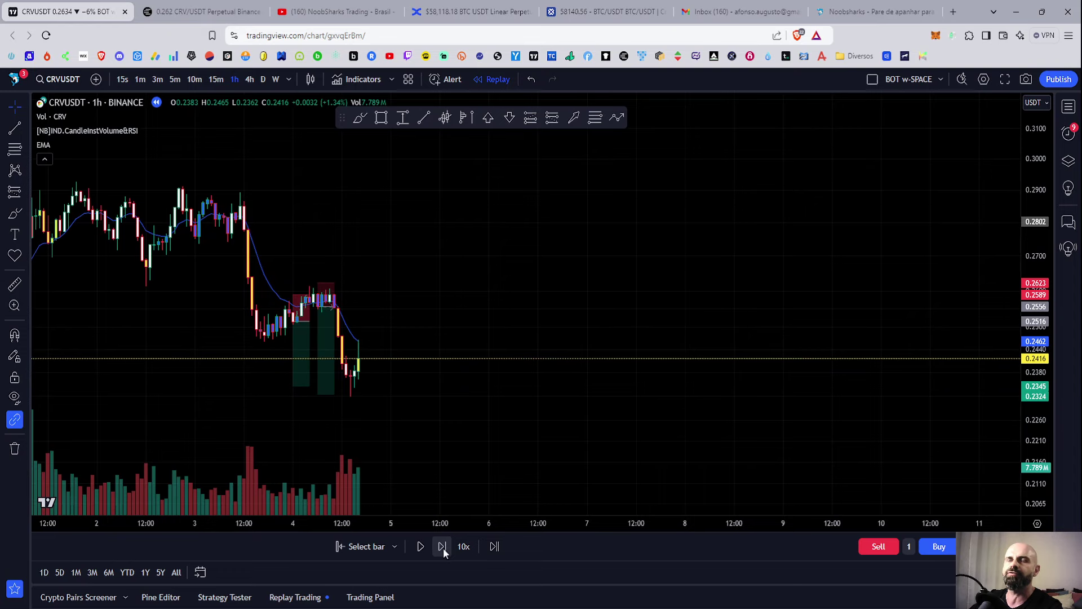
left_click(443, 546)
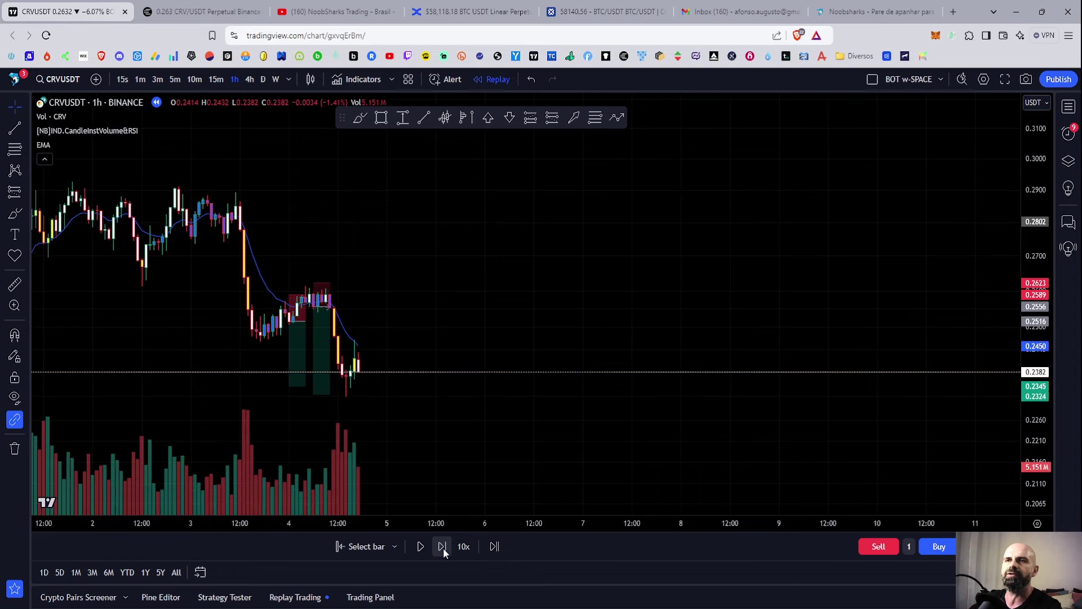
left_click(443, 546)
left_click(443, 546)
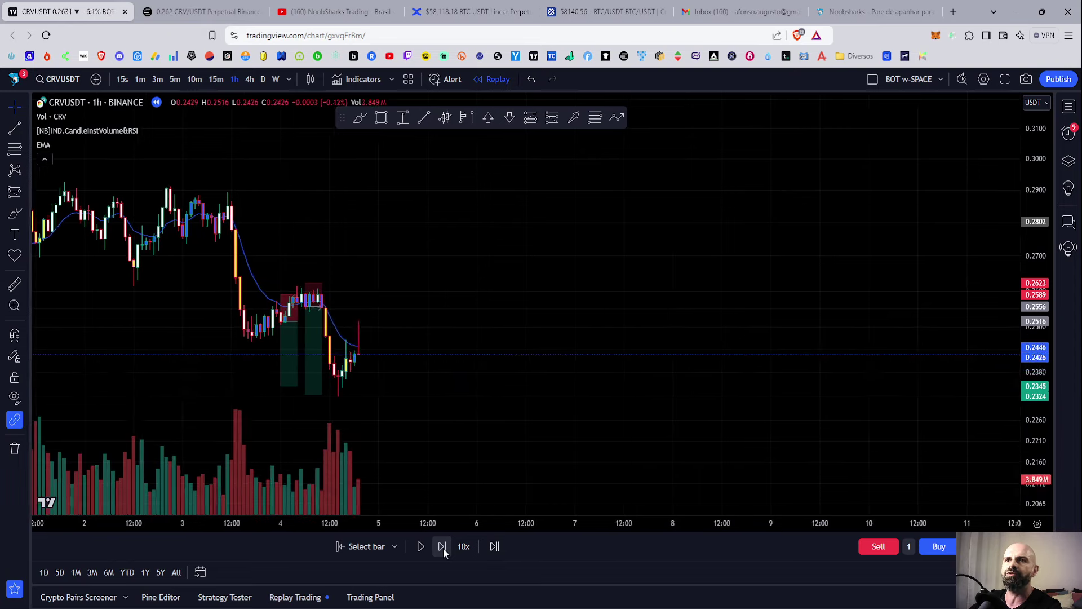
left_click(443, 546)
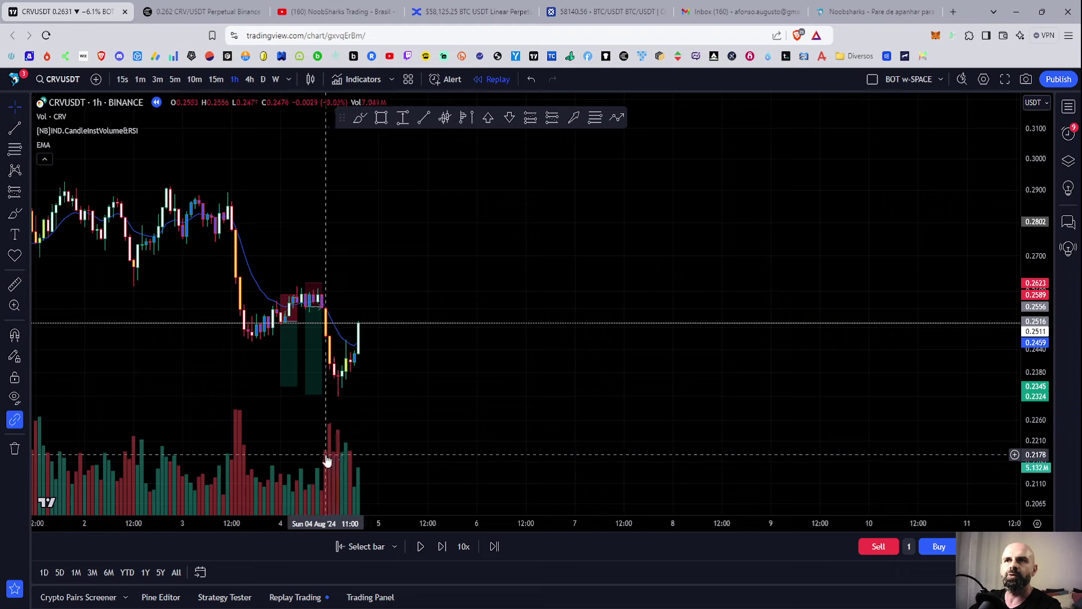
mouse_move(319, 310)
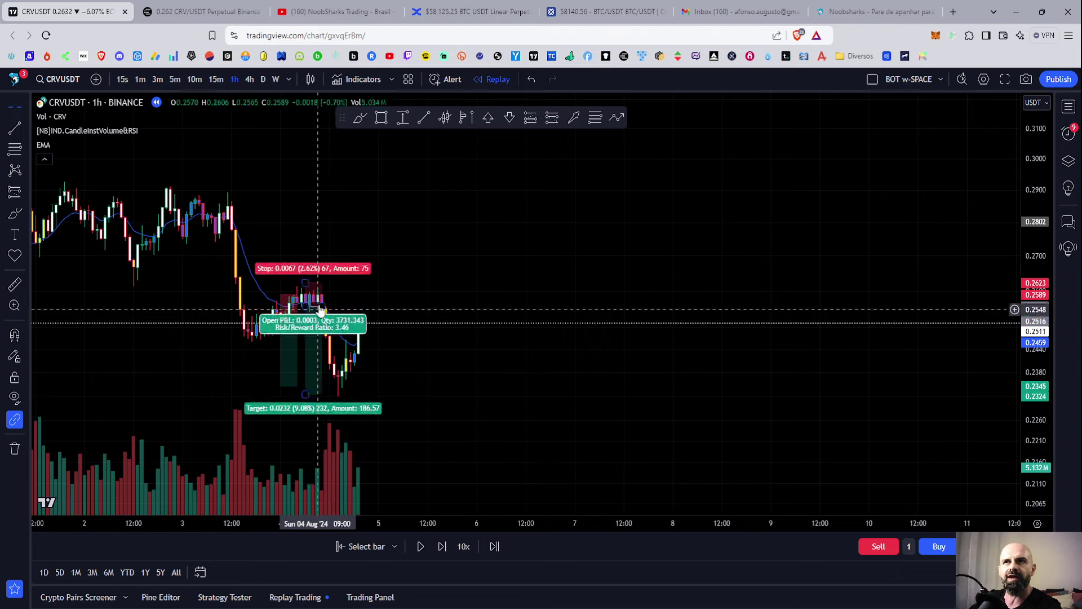
left_click(445, 550)
left_click(441, 546)
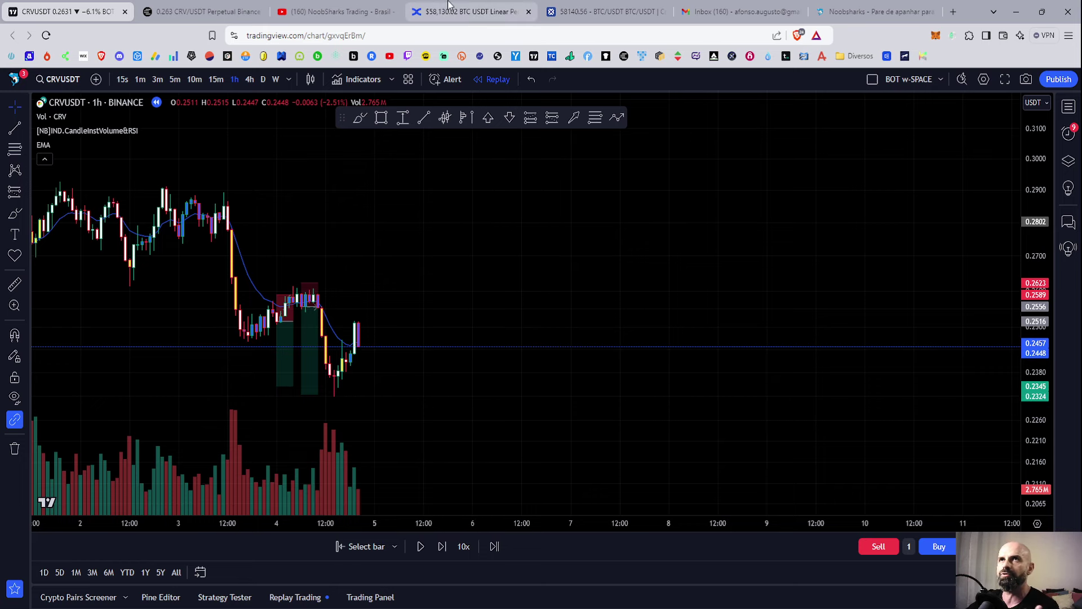
Switch to the BingX BTCUSDT futures page and scroll down to the three open positions.
left_click(468, 12)
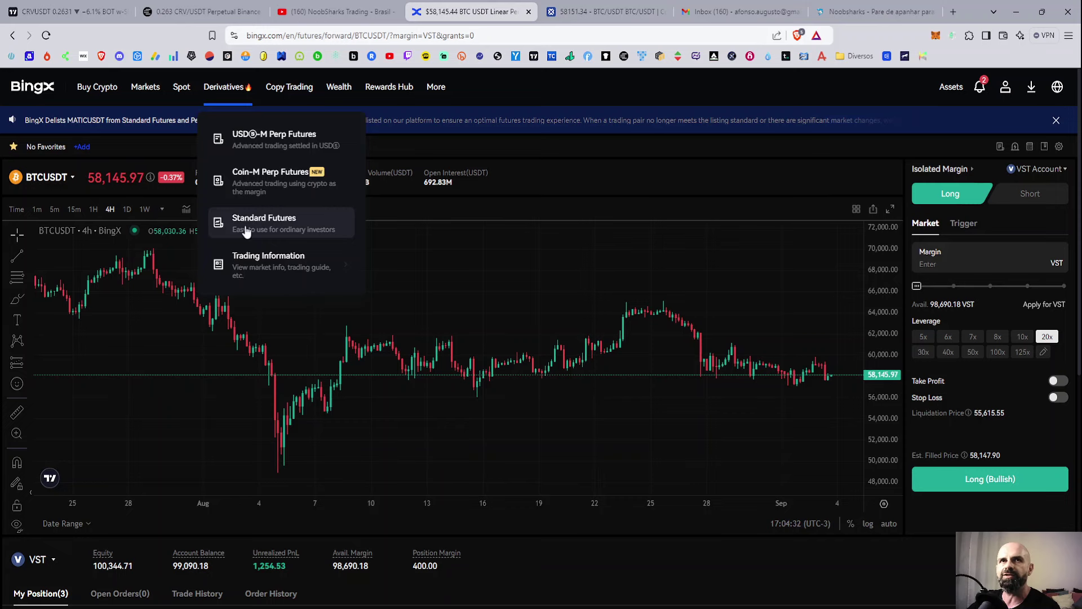
scroll(858, 556, "down", 2)
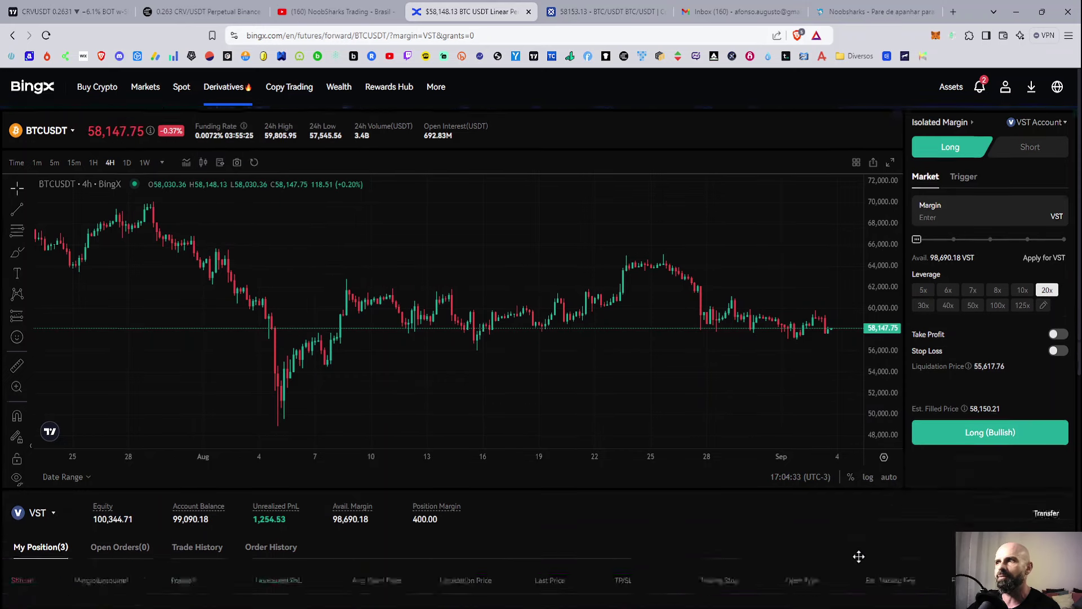
scroll(858, 556, "down", 3)
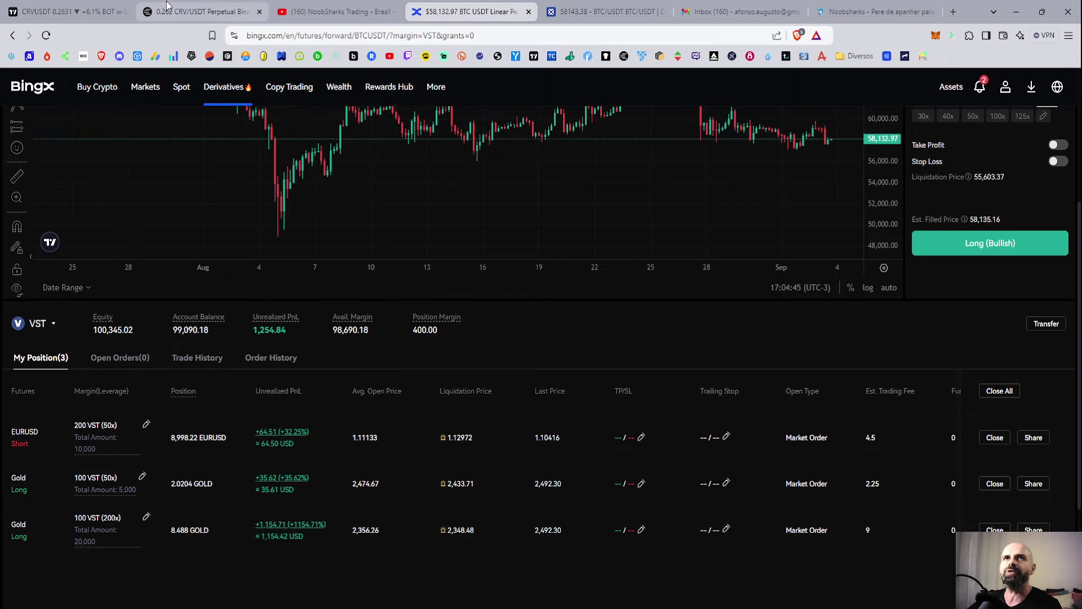
Glance back at the TradingView CRVUSDT chart, then move to the BTCC BTC/USDT trading page.
left_click(85, 11)
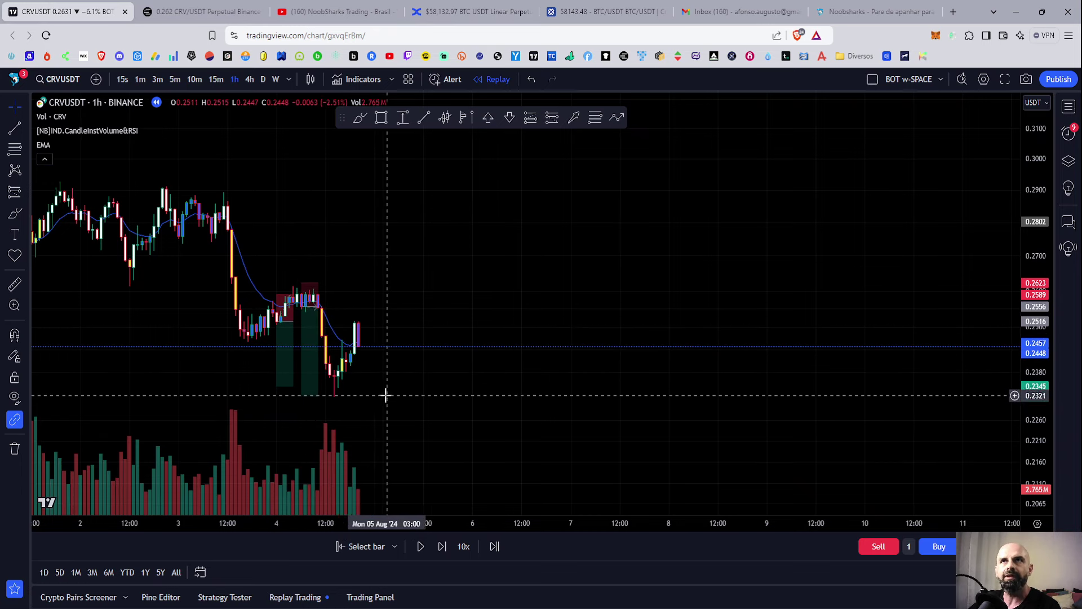
left_click(603, 11)
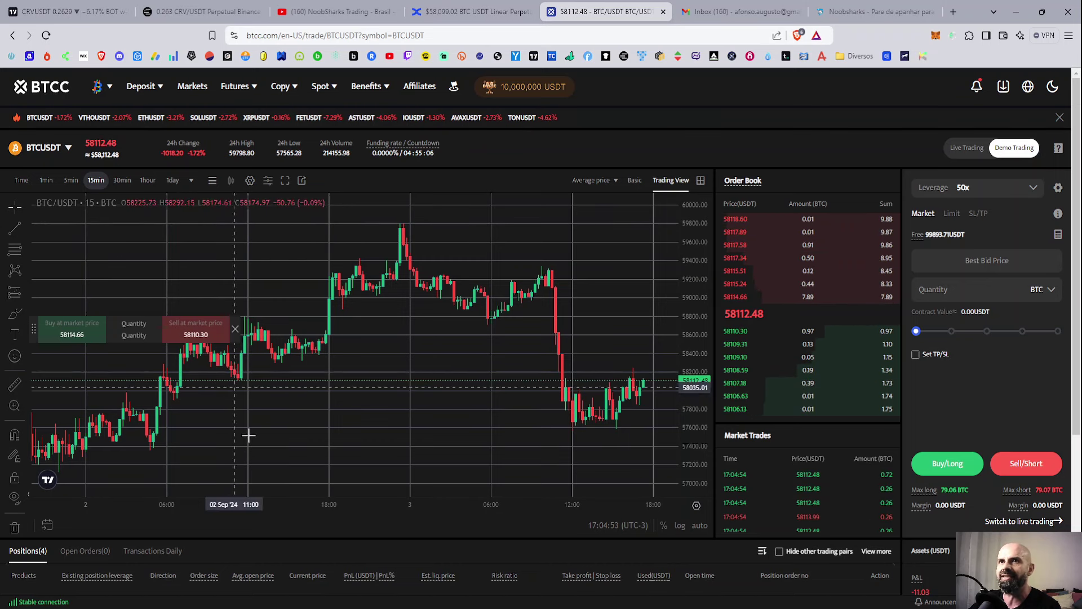
mouse_move(1057, 213)
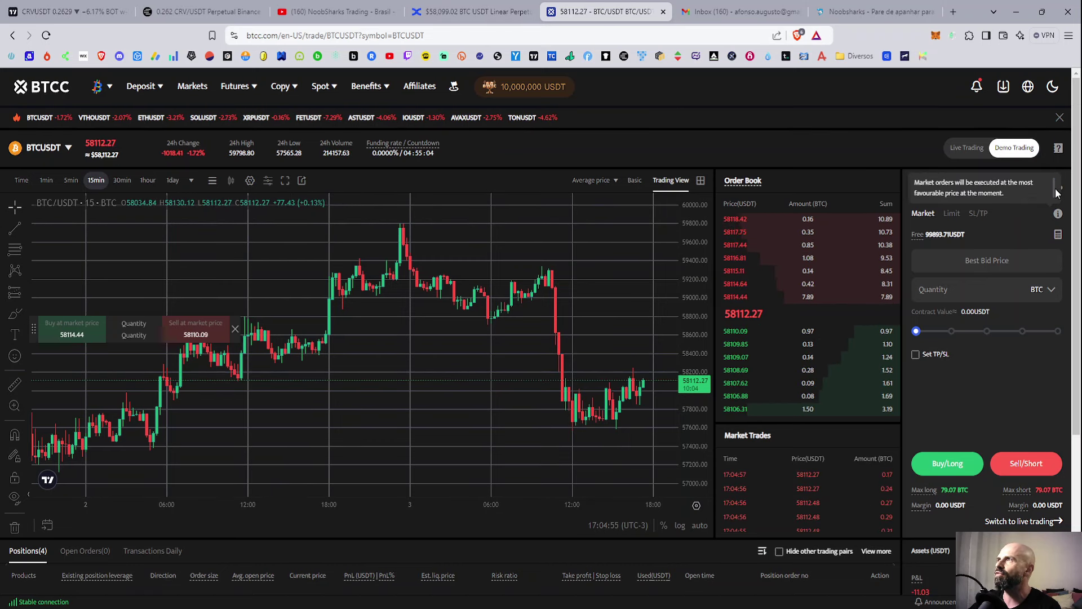
Check the position mode setting in BTCC's trade settings.
left_click(1057, 191)
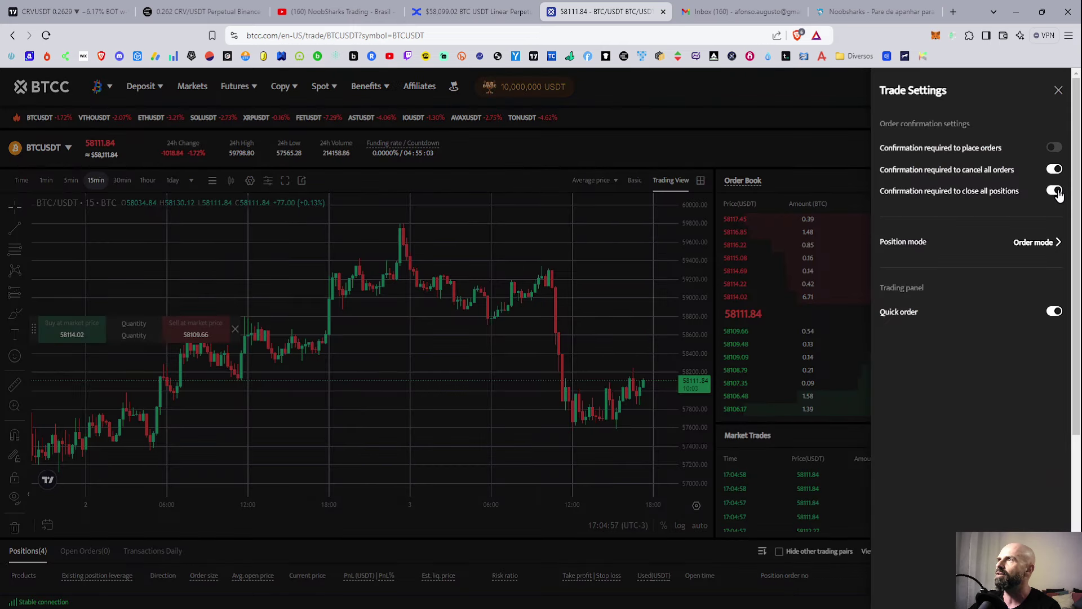
left_click(1038, 243)
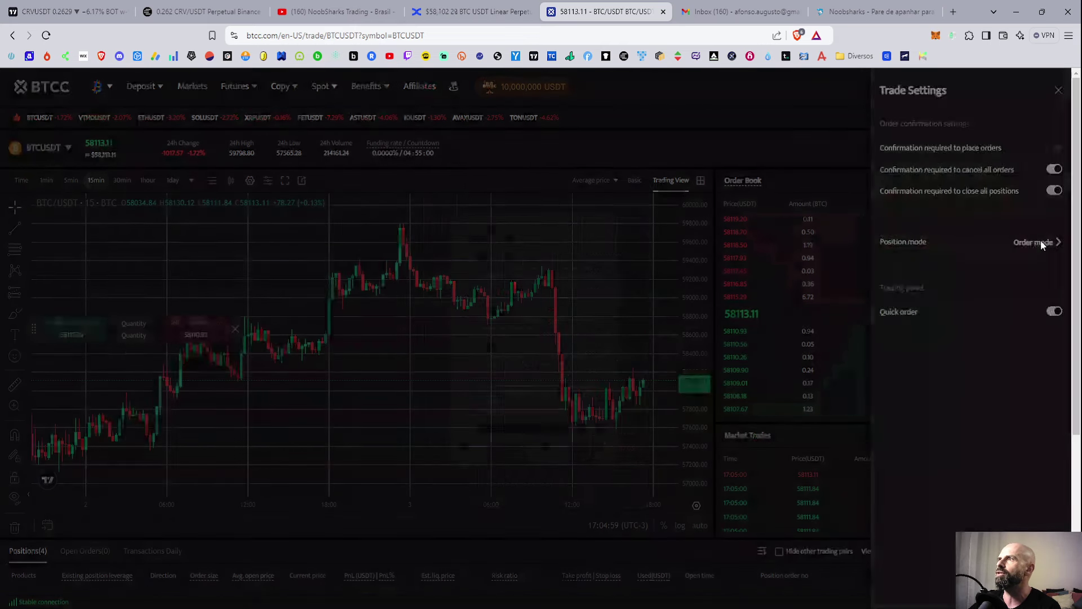
left_click(635, 186)
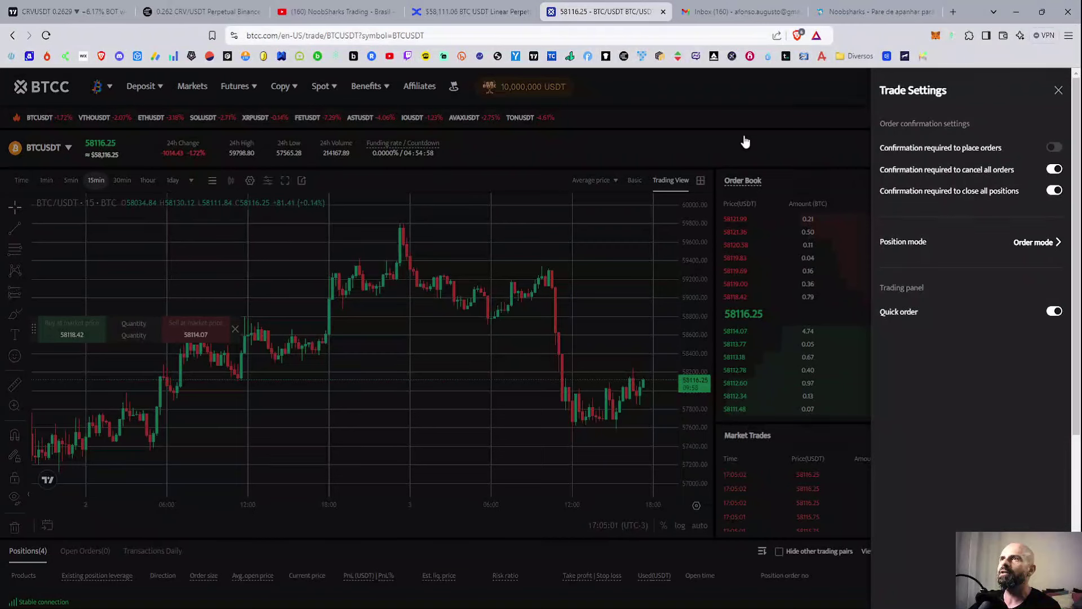
Review BTCC's open positions list, then return to the TradingView CRVUSDT chart.
scroll(789, 180, "down", 5)
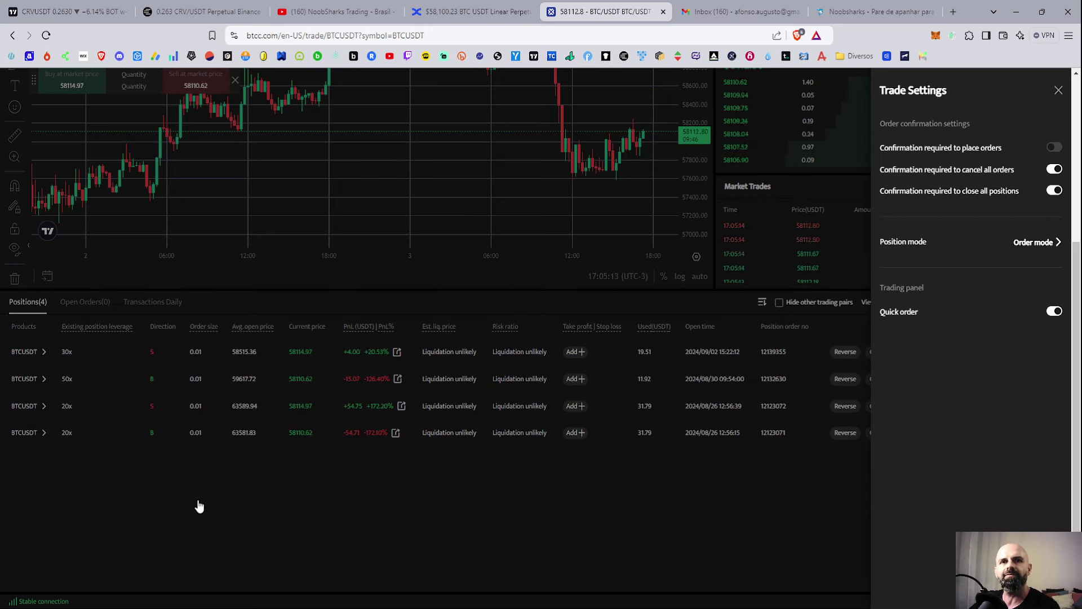
scroll(785, 527, "up", 5)
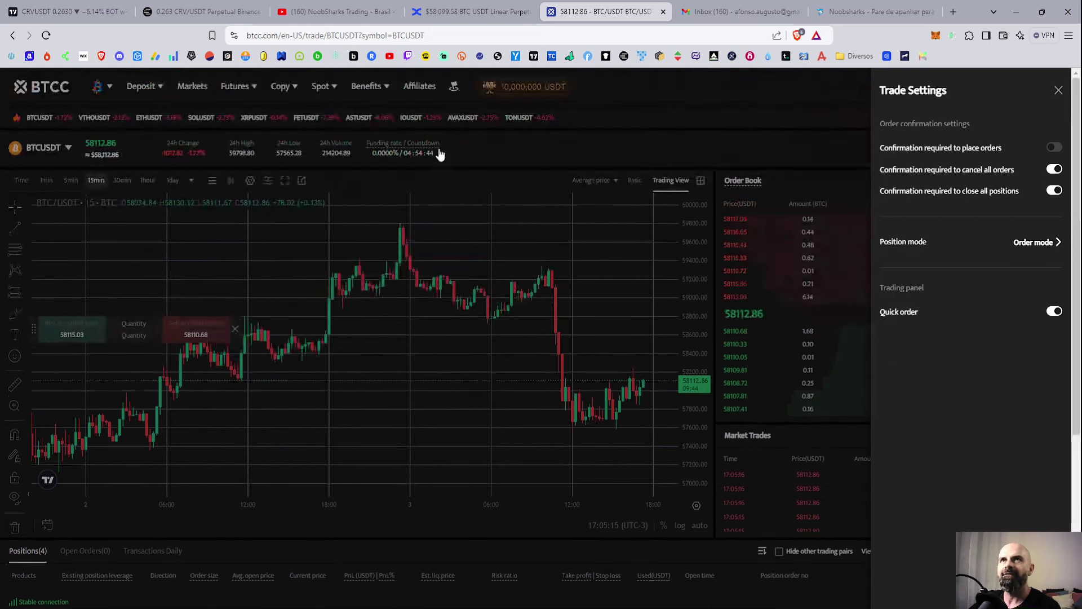
left_click(67, 12)
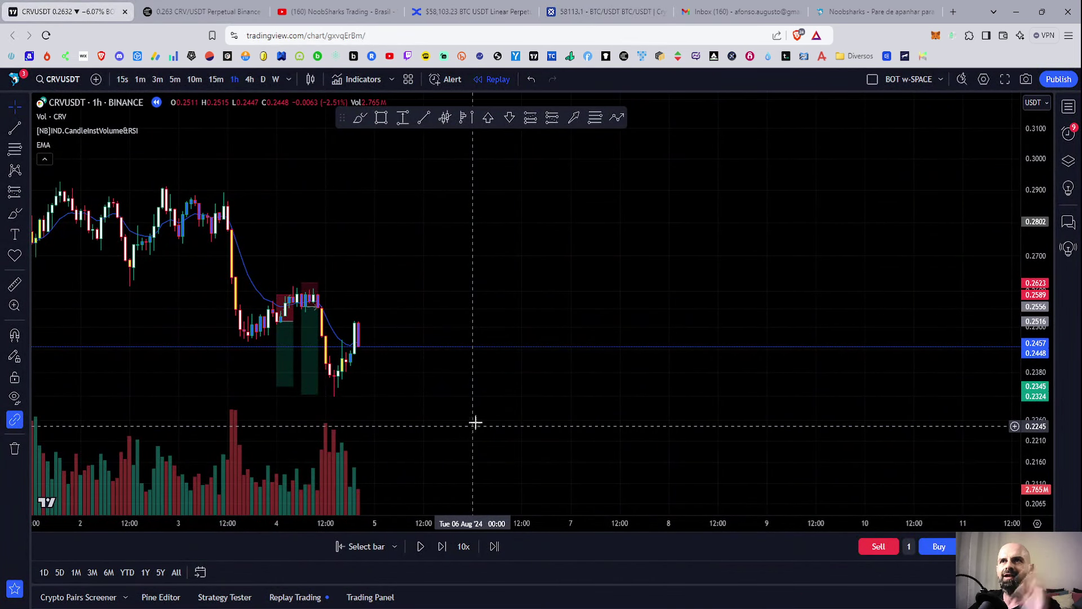
Place a short at 0.2446 with stop 0.2526 and target 0.2362, then step the replay one bar.
left_click(552, 119)
left_click(358, 347)
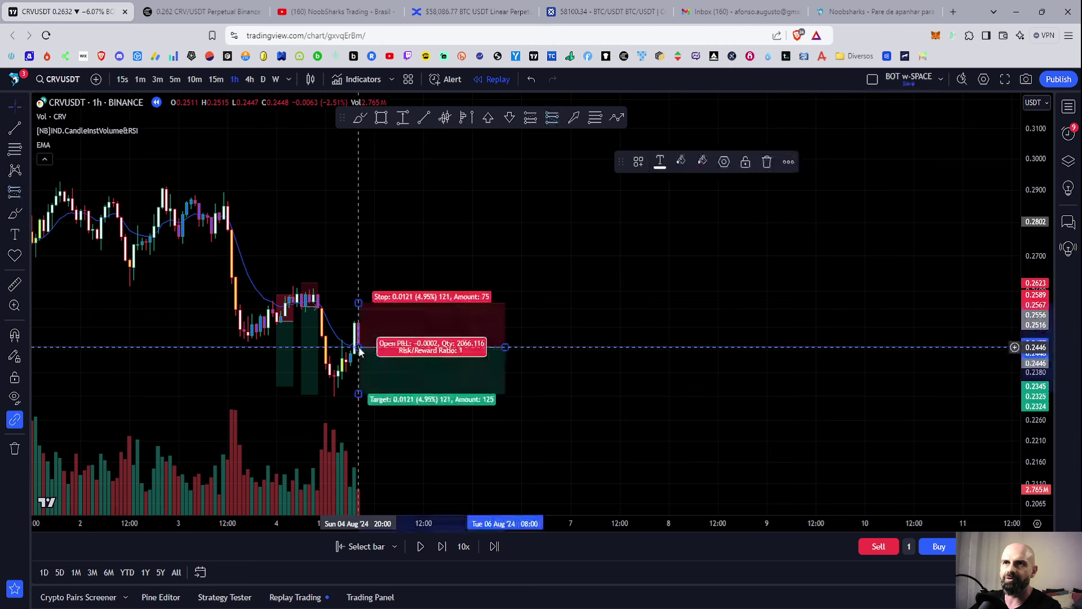
left_click_drag(359, 302, 358, 318)
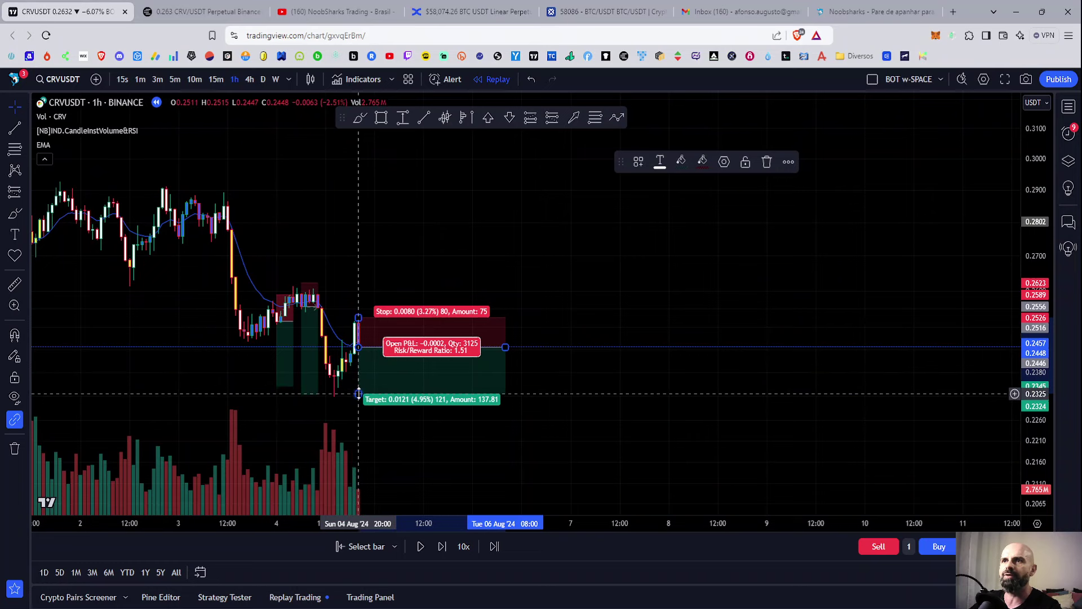
left_click_drag(358, 392, 358, 379)
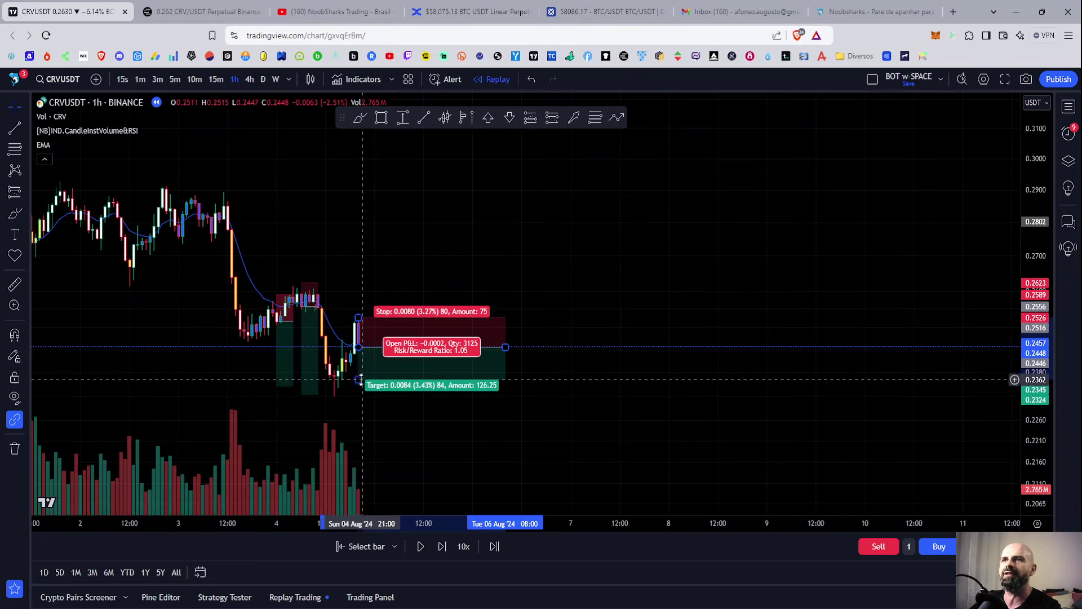
left_click(442, 547)
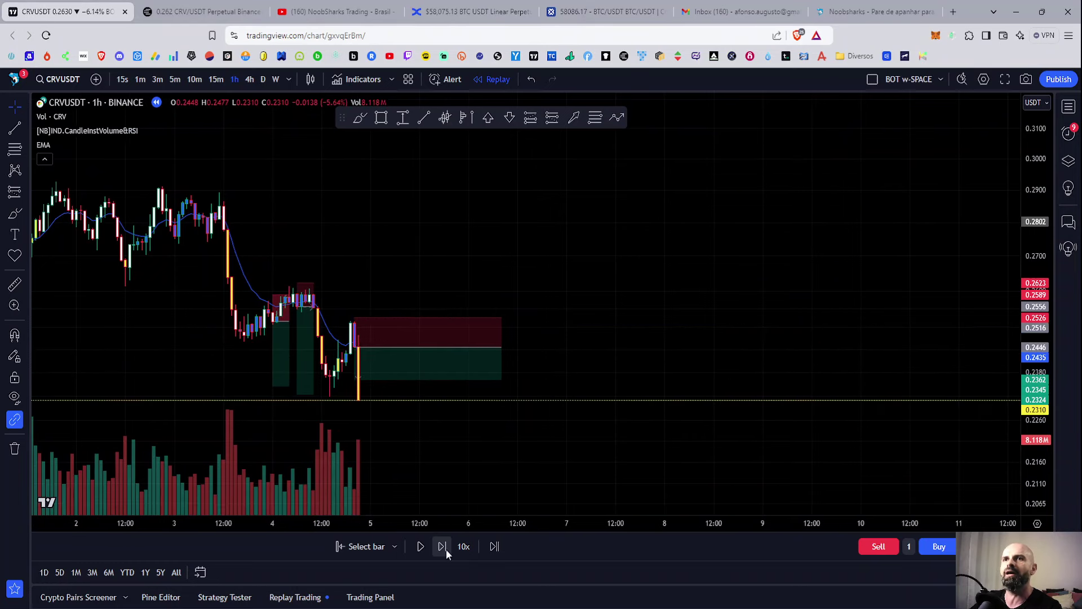
Step the replay one more bar and pull the short position's target lower.
left_click(442, 547)
left_click_drag(501, 351, 374, 348)
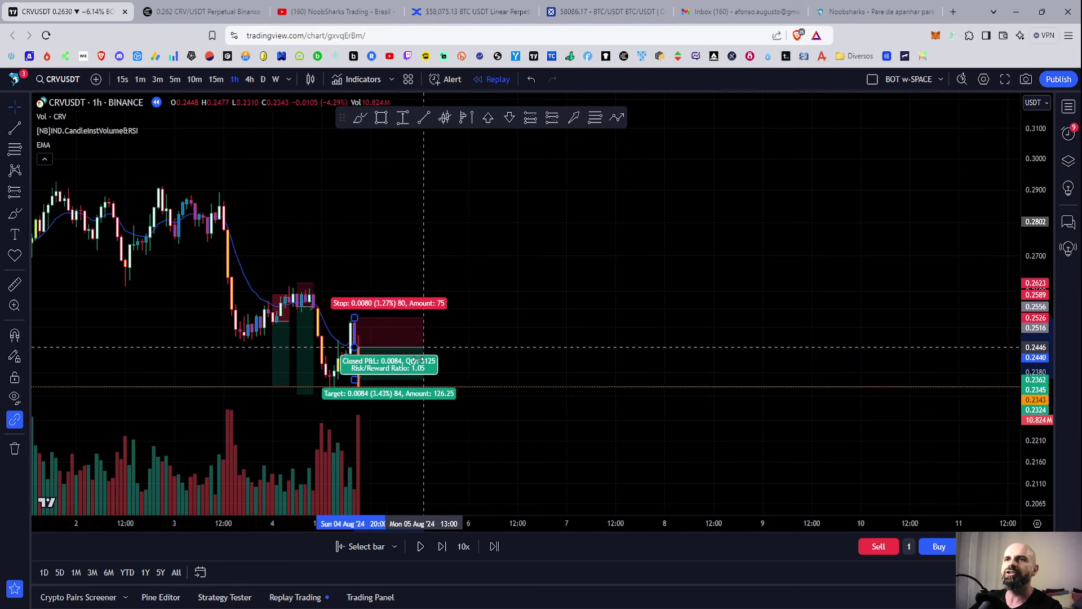
left_click(419, 413)
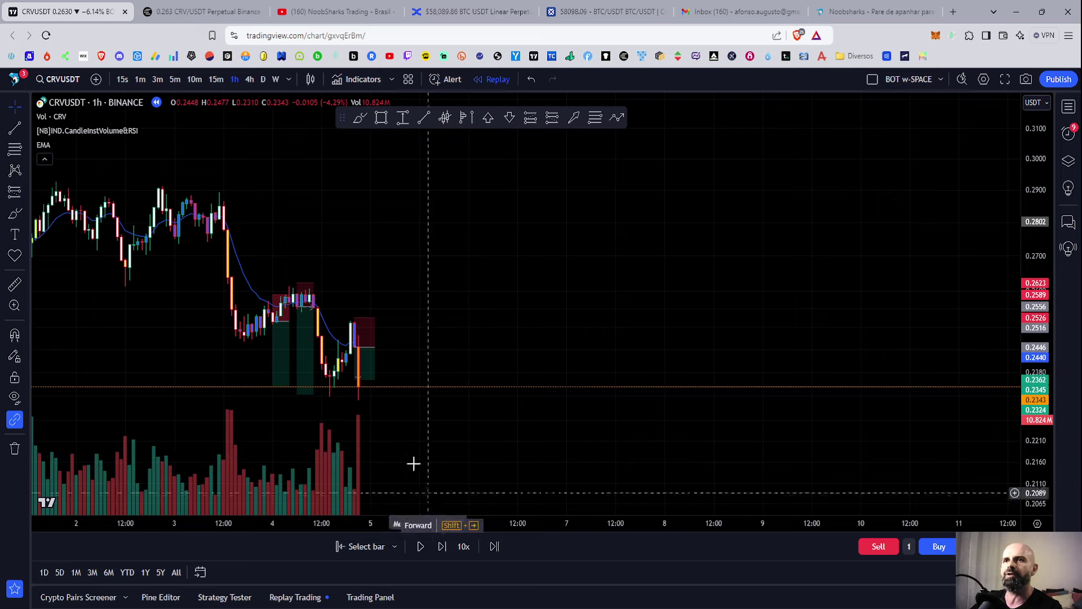
left_click_drag(355, 381, 353, 410)
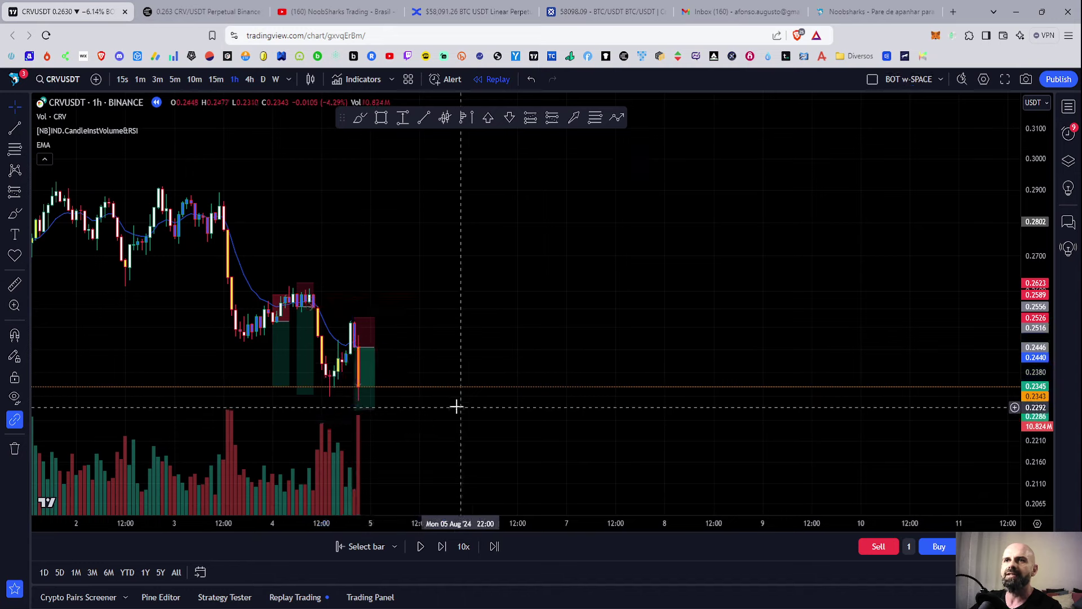
Advance through the big red candle and extend the short's target to about 0.2271 (7.15%).
left_click(303, 355)
left_click(381, 314)
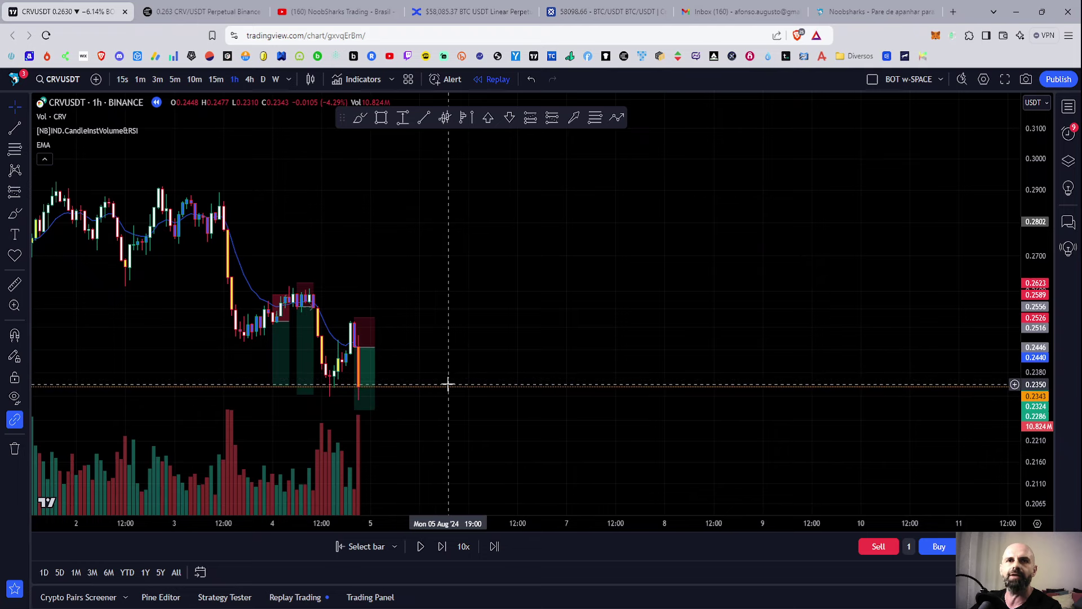
left_click(443, 548)
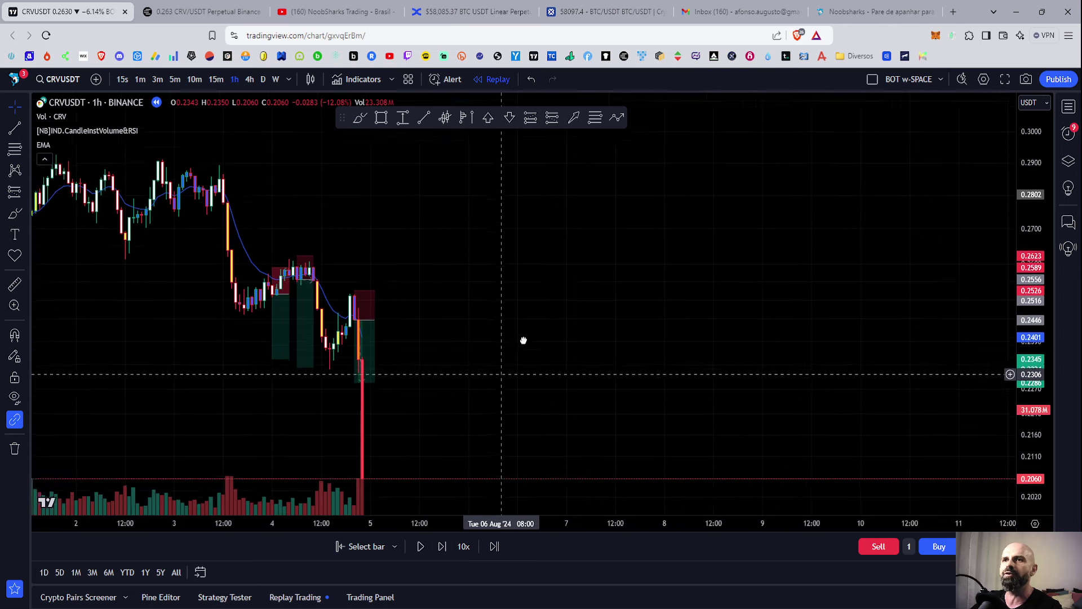
left_click_drag(475, 447, 501, 311)
left_click(390, 308)
mouse_move(390, 308)
left_mouse_down()
mouse_move(392, 328)
mouse_move(397, 313)
left_mouse_up()
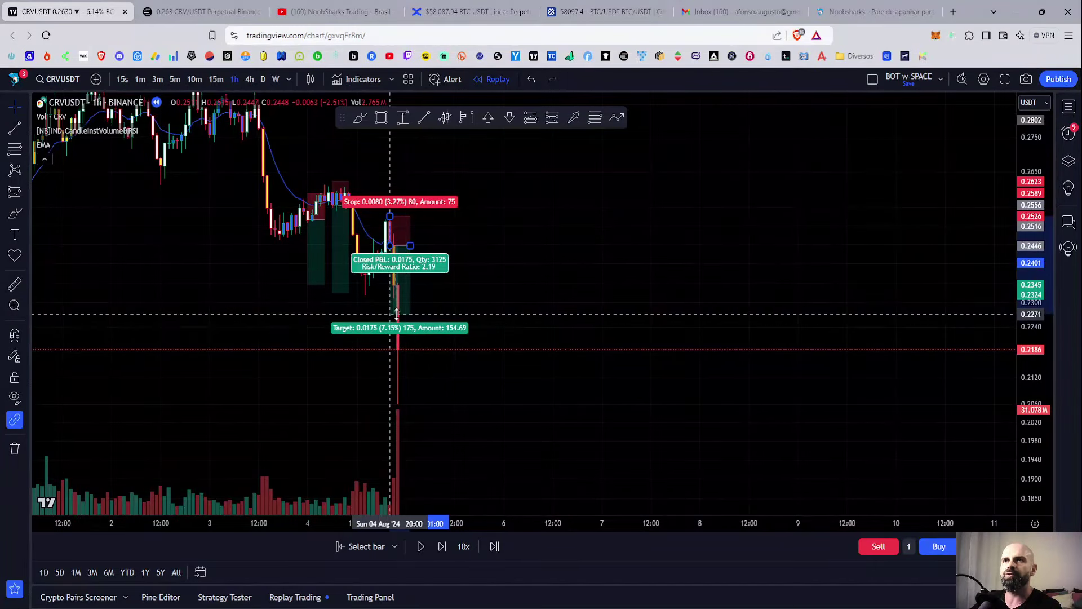
Step the replay forward five hourly bars as CRVUSDT keeps falling.
left_click(581, 265)
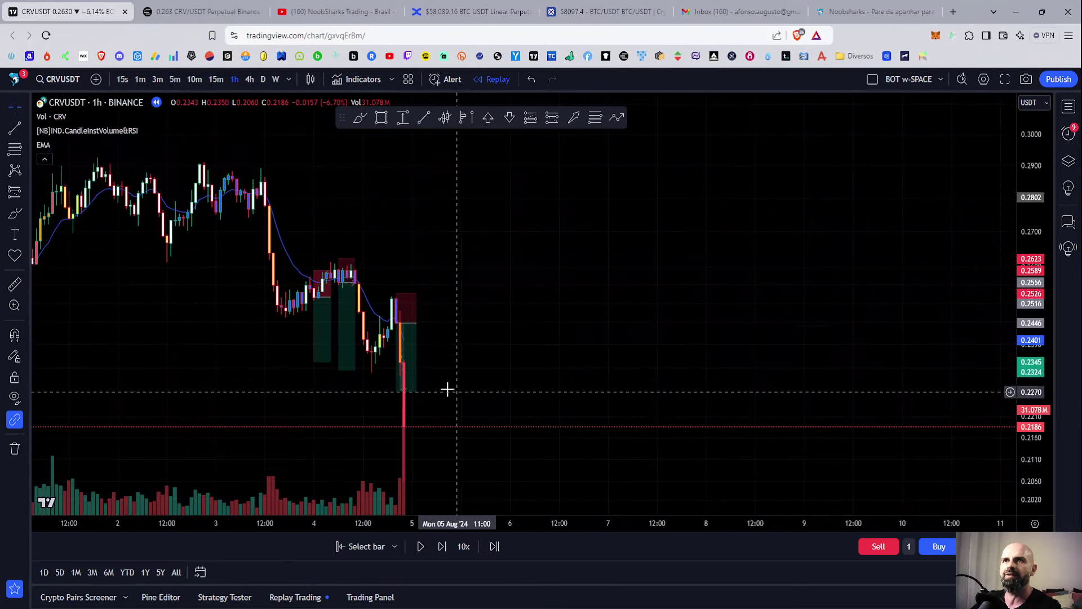
left_click(444, 548)
left_click(444, 548)
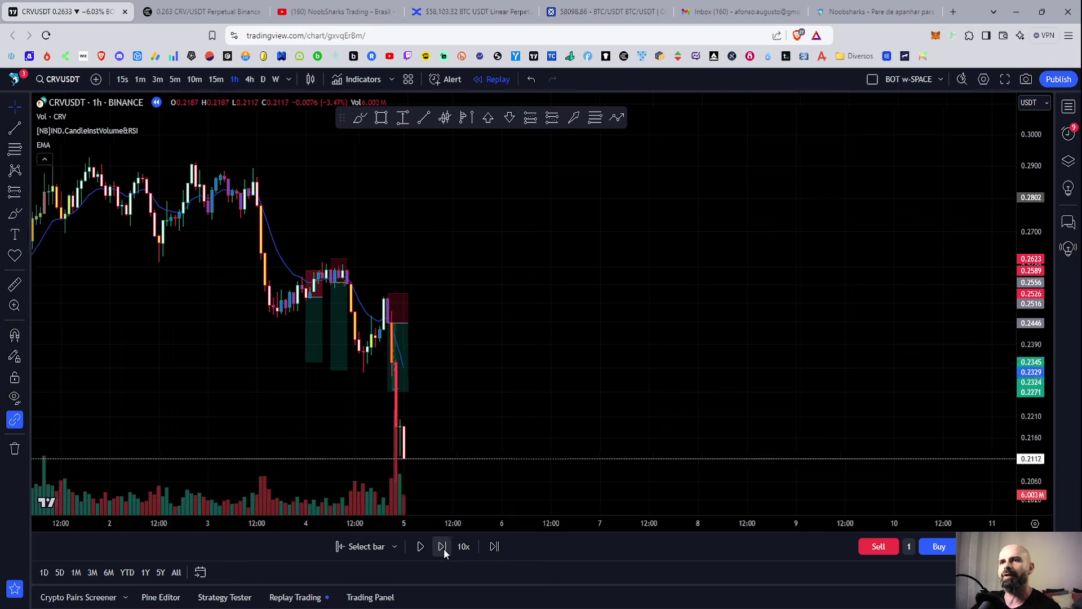
left_click(444, 548)
left_click(444, 548)
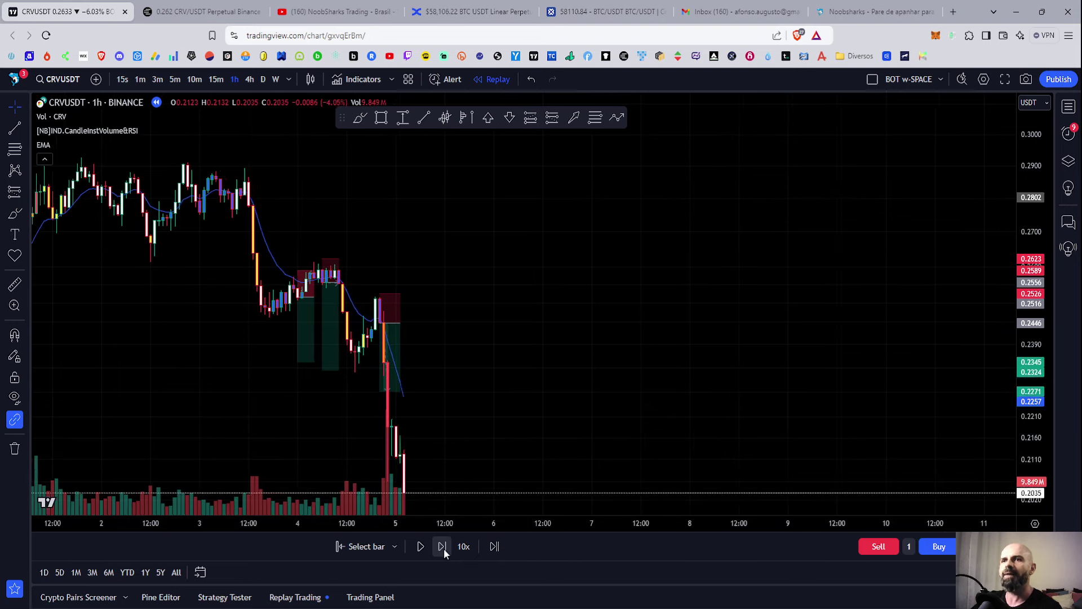
left_click(444, 547)
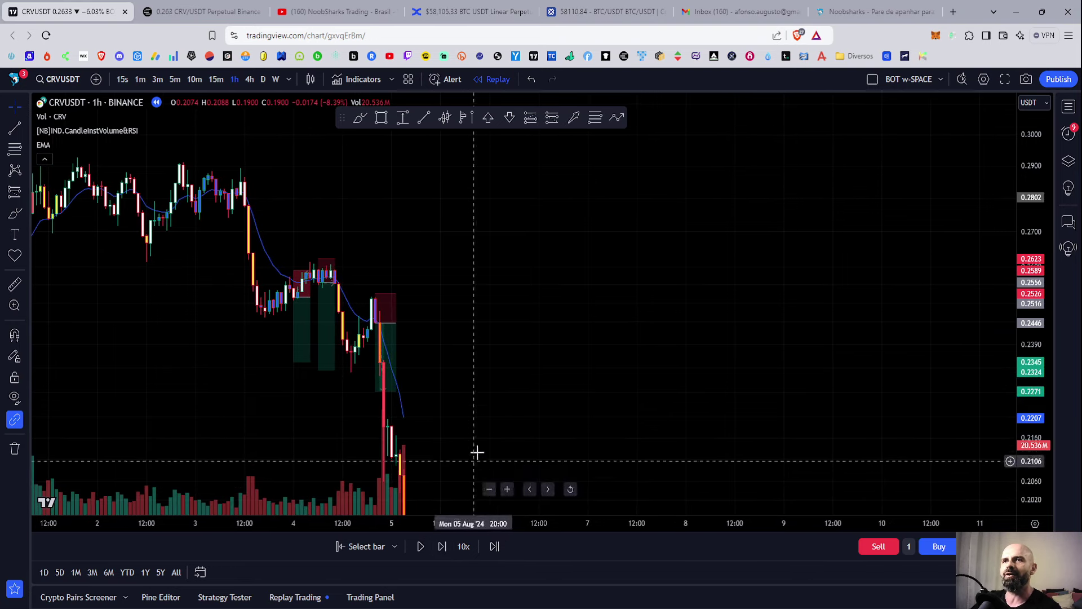
Measure the drops from 0.2555 (about -25%) and 0.2452 (-21.91%), then rescale to fit all candles.
left_click_drag(504, 310, 516, 362)
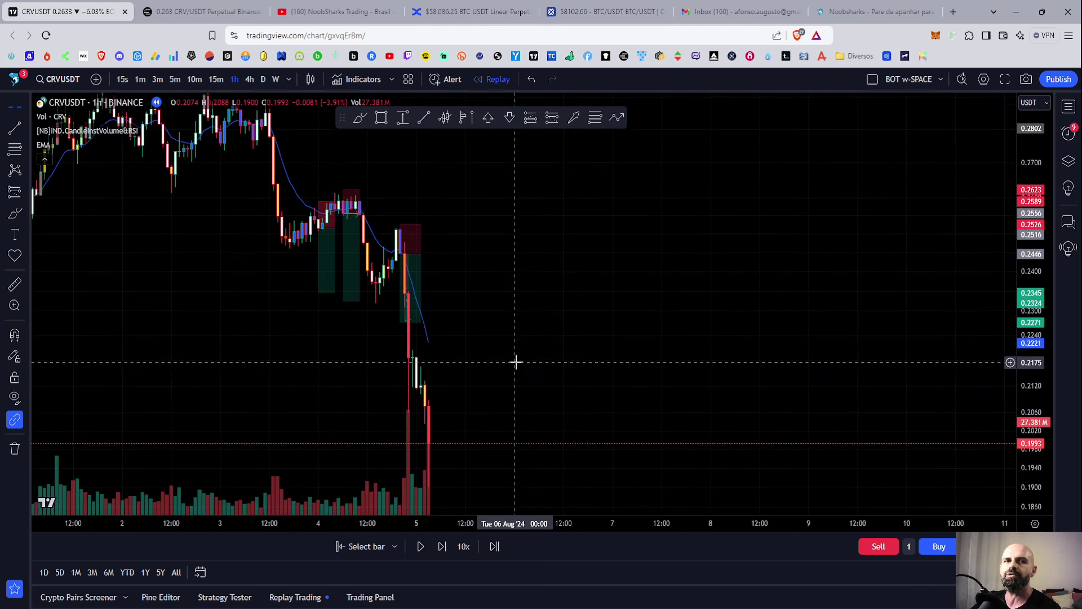
left_click(344, 285)
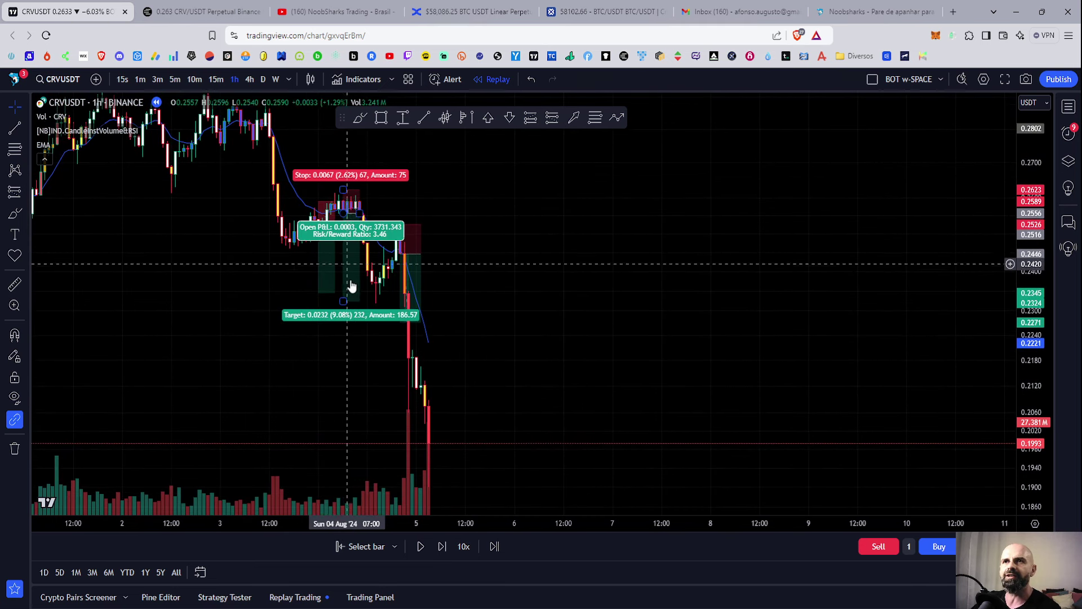
left_click(367, 215)
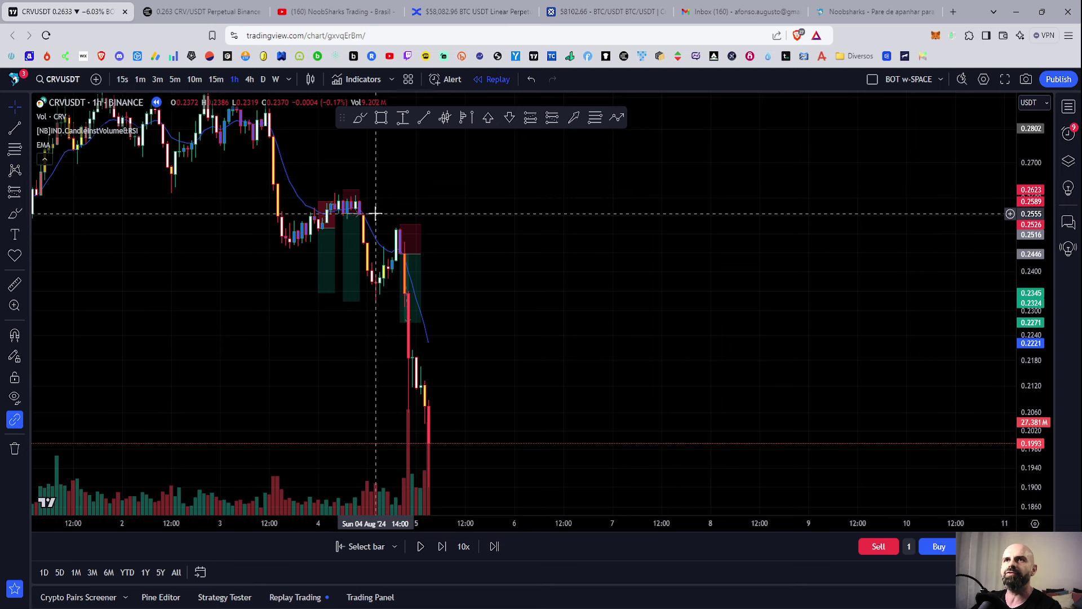
left_click(376, 214, "shift")
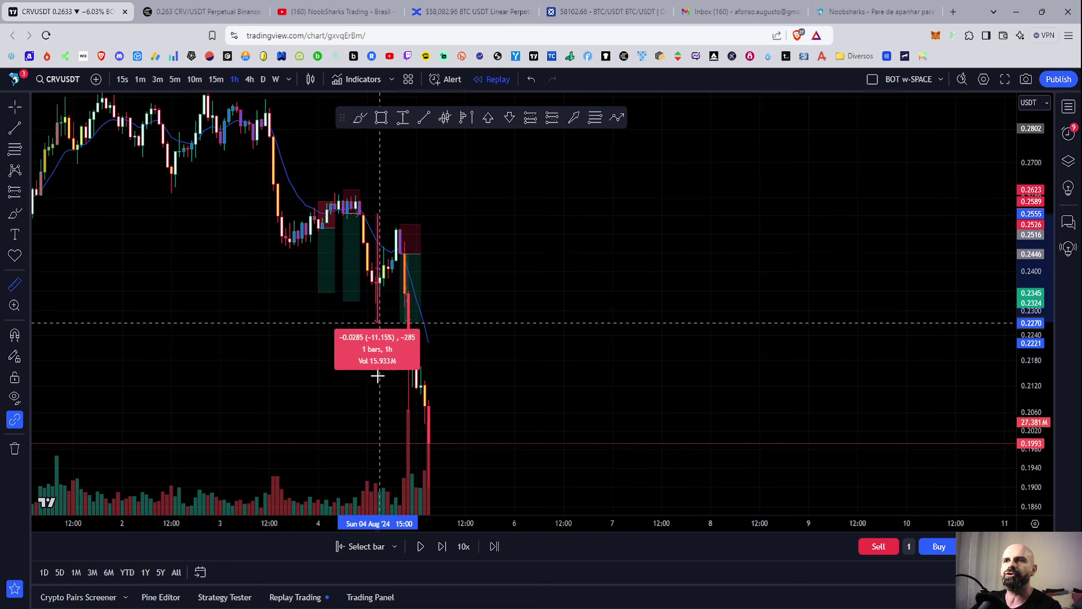
left_click(364, 483)
left_click(631, 375)
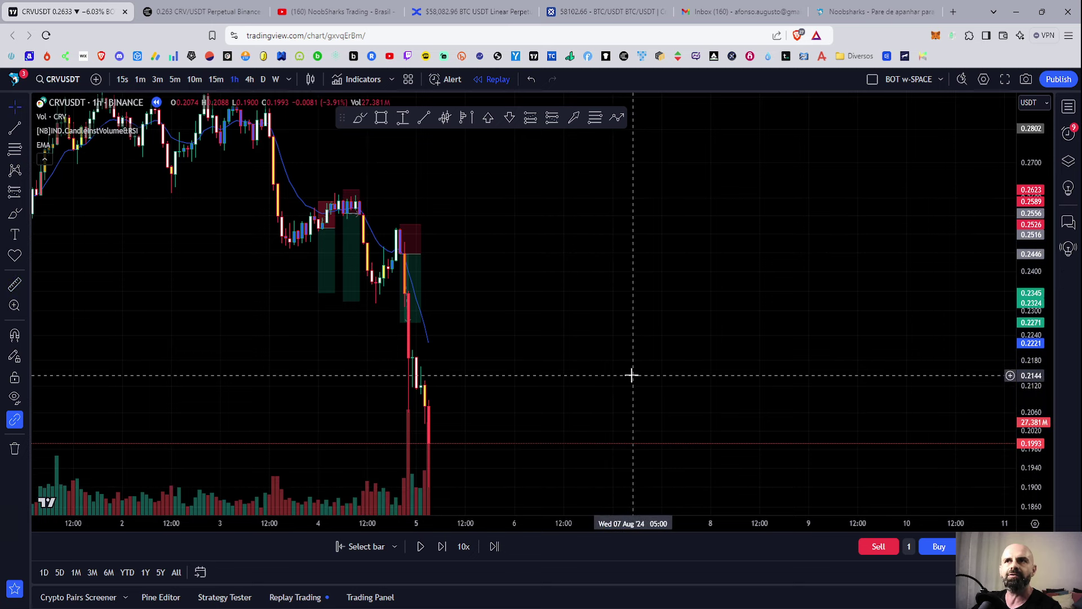
left_click(471, 252, "shift")
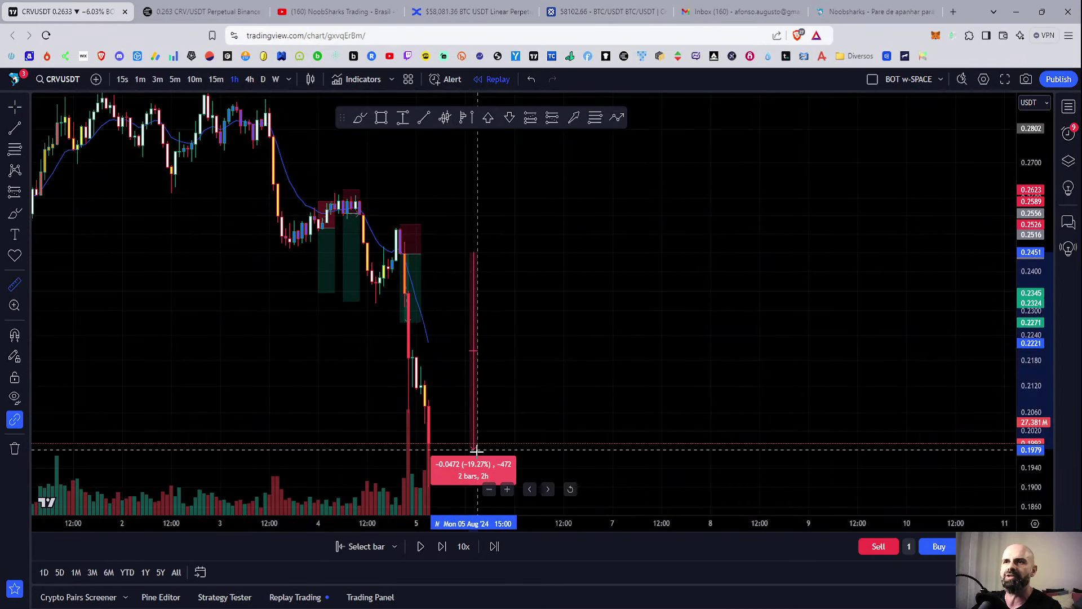
left_click(473, 479)
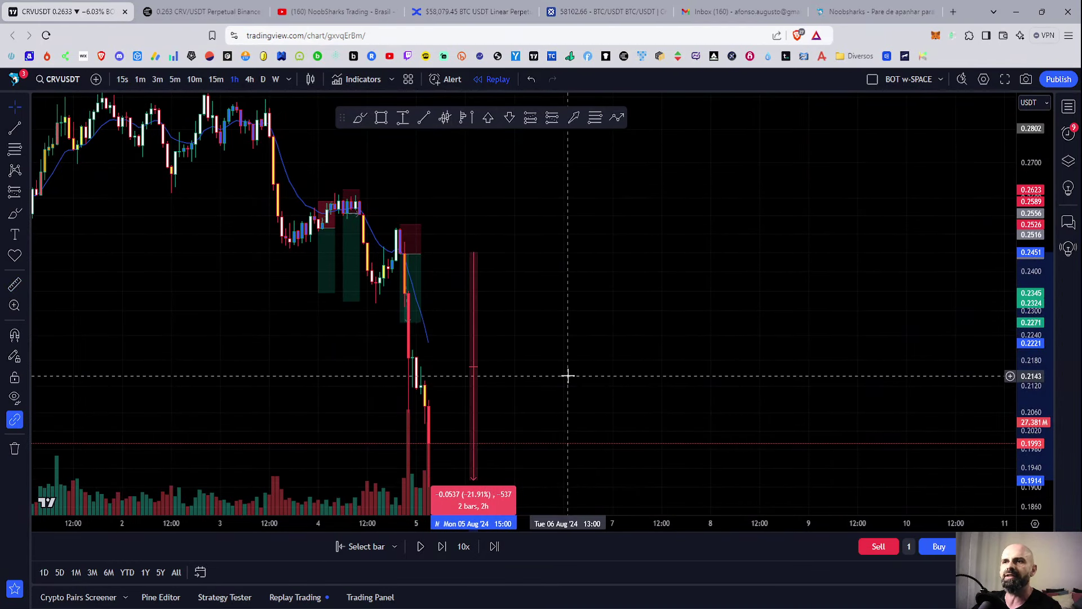
left_click(568, 374)
left_click_drag(493, 317, 458, 304)
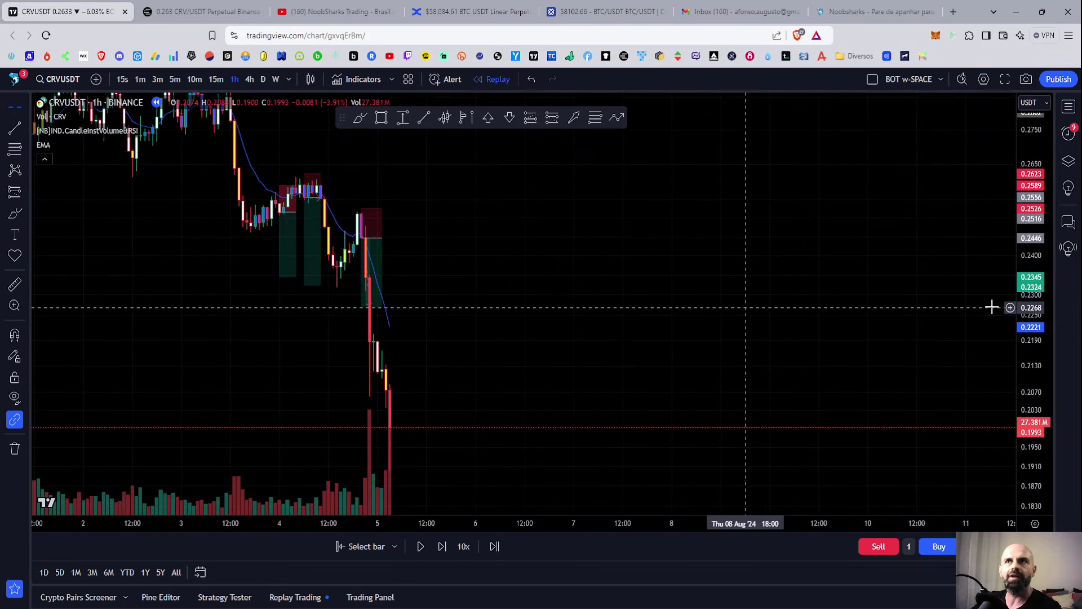
left_click_drag(1032, 230, 1000, 471)
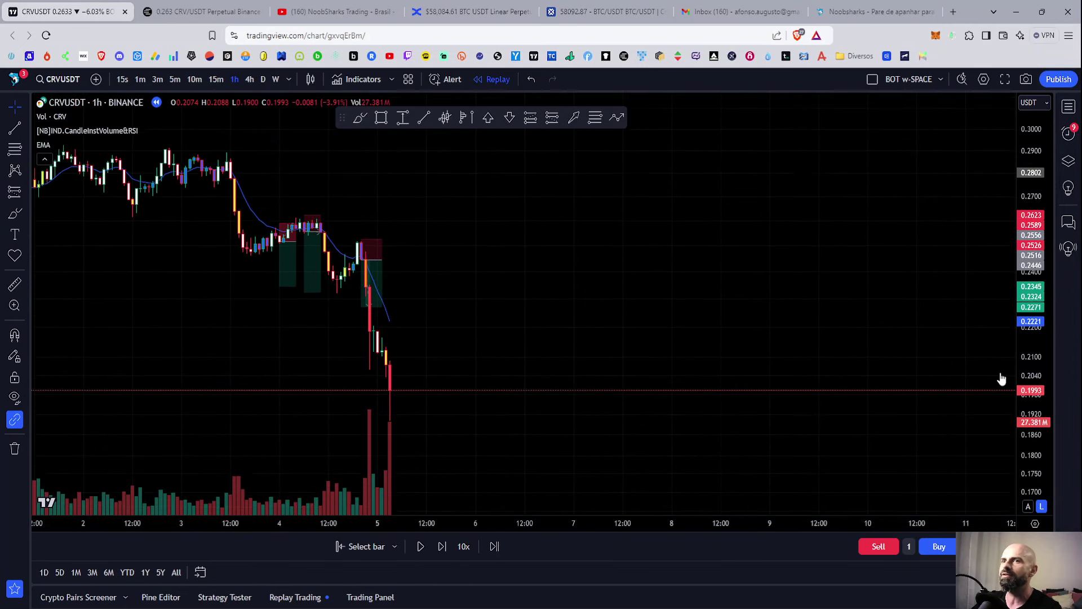
Step the replay forward nine bars as price bounces off about 0.18, then review the earlier trade.
left_click(441, 546)
left_click(441, 546)
left_click(441, 546)
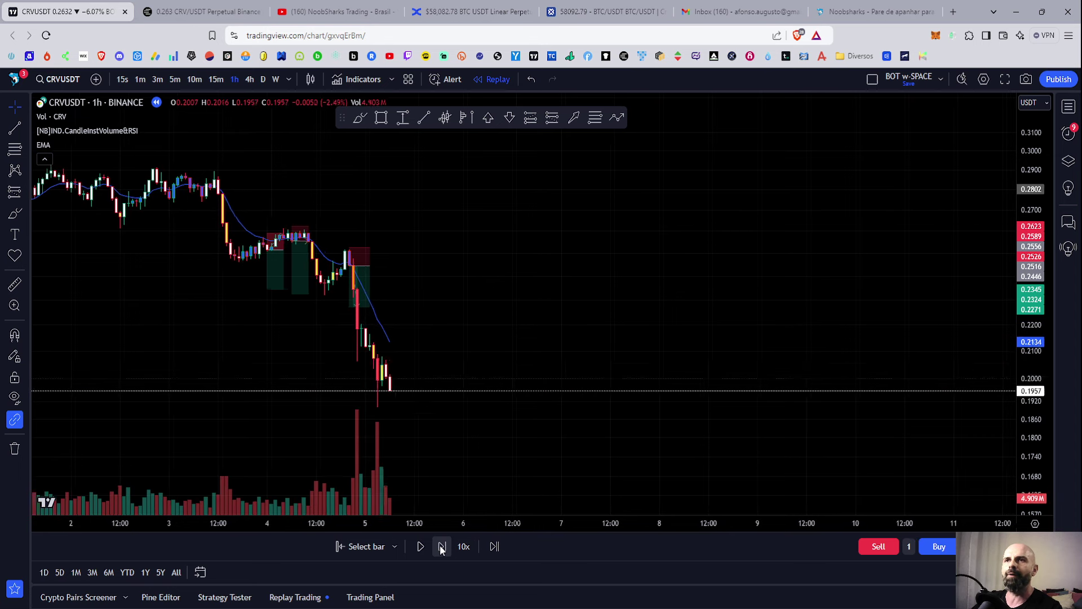
left_click(442, 546)
left_click(441, 546)
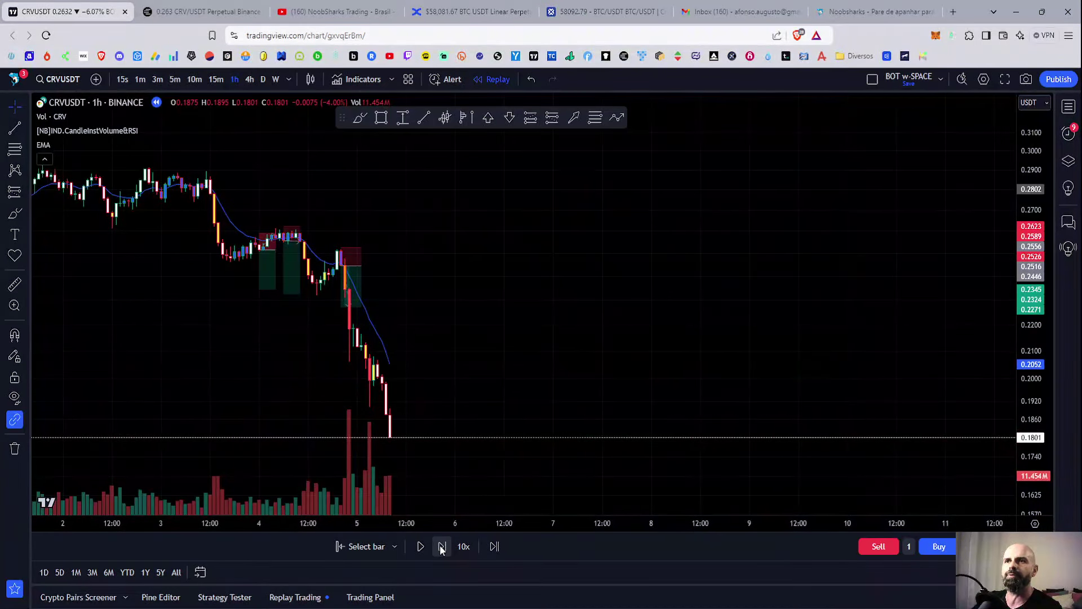
left_click(441, 546)
left_click(441, 546)
left_click(441, 547)
left_click(442, 546)
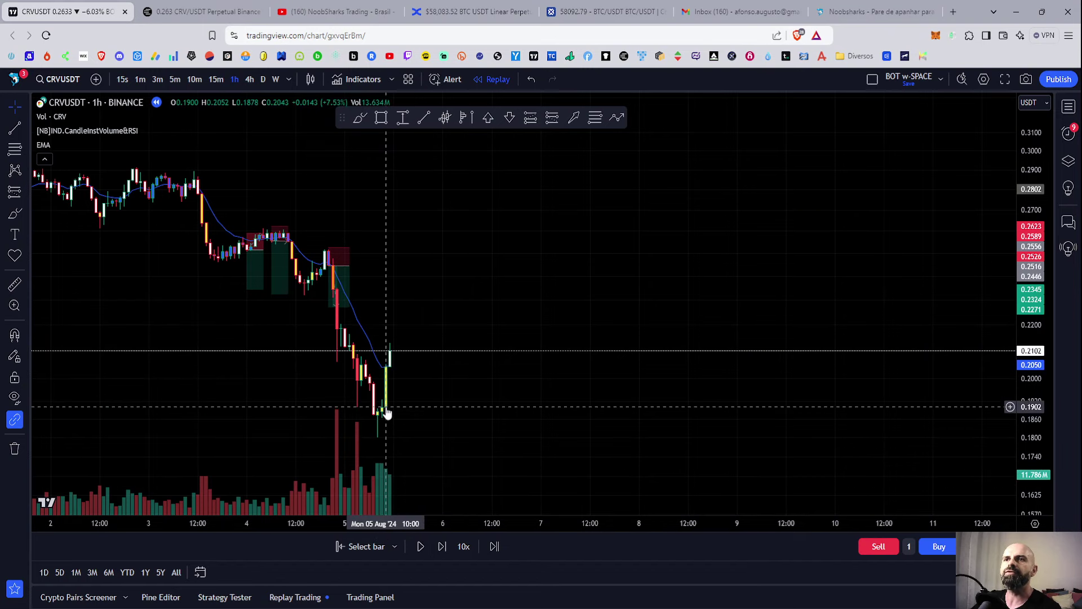
left_click_drag(410, 391, 435, 380)
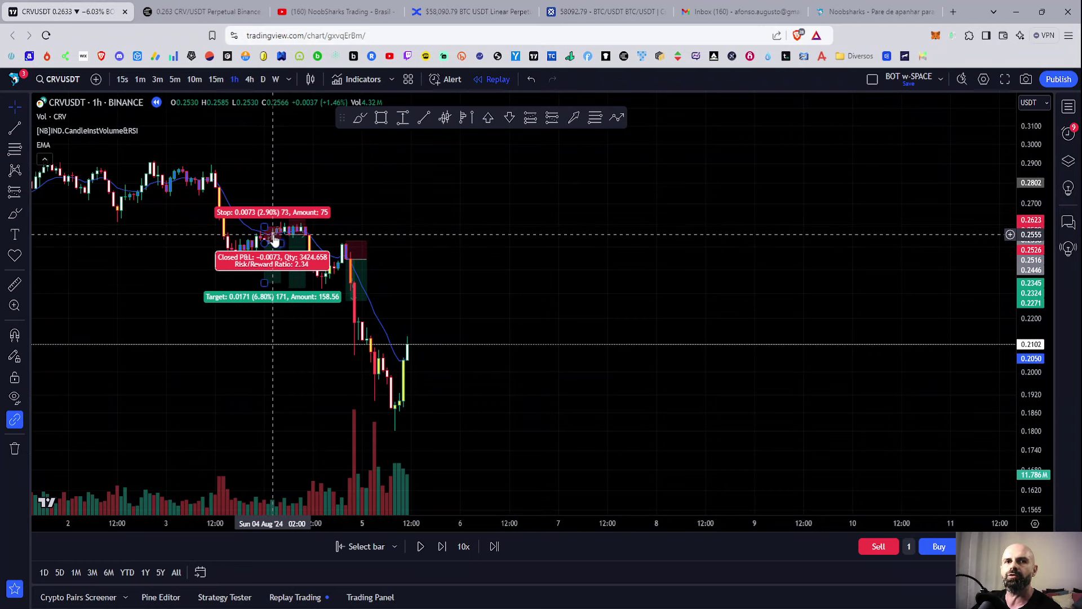
left_click_drag(275, 240, 343, 262)
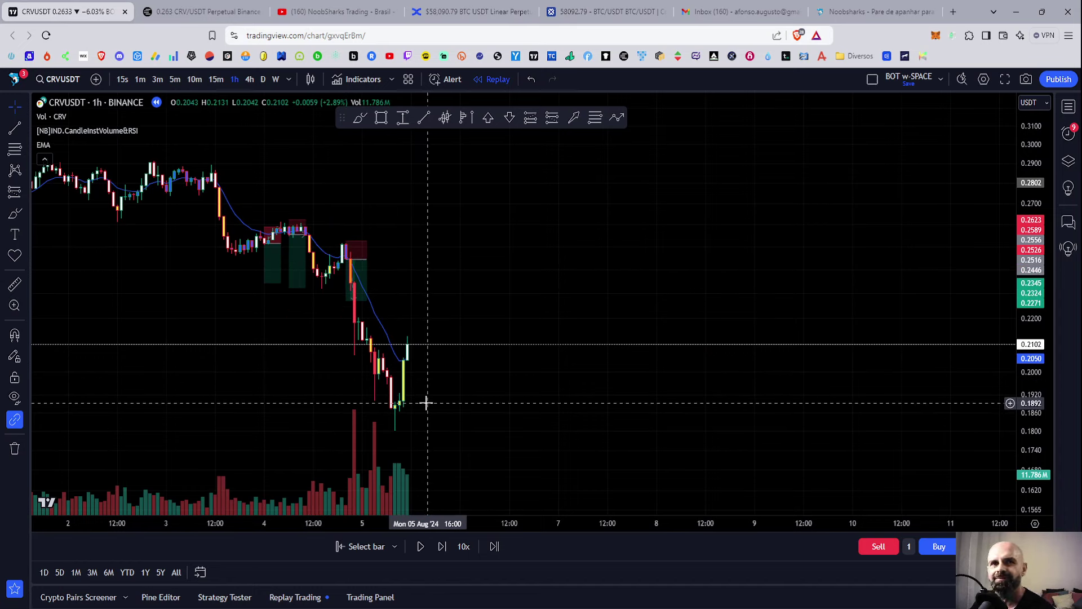
Advance seven more bars until the latest candle closes at 0.2057, then select the Short Position tool.
left_click(442, 546)
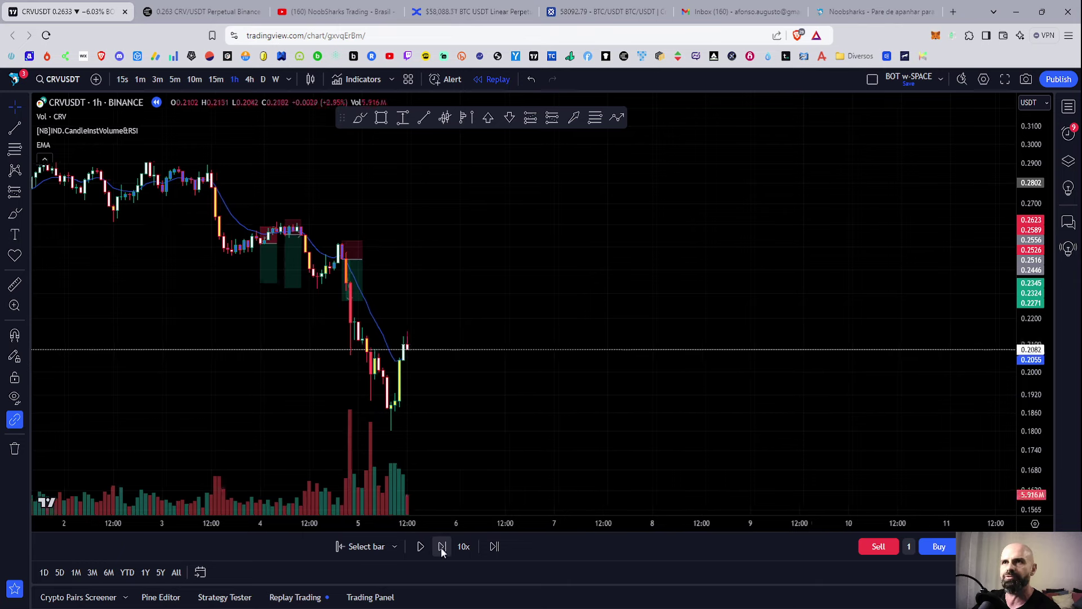
left_click(442, 547)
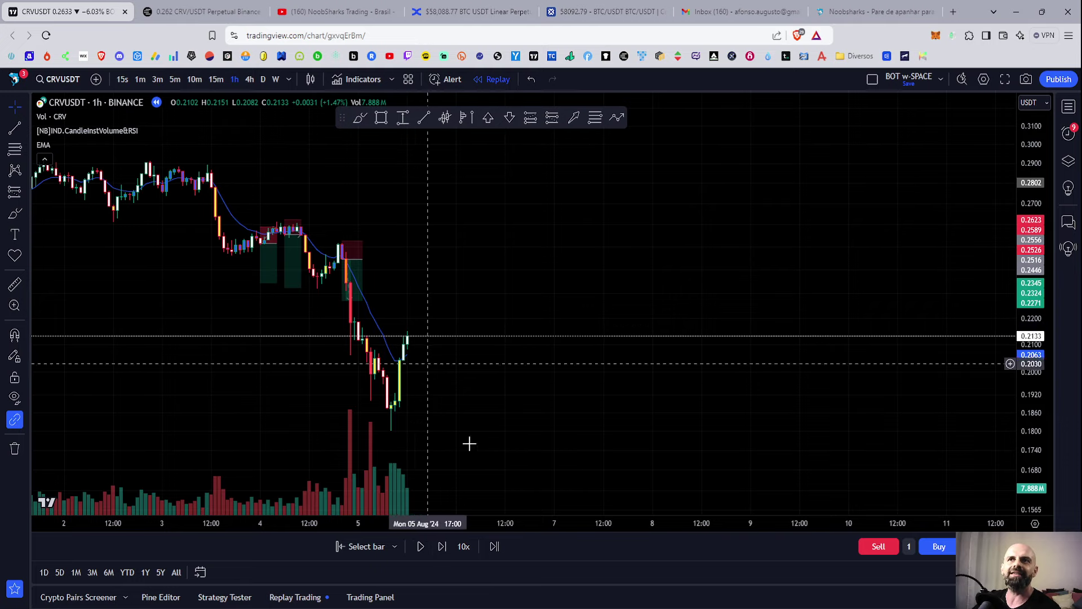
left_click(442, 546)
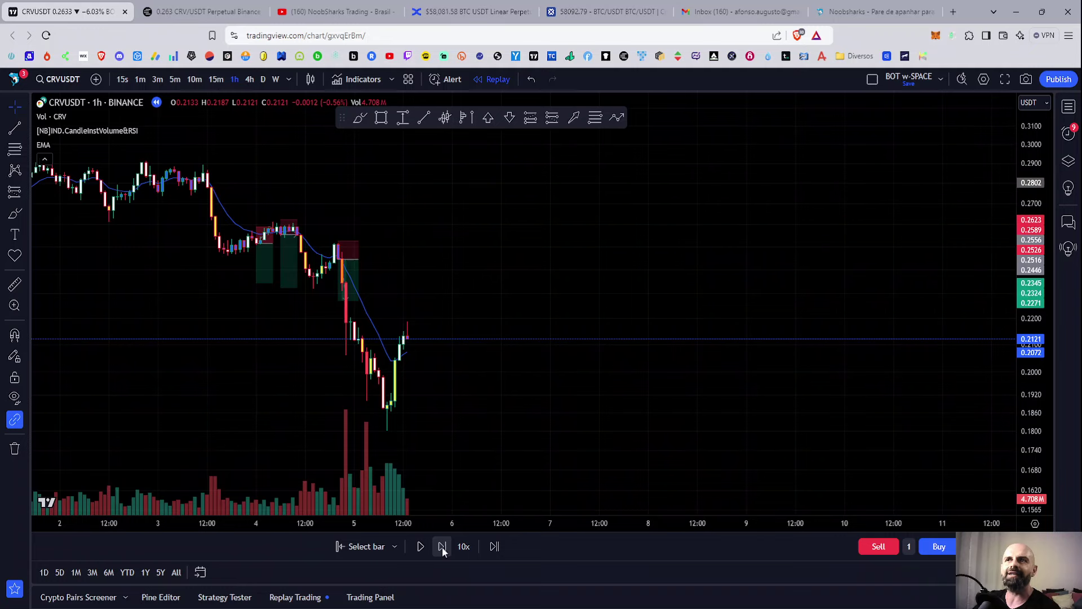
left_click(441, 546)
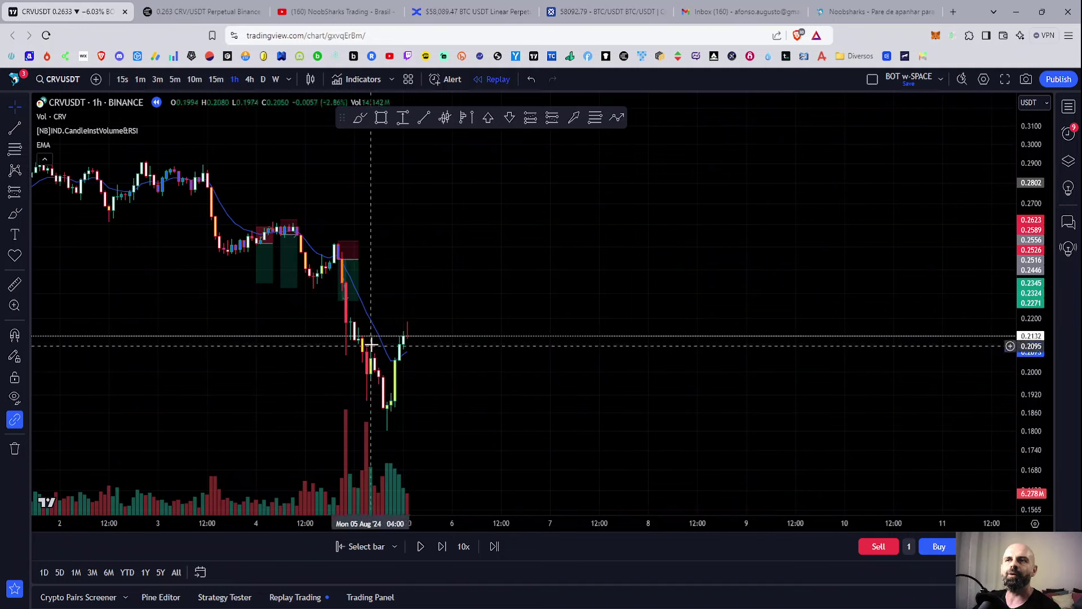
left_click(442, 546)
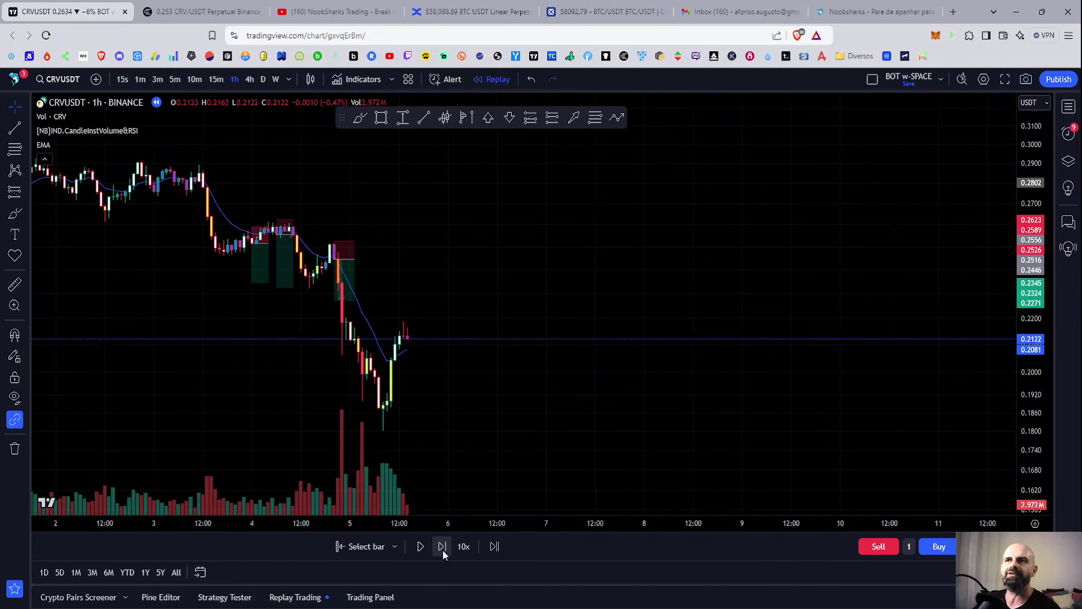
left_click(442, 546)
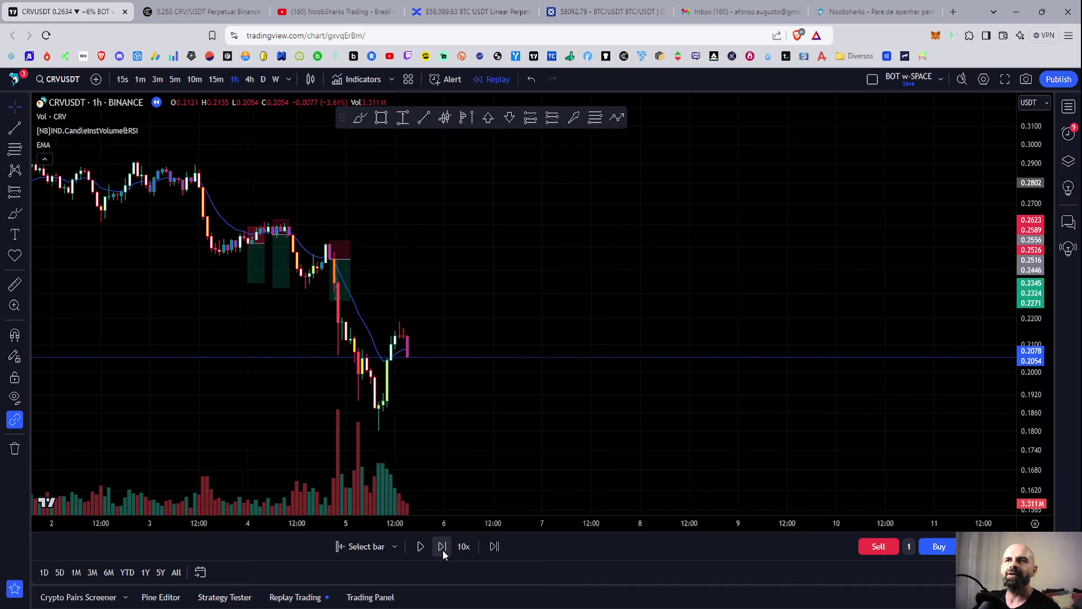
left_click(442, 549)
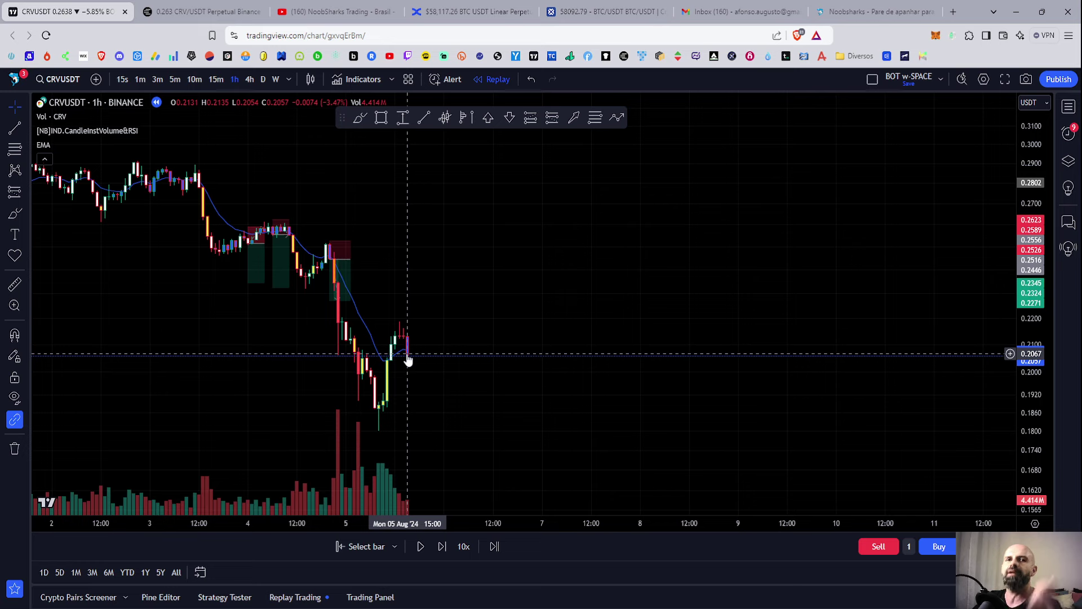
left_click(548, 123)
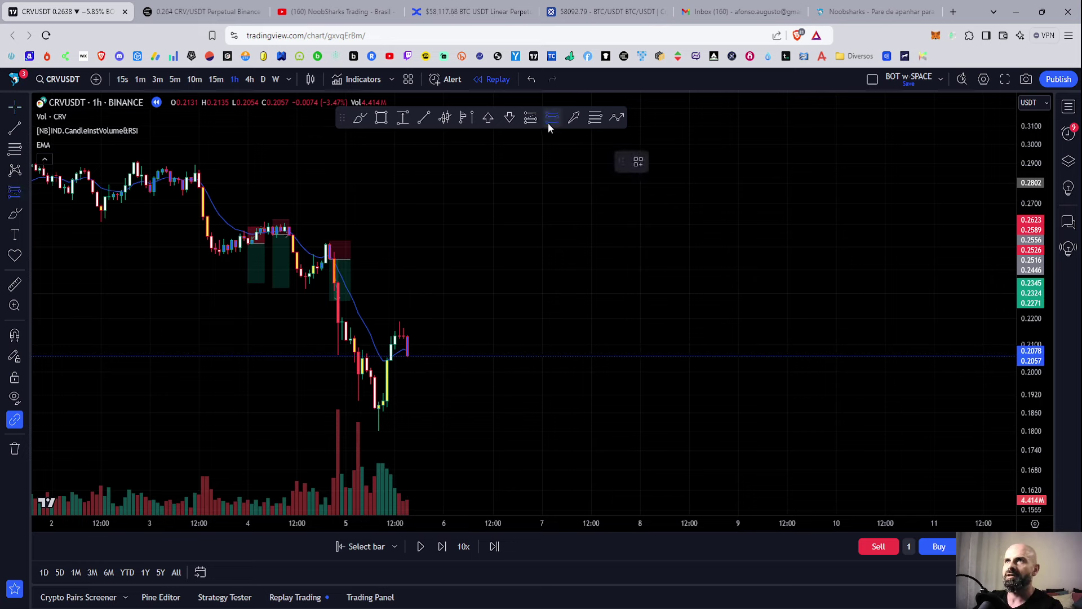
Place a short near 0.2060 with stop 0.2201 and target 0.1916 (R/R 1.02), narrowing its width.
left_click(407, 356)
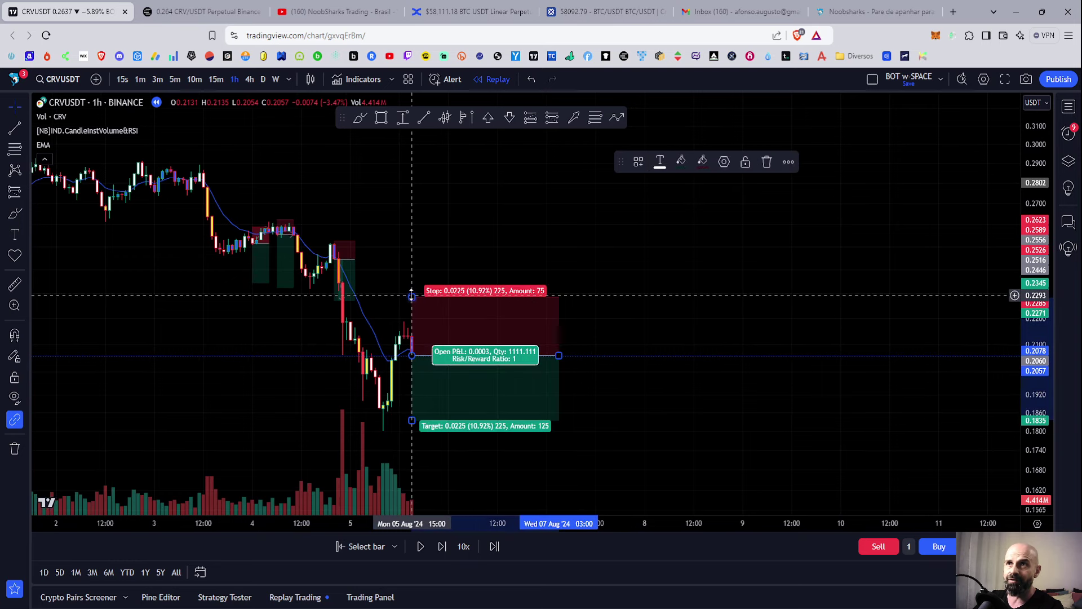
left_click_drag(408, 292, 408, 318)
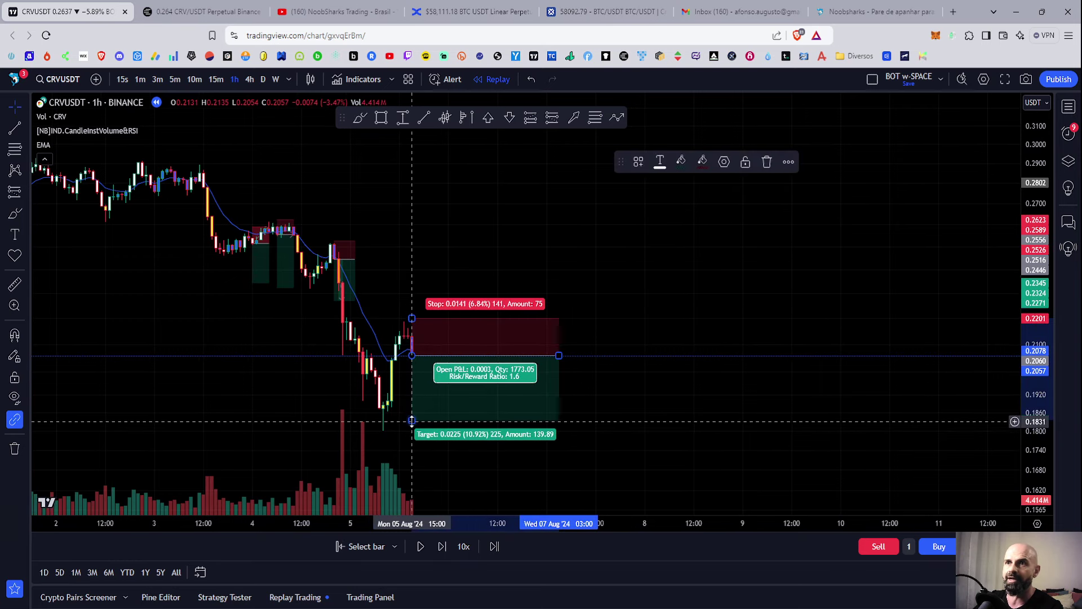
left_click_drag(412, 421, 411, 396)
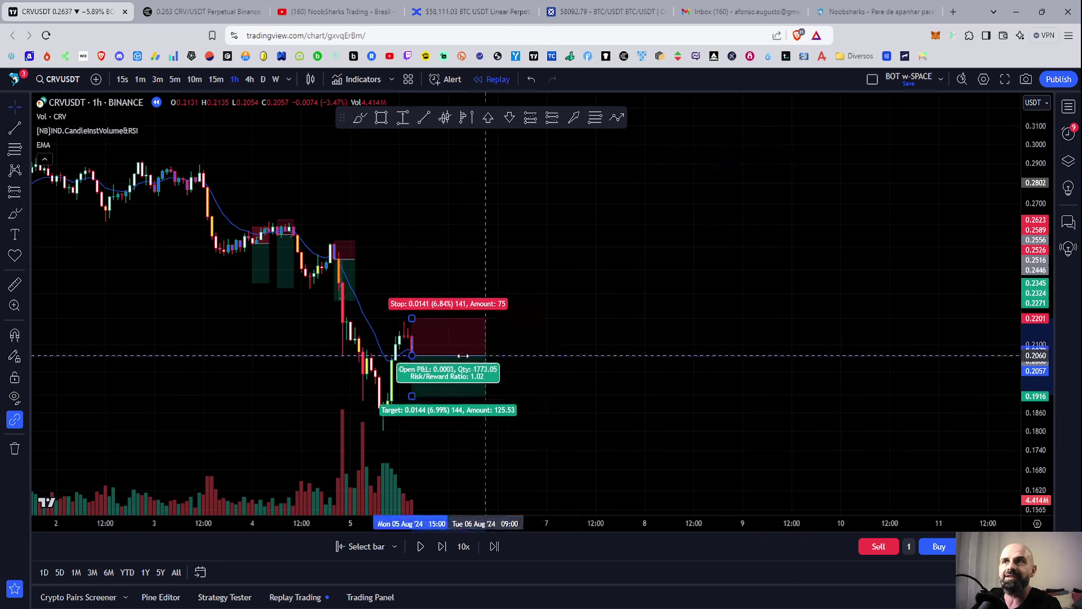
left_click_drag(558, 354, 432, 355)
Step the replay forward three bars and check the short position's open P&L.
left_click(506, 395)
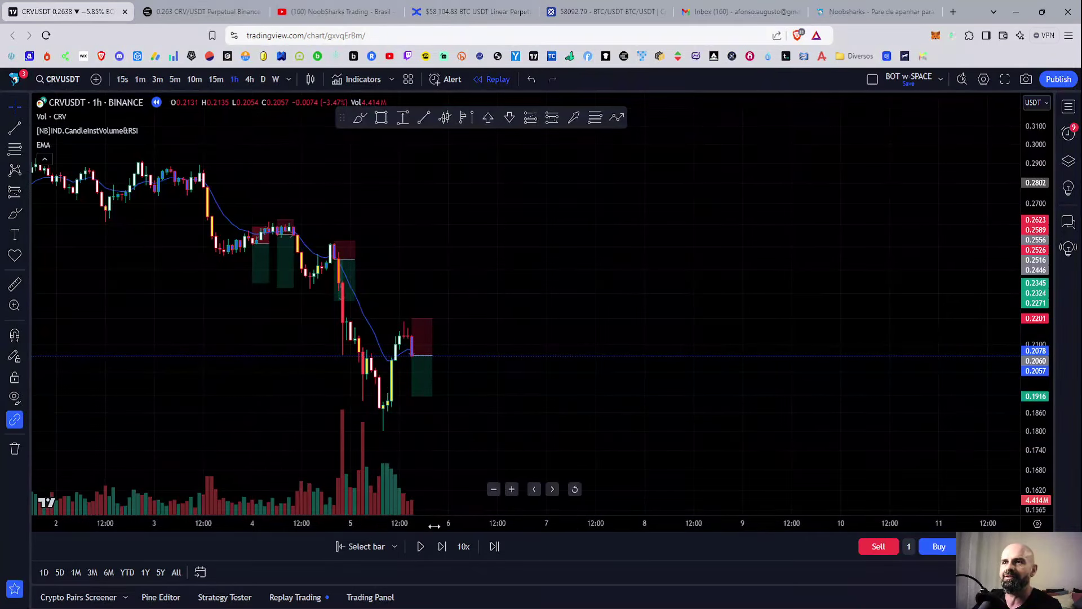
left_click(440, 547)
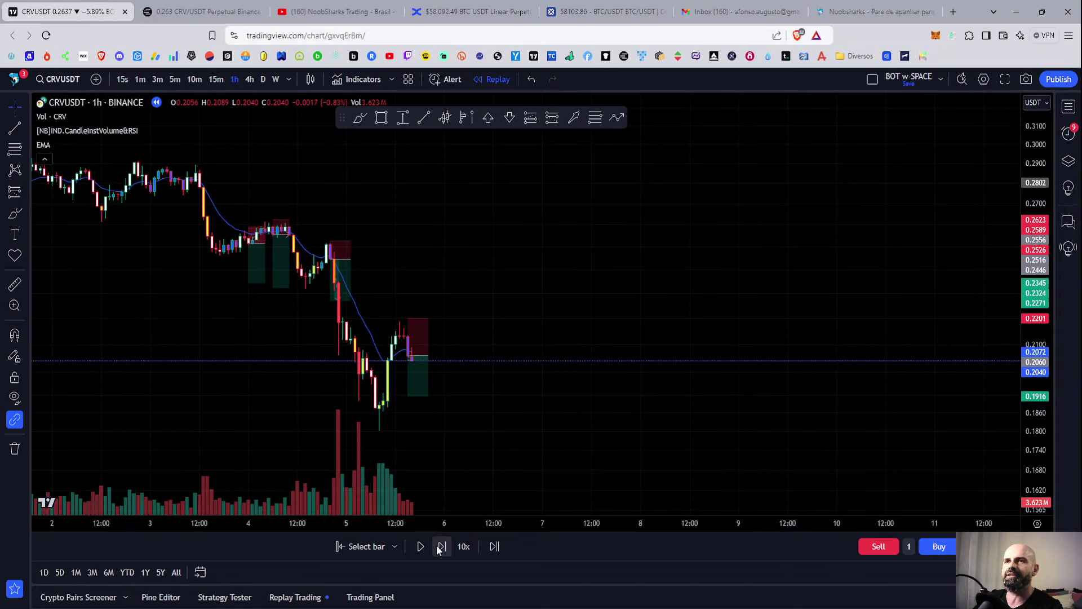
left_click(440, 546)
left_click(440, 546)
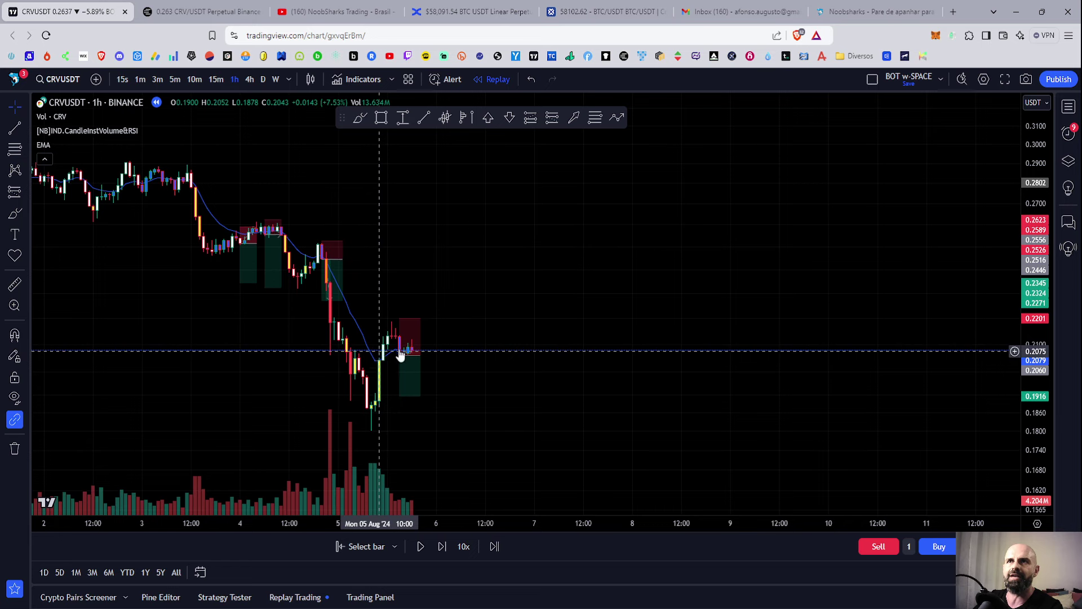
left_click(413, 360)
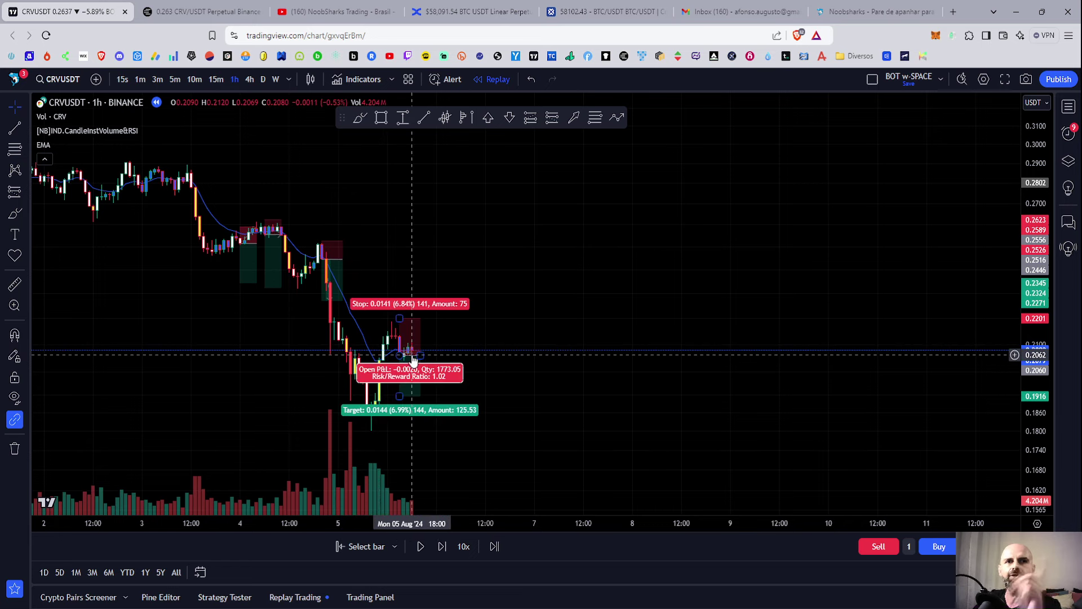
Advance five more bars as price breaks the 0.2201 stop, then brush a downward curve toward 0.20.
left_click(442, 546)
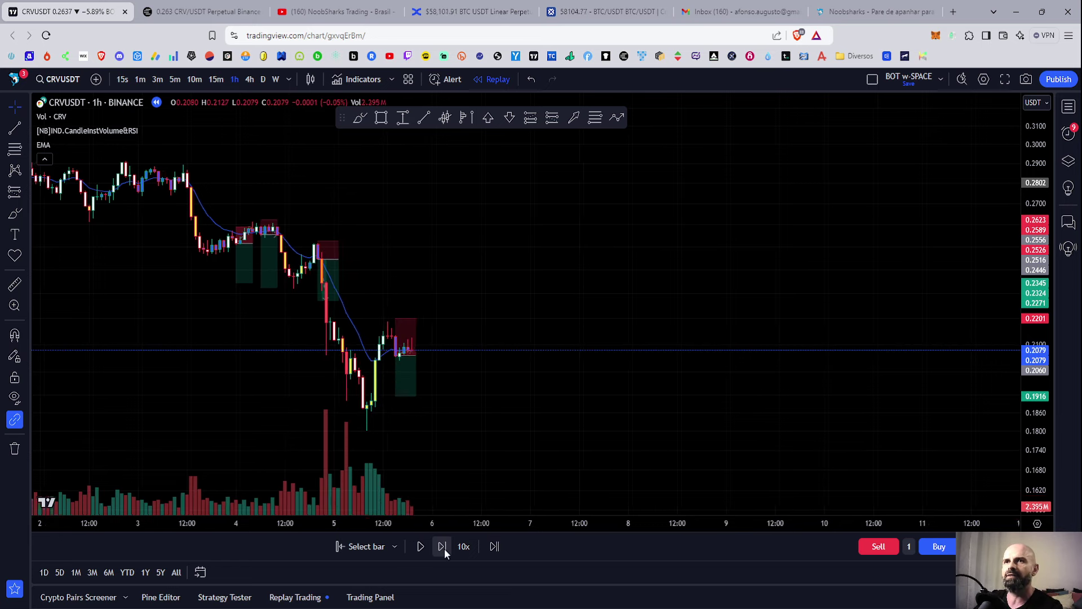
left_click(443, 547)
left_click(443, 547)
left_click(443, 546)
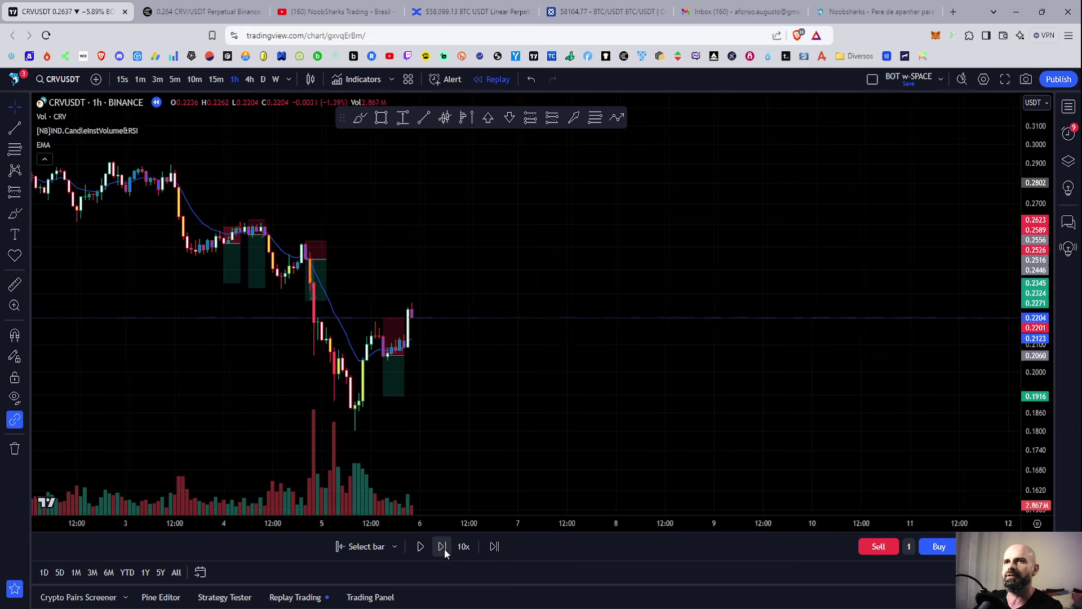
left_click(443, 547)
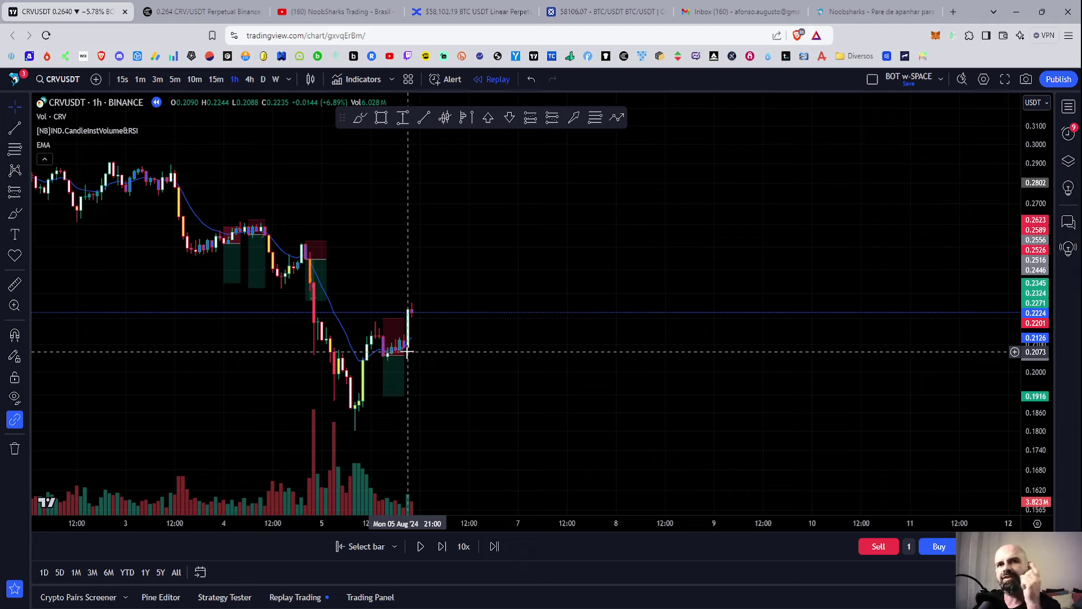
left_click(360, 121)
mouse_move(209, 148)
left_mouse_down()
mouse_move(483, 363)
mouse_move(461, 359)
left_mouse_up()
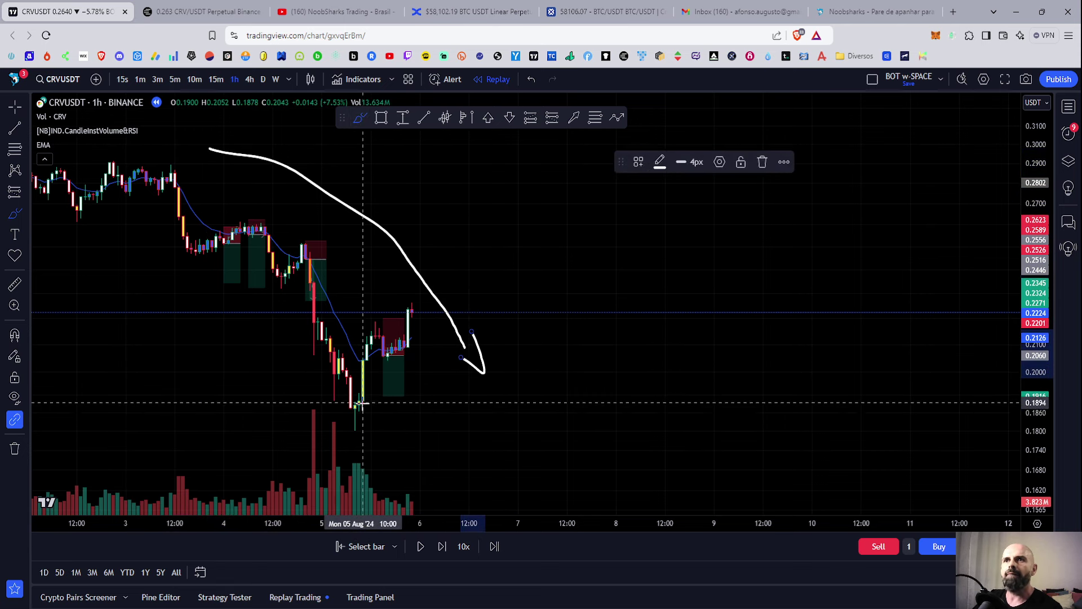
Brush a rising path and a looping arrow sketch, then undo all the freehand strokes.
mouse_move(365, 408)
left_mouse_down()
mouse_move(501, 151)
mouse_move(510, 157)
left_mouse_up()
mouse_move(405, 381)
left_mouse_down()
mouse_move(482, 345)
mouse_move(515, 379)
mouse_move(538, 363)
left_mouse_up()
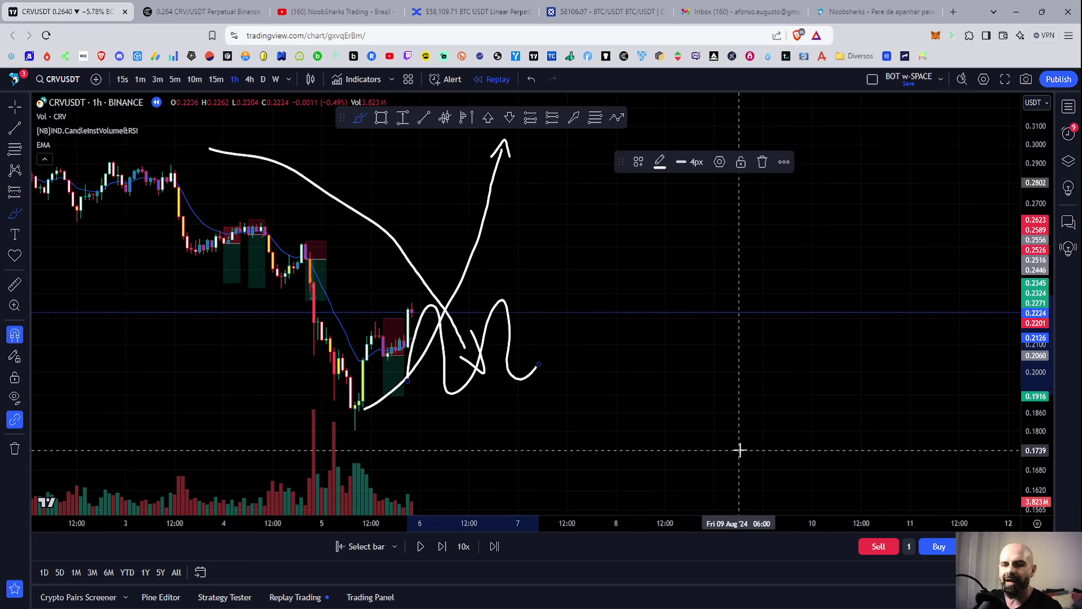
key("ctrl+z")
key("ctrl+z")
key("ctrl+z")
key("ctrl+z")
key("ctrl+z")
key("ctrl+z")
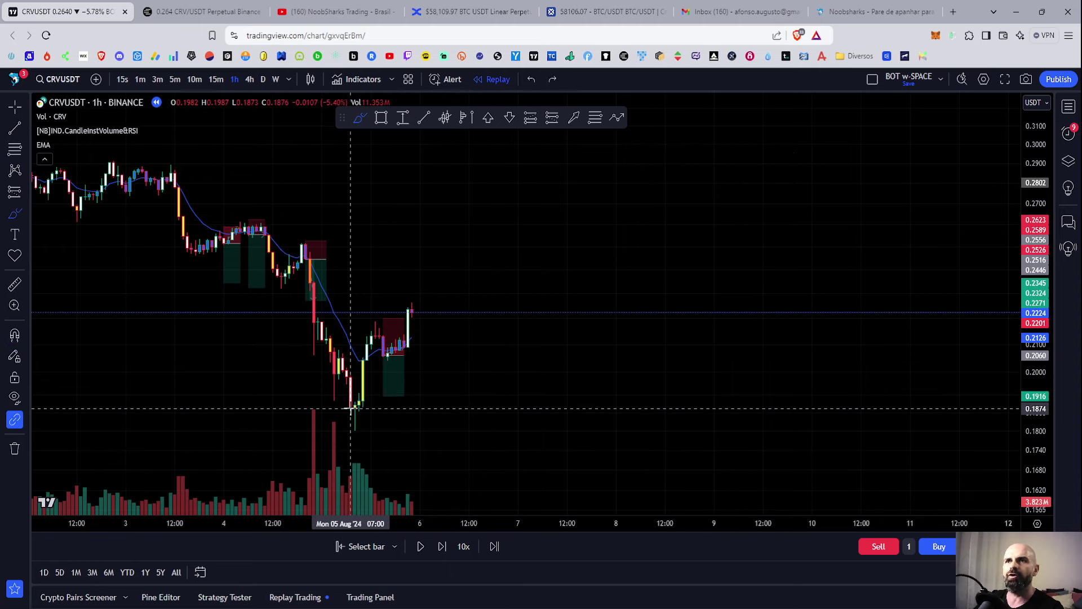
Draw a rectangle around the bounce from about 0.2241 down to 0.1870 with a saved blue style.
left_click(381, 117)
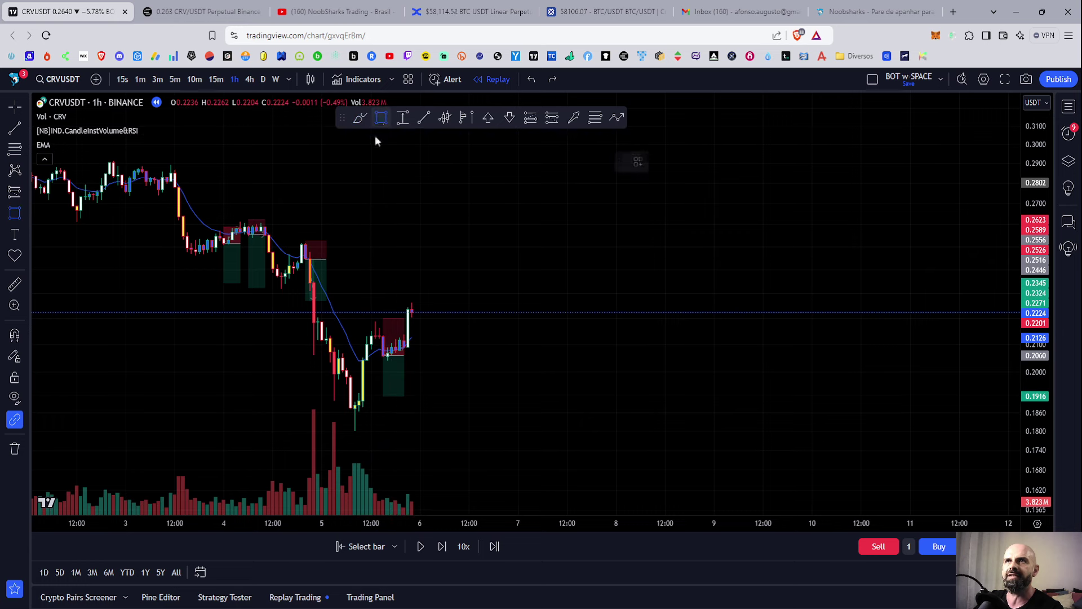
left_click(359, 308)
left_click(506, 395)
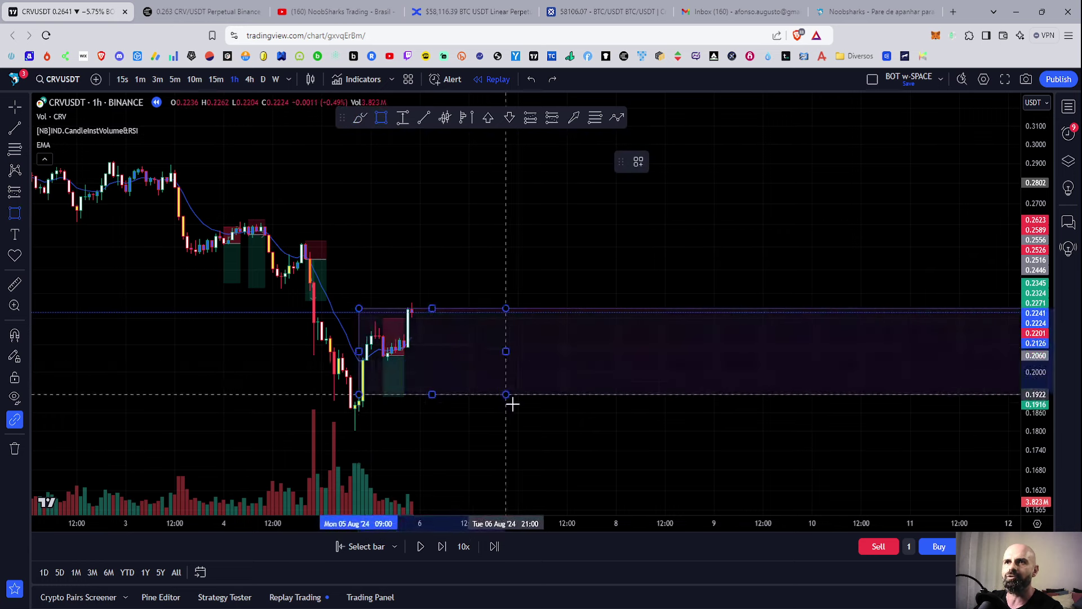
left_click(518, 410)
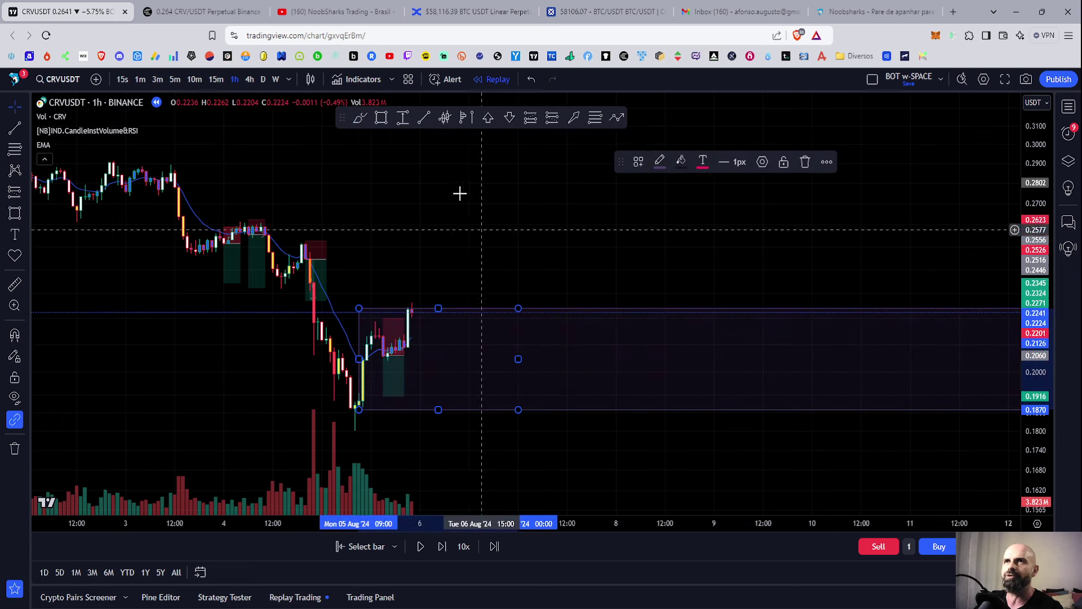
left_click(639, 161)
left_click(680, 231)
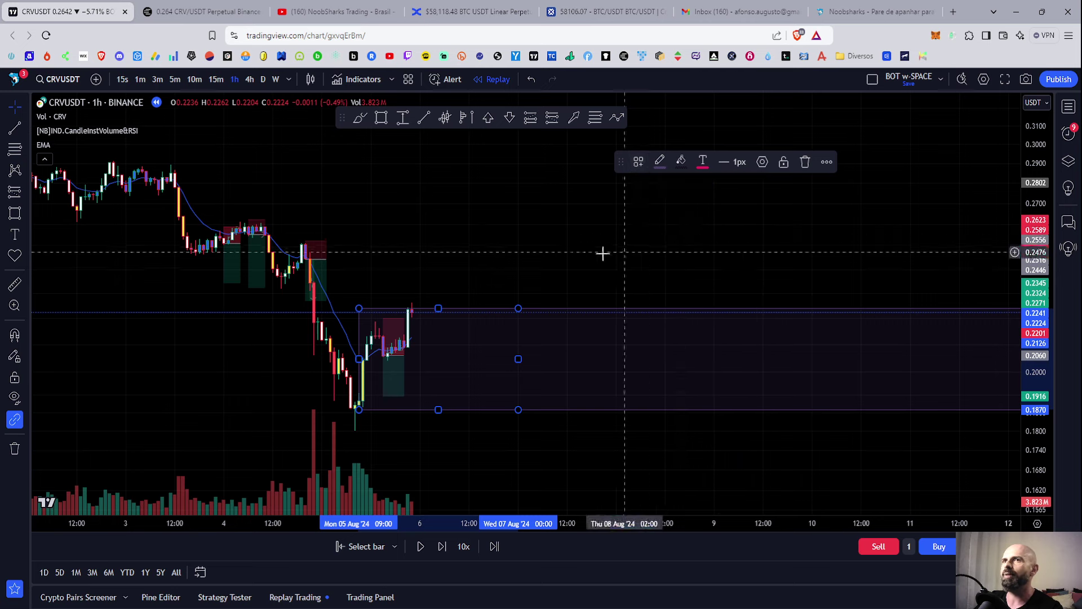
left_click(602, 253)
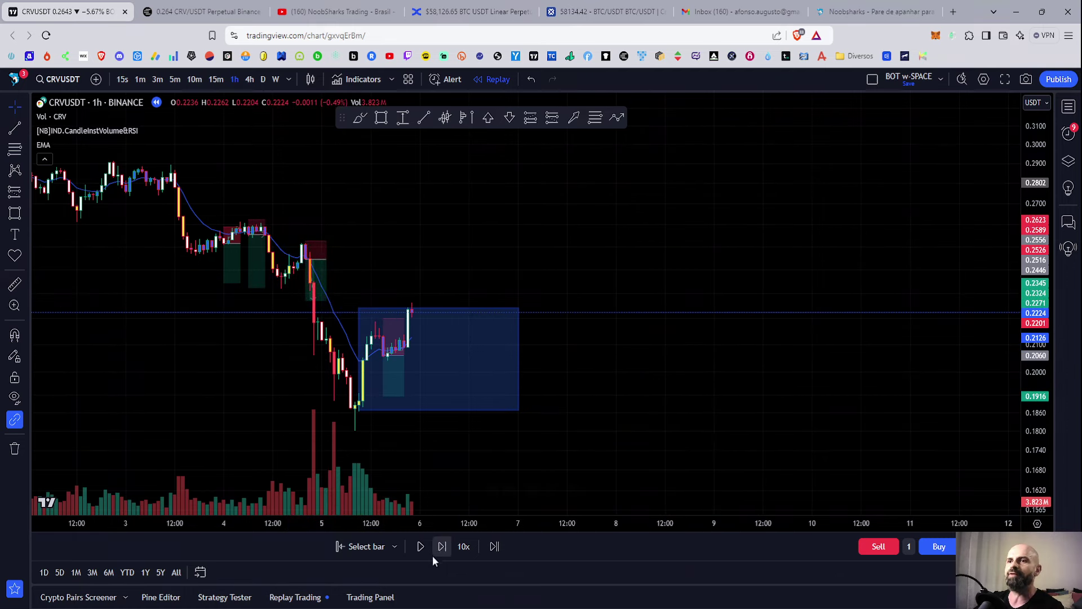
Step the replay forward twenty hourly bars through the spike near 0.25 to a 0.2282 close.
left_click(444, 547)
left_click(444, 547)
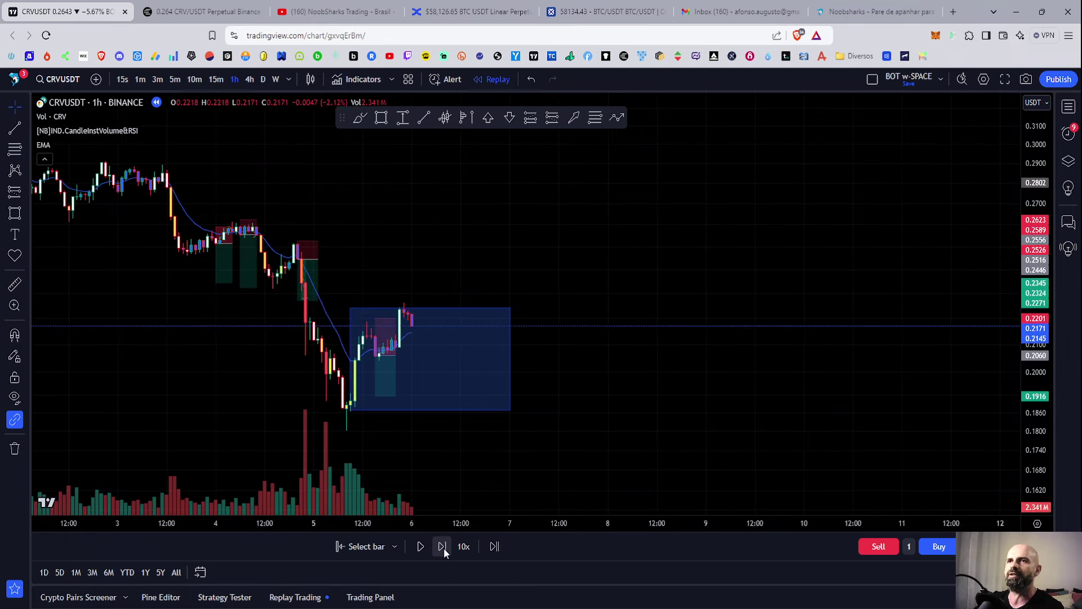
left_click(444, 546)
left_click(444, 546)
left_click(444, 546)
left_click(444, 547)
left_click(445, 546)
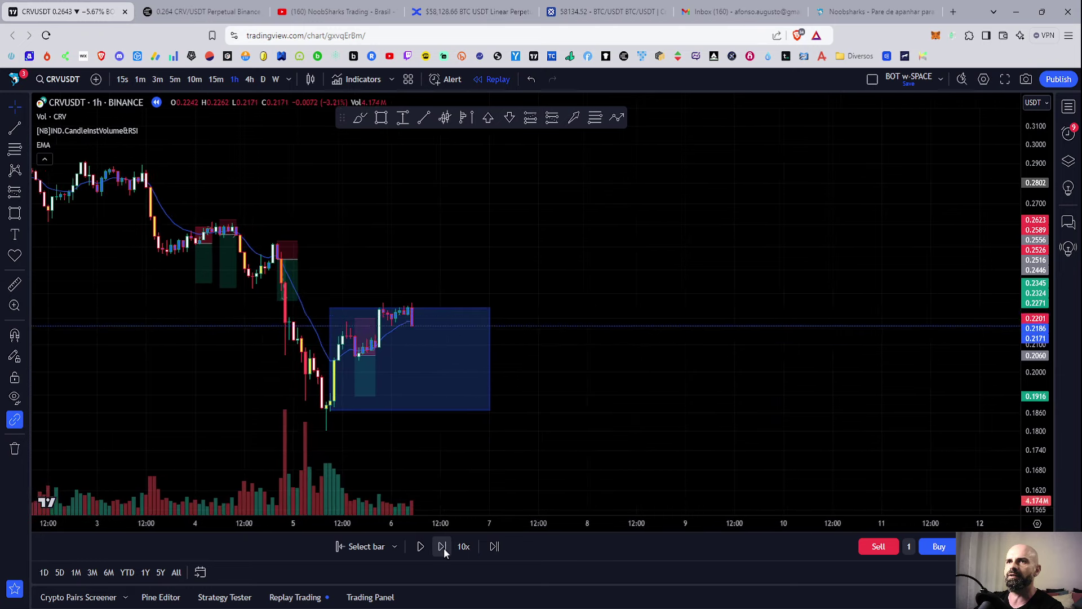
left_click(444, 546)
left_click(444, 547)
left_click(444, 547)
left_click(444, 547)
left_click(444, 546)
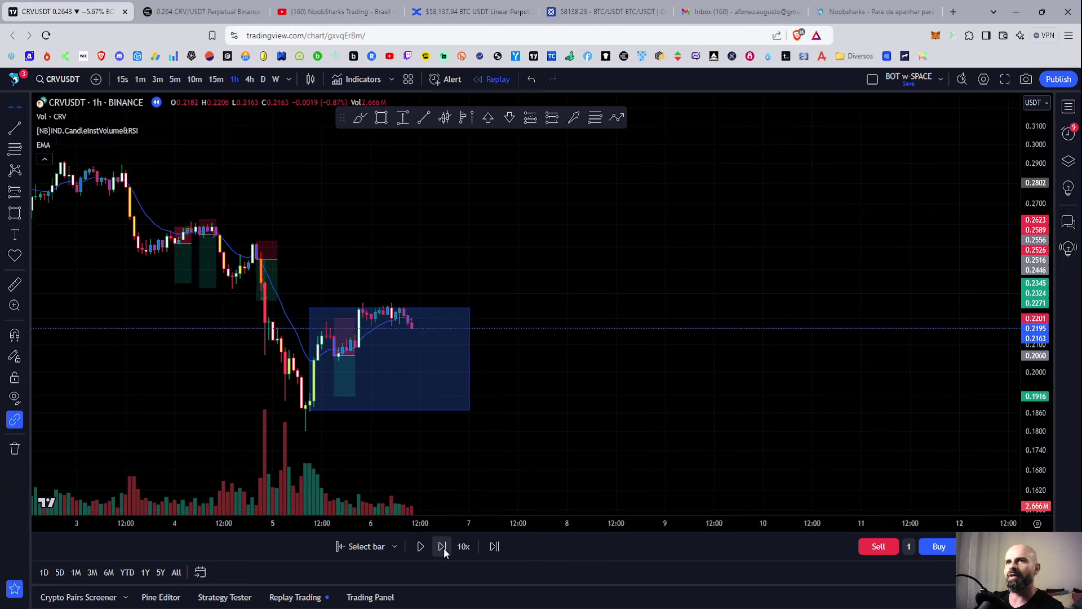
left_click(444, 546)
left_click(444, 546)
left_click(444, 547)
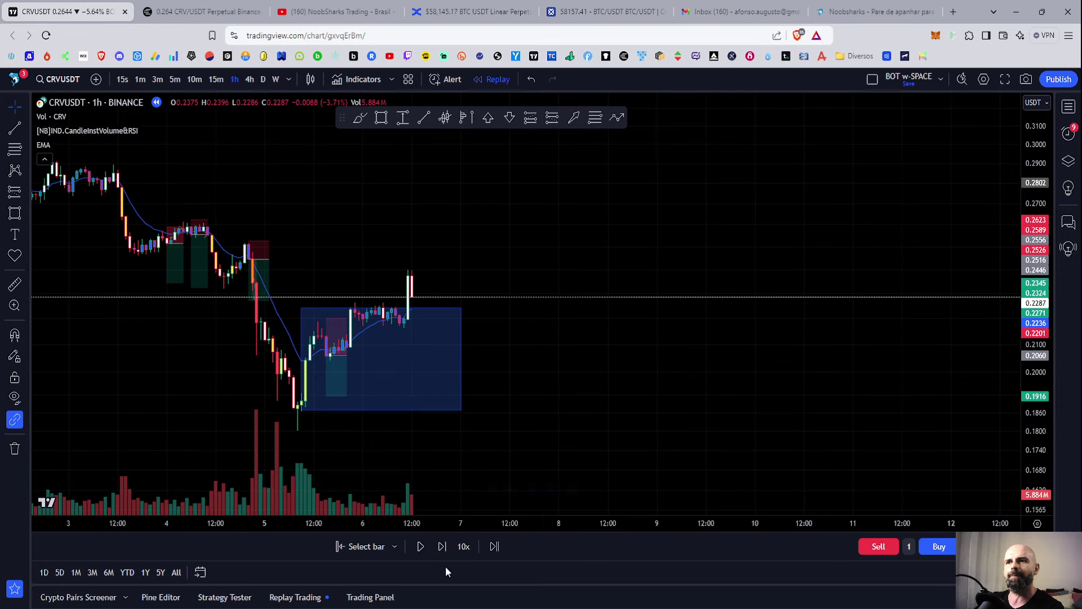
left_click(442, 547)
left_click(441, 547)
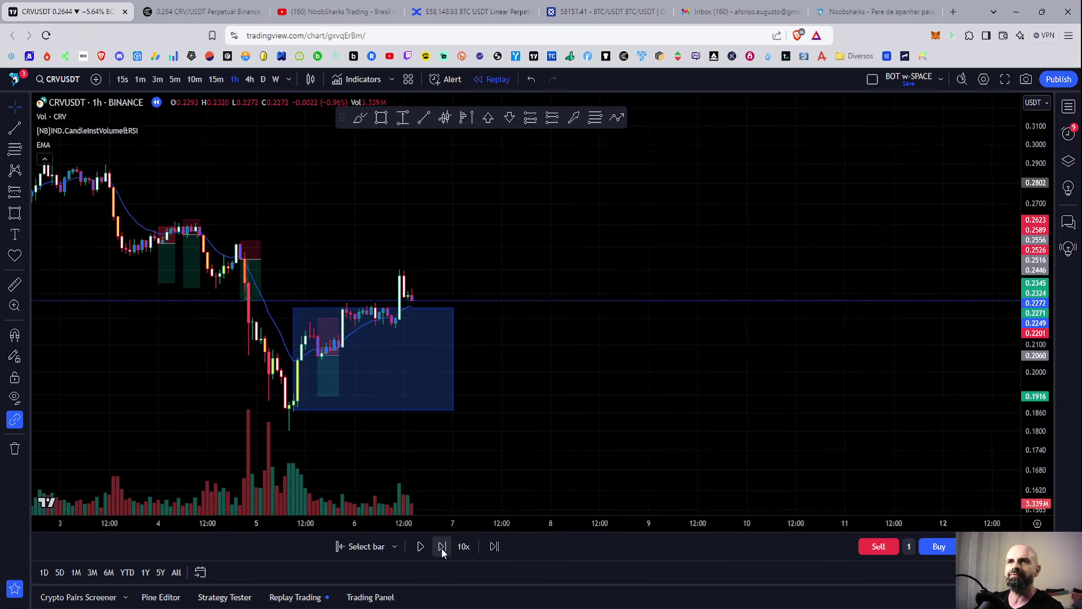
left_click(441, 547)
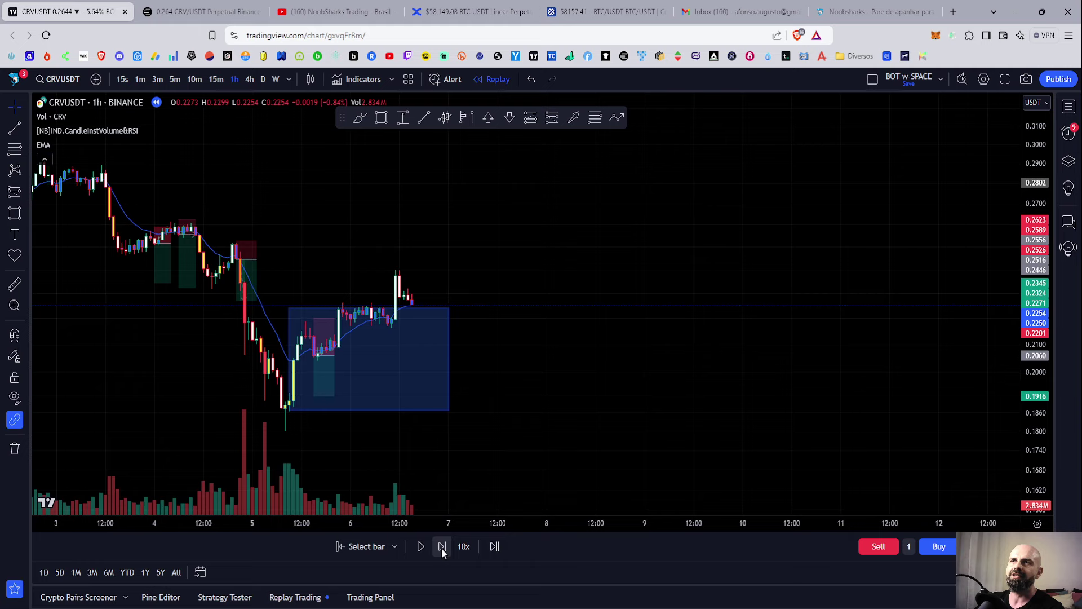
left_click(441, 547)
left_click(442, 547)
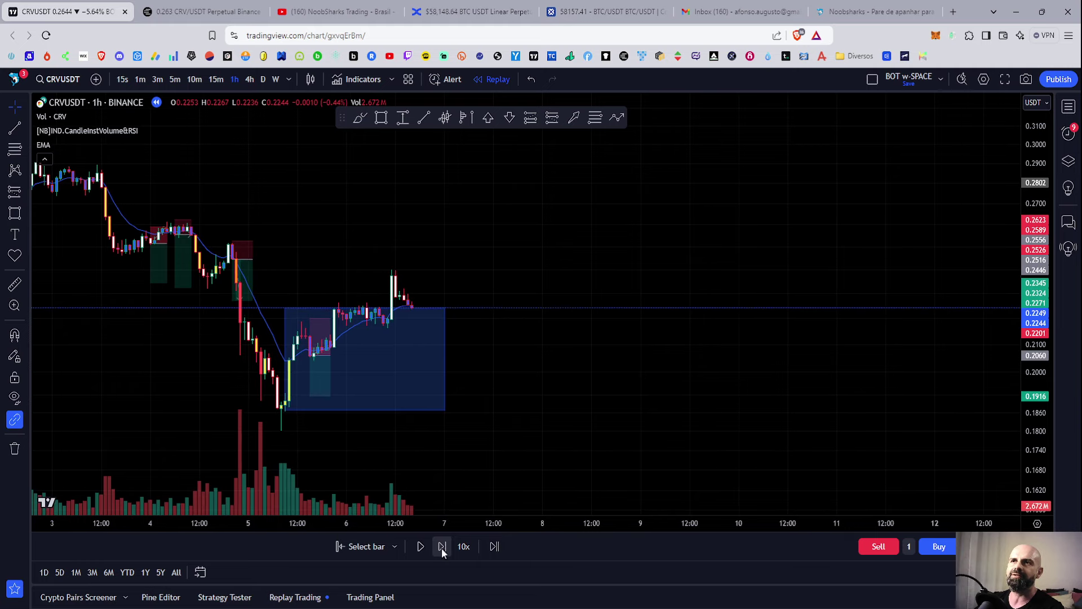
left_click(441, 546)
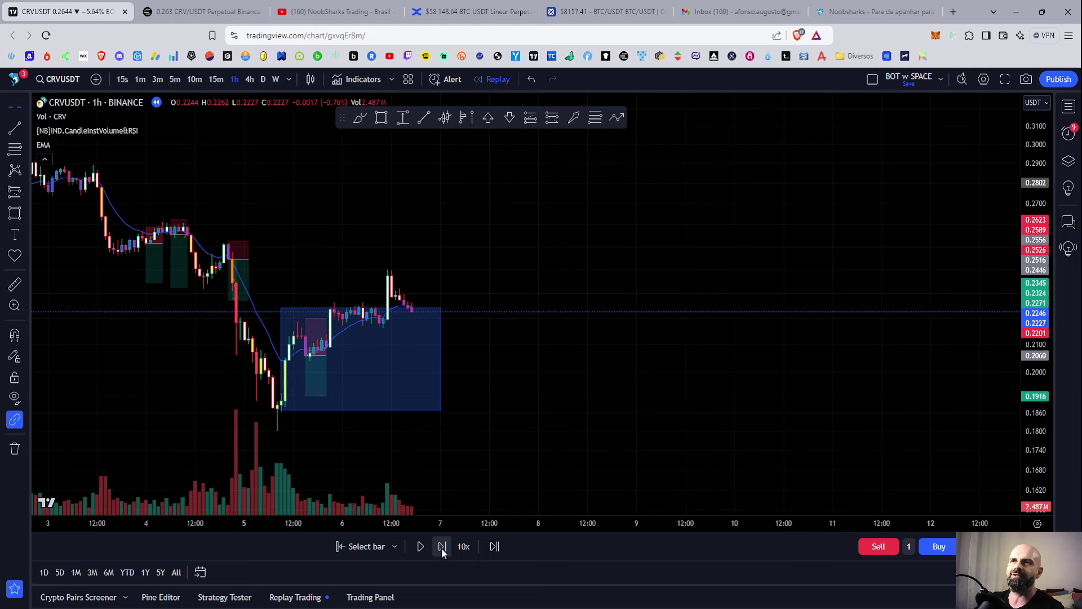
left_click(441, 547)
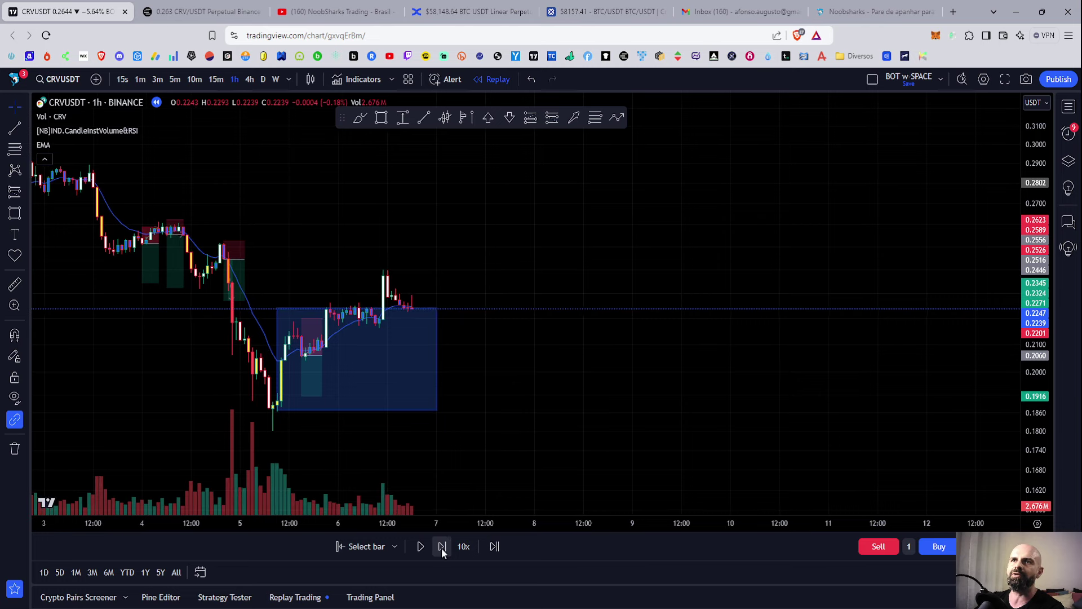
left_click(442, 547)
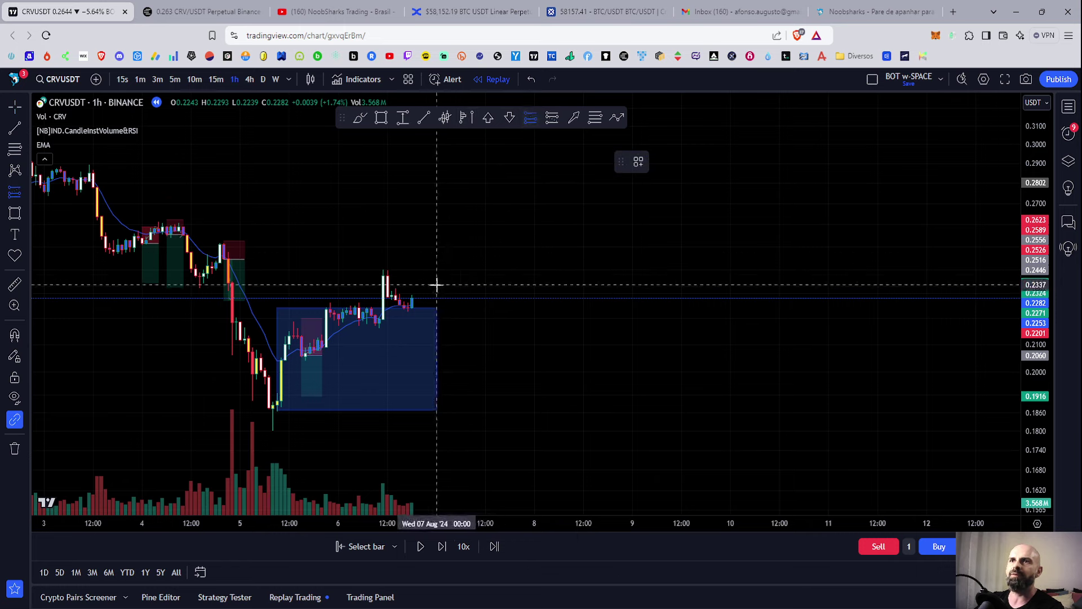
Place a long at 0.2283 with a 5.69% stop at 0.2153, shorten its box, and lower the target.
left_click(408, 298)
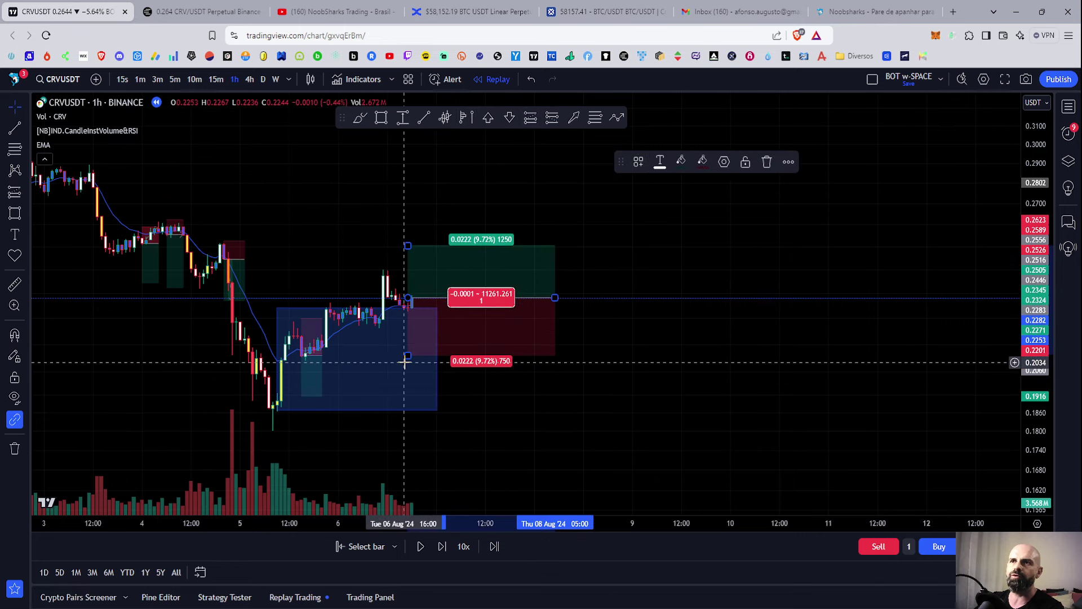
left_click_drag(408, 354, 407, 324)
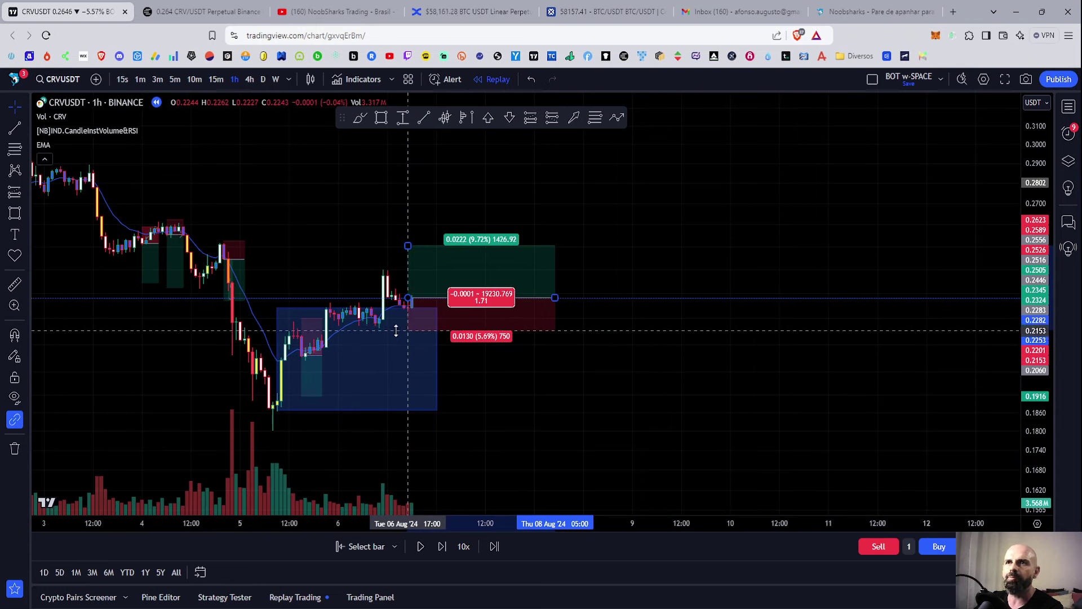
left_click_drag(403, 326, 407, 331)
left_click_drag(555, 298, 431, 298)
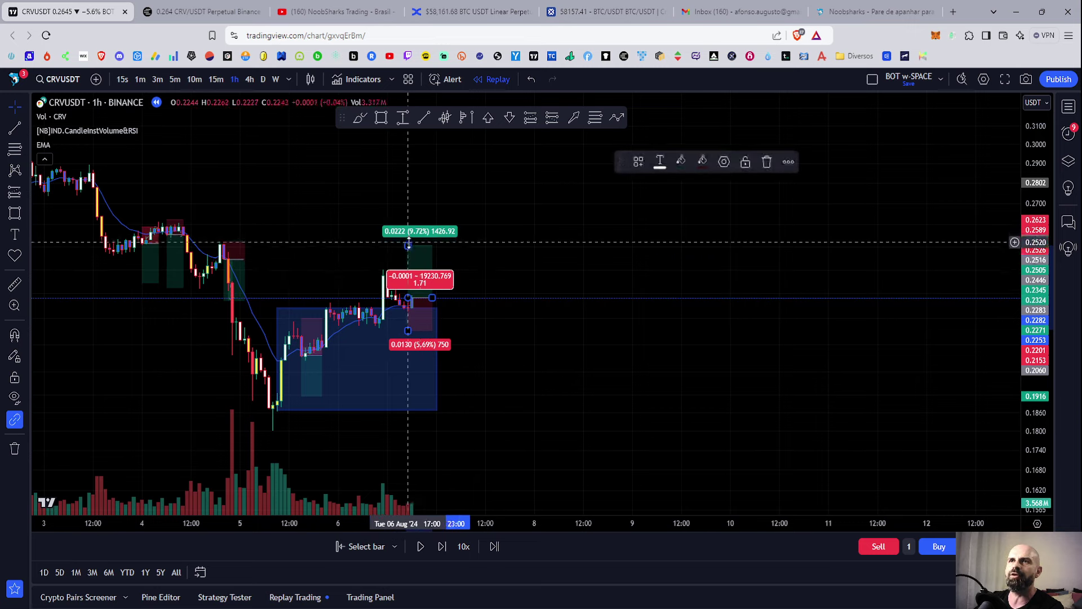
left_click_drag(408, 247, 405, 264)
left_click(519, 345)
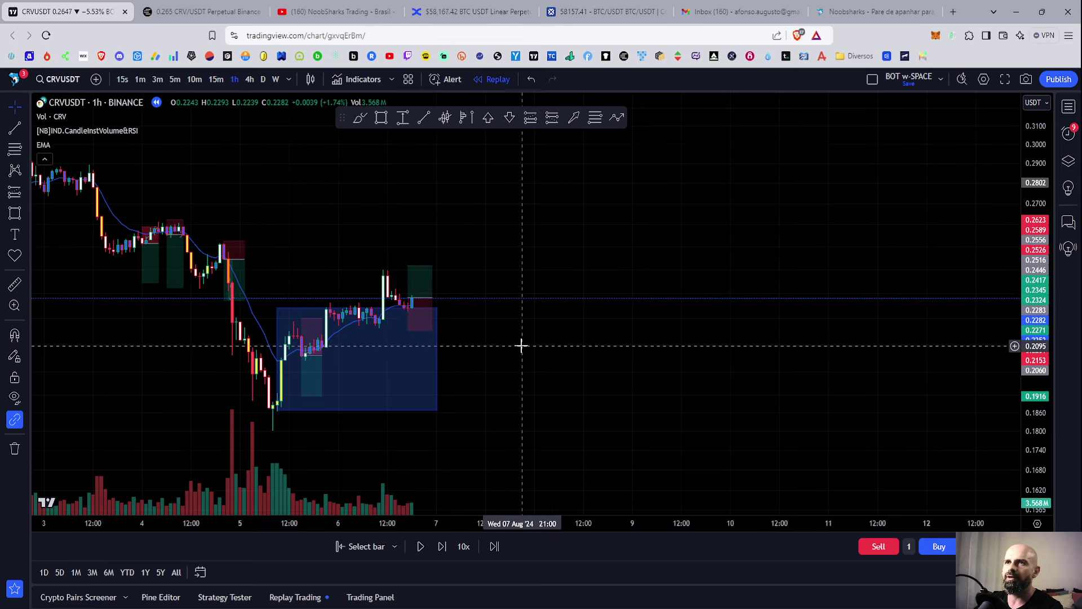
Step the replay forward eight hourly bars as price rises.
left_click(442, 546)
left_click(441, 547)
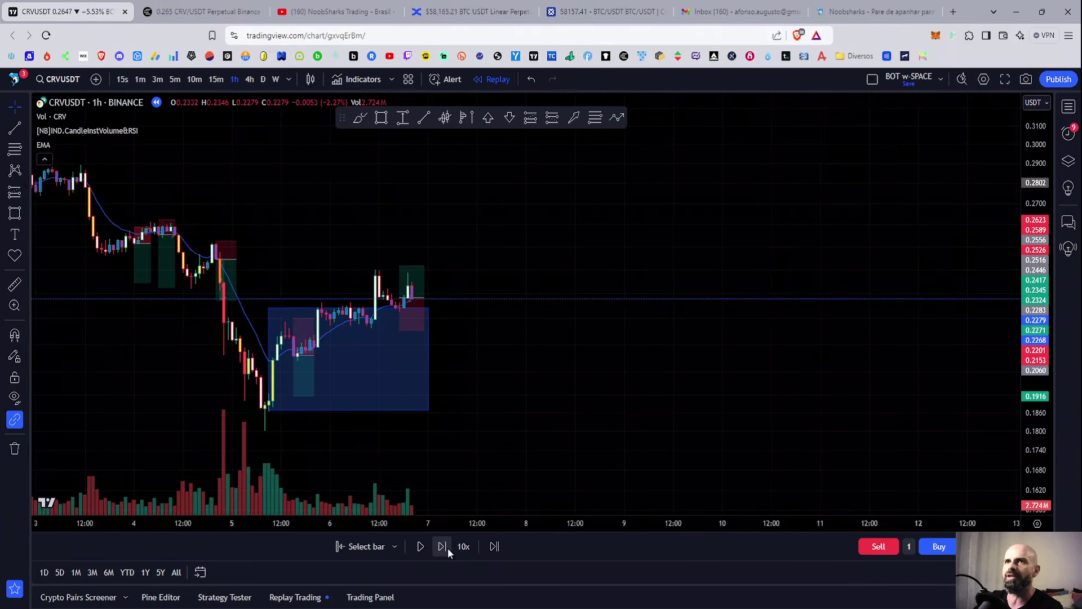
left_click(447, 546)
left_click(447, 547)
left_click(448, 546)
left_click(447, 547)
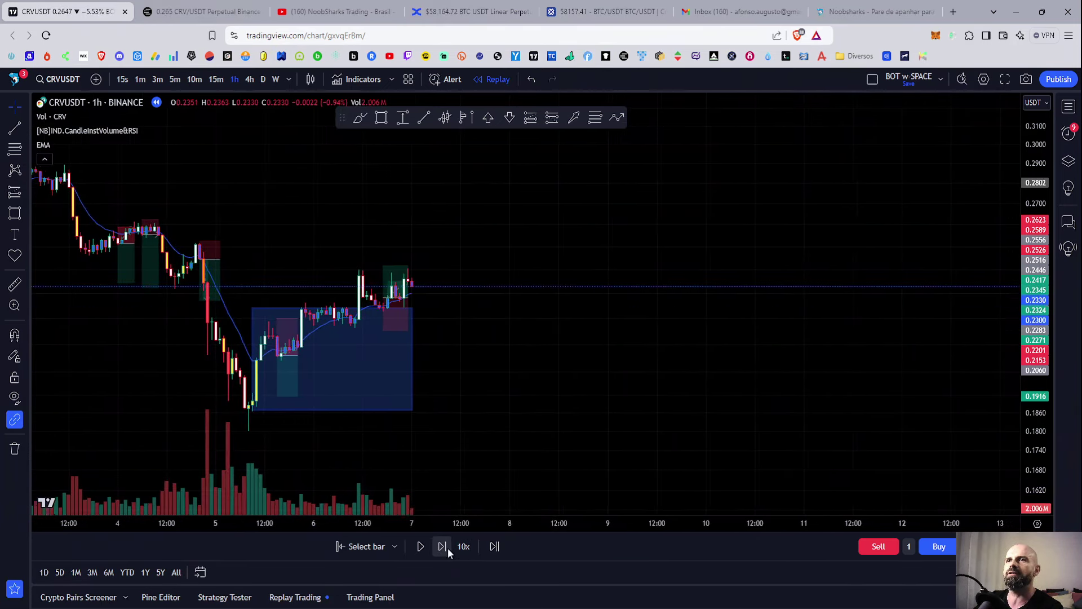
left_click(448, 547)
left_click(448, 546)
left_click(447, 547)
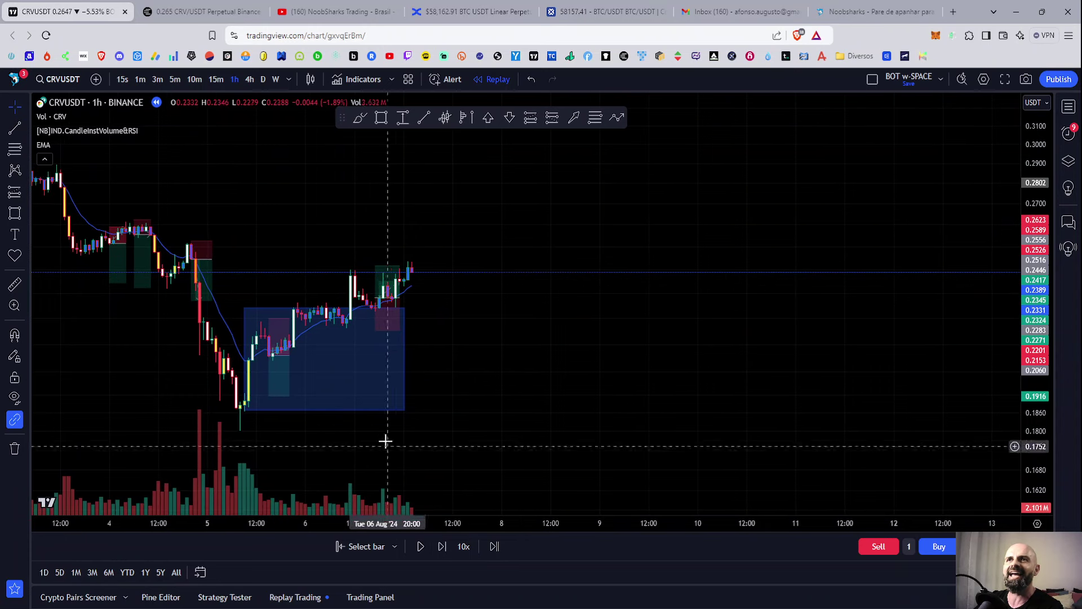
Extend the long's box over the newest bars and raise its target to 0.2542 (11.34%, R/R 1.99).
left_click(375, 296)
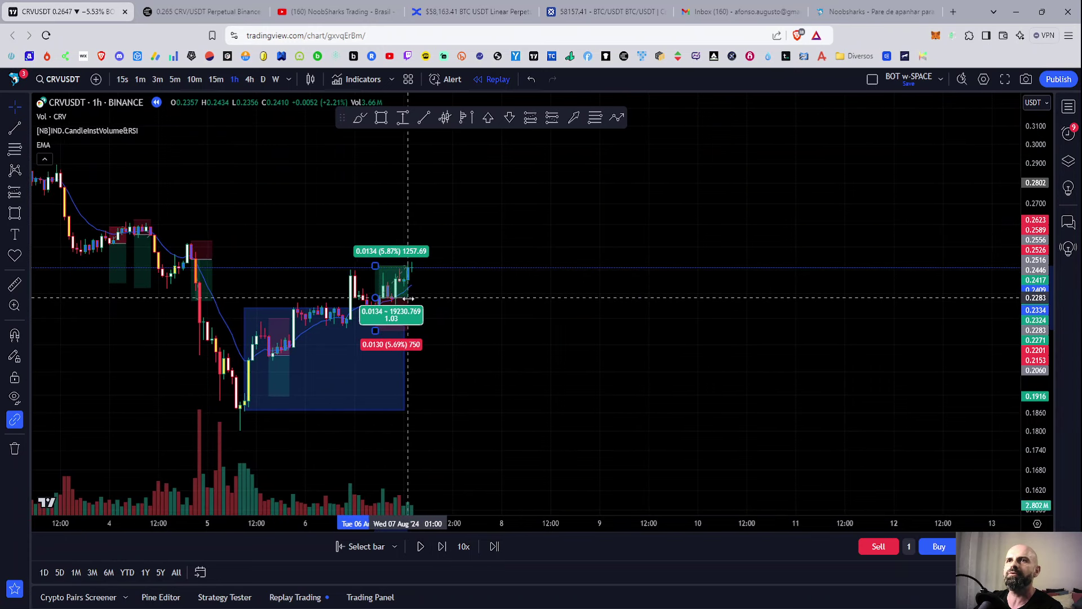
left_click_drag(407, 297, 414, 297)
left_click(478, 292)
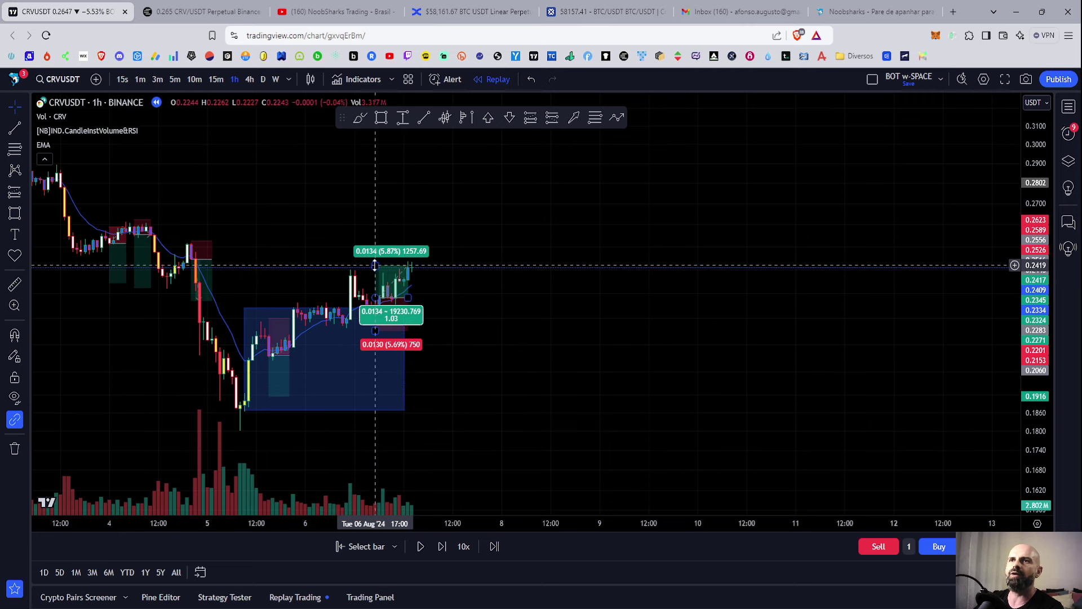
left_click_drag(375, 265, 377, 237)
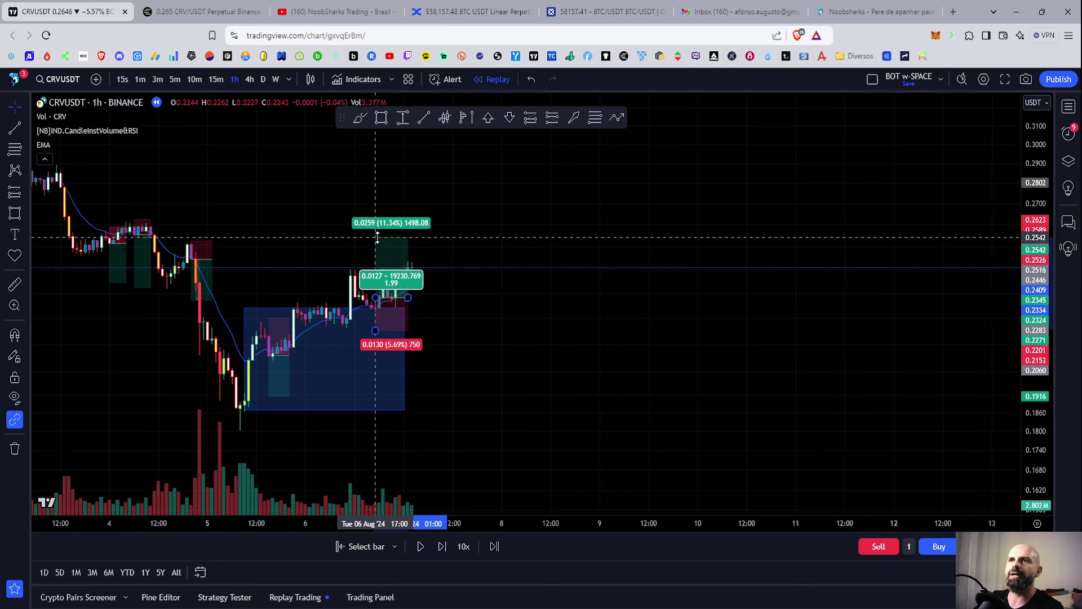
Step the hourly replay forward bar by bar into the 12 Aug rally.
left_click(442, 550)
left_click(442, 547)
left_click(441, 547)
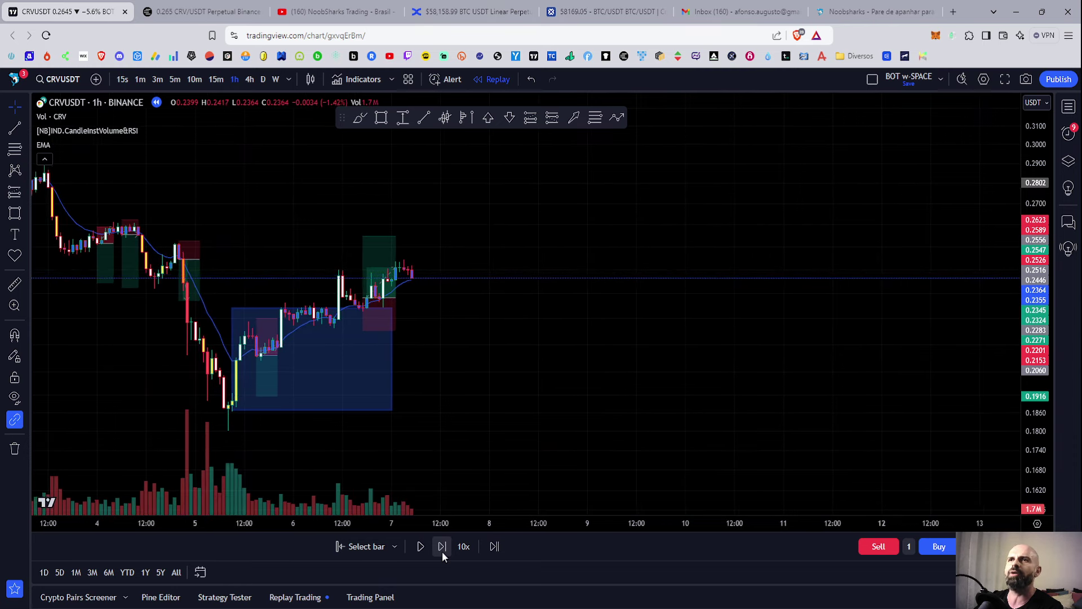
left_click(441, 546)
left_click(442, 547)
left_click(442, 546)
left_click(442, 546)
left_click(442, 547)
left_click(442, 547)
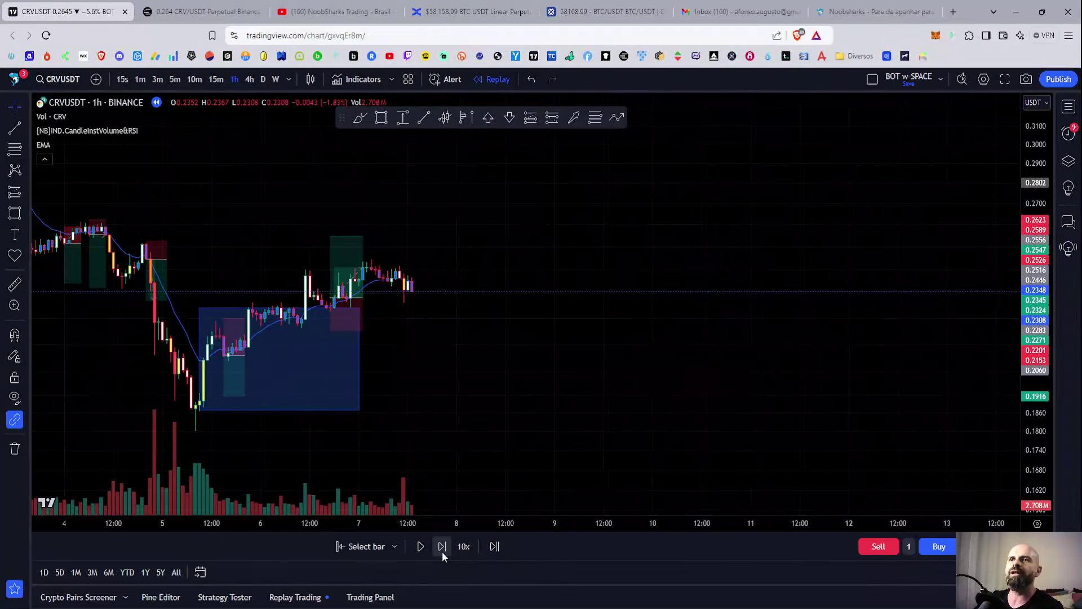
left_click(442, 547)
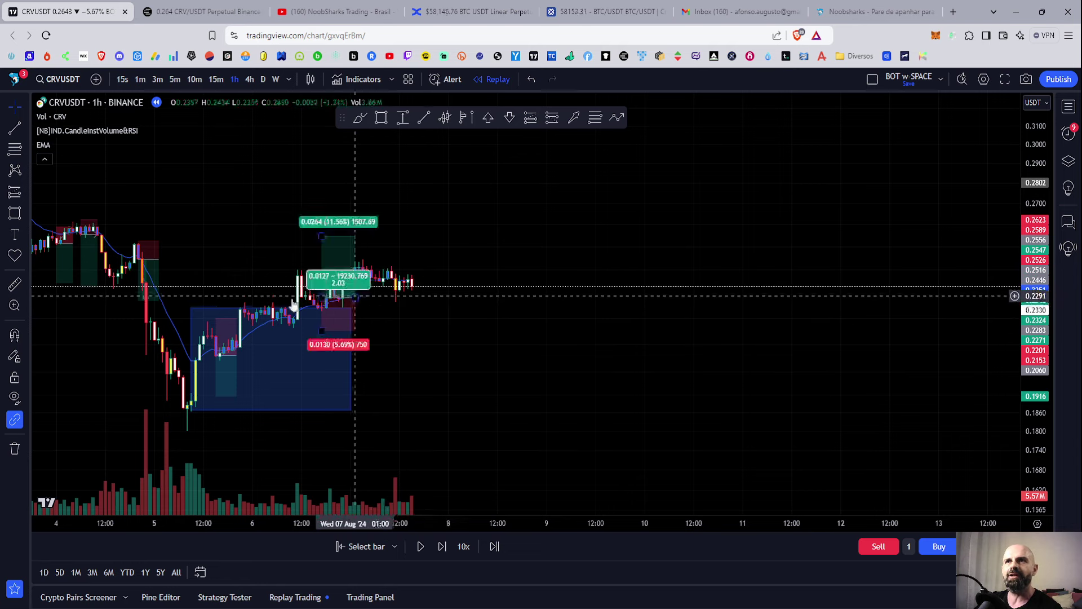
left_click(442, 546)
left_click(442, 547)
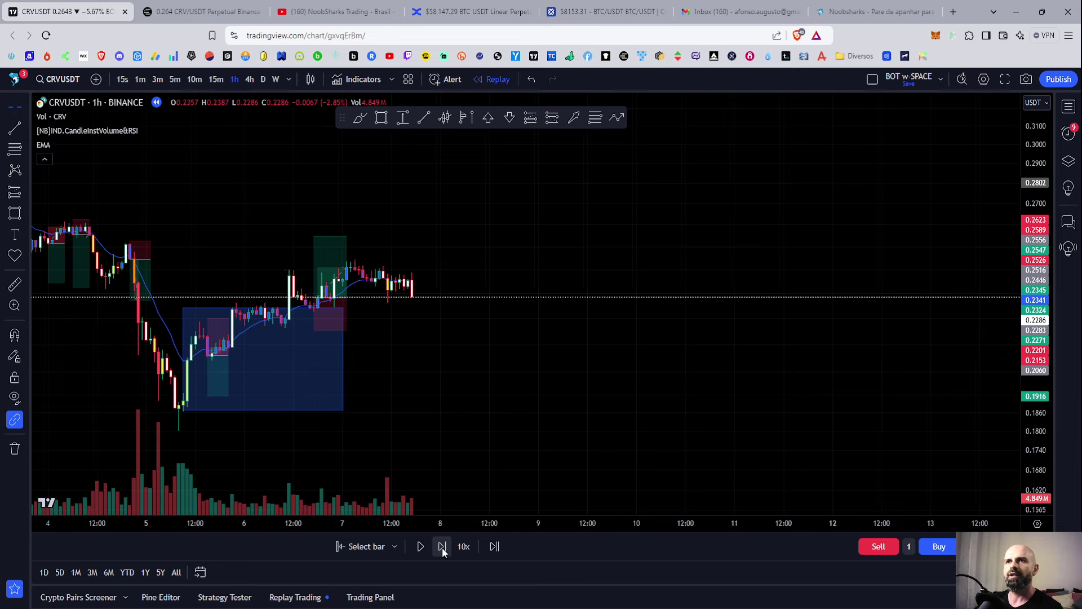
left_click(442, 547)
left_click(442, 546)
left_click(442, 547)
left_click(442, 547)
left_click(442, 547)
left_click(442, 547)
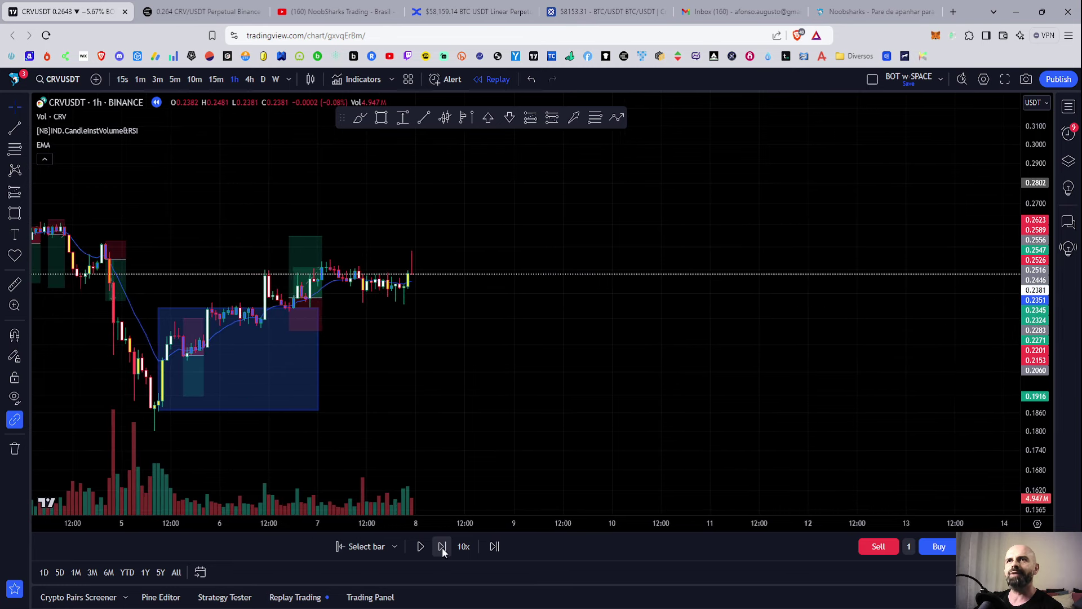
left_click(442, 547)
left_click(442, 547)
left_click(442, 547)
left_click(441, 547)
left_click(442, 547)
left_click(441, 546)
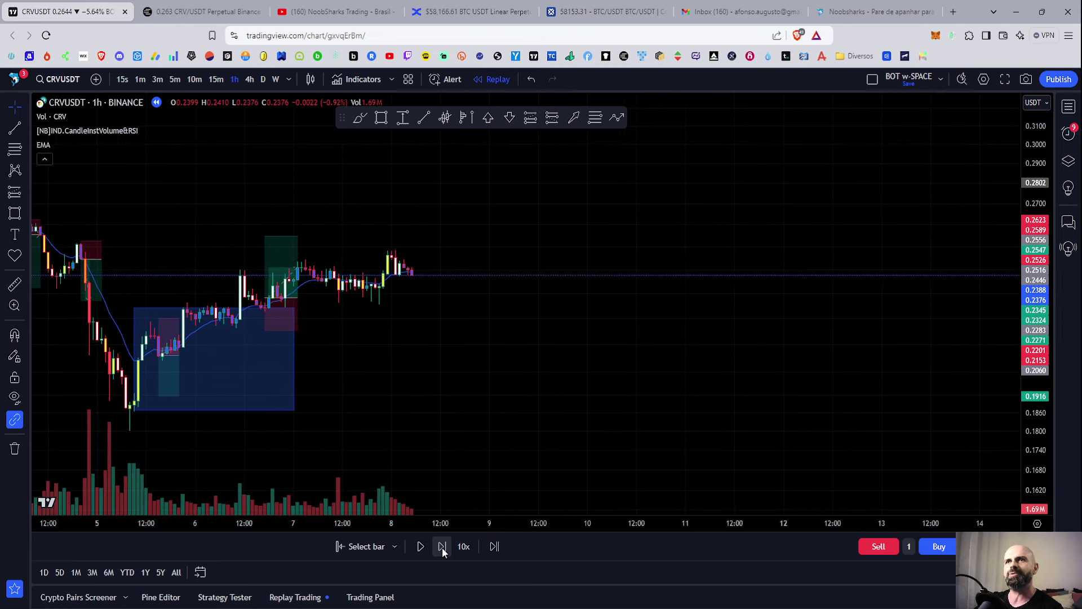
left_click(442, 547)
left_click(442, 547)
left_click(442, 547)
left_click(442, 547)
left_click(442, 547)
scroll(449, 425, "down", 2)
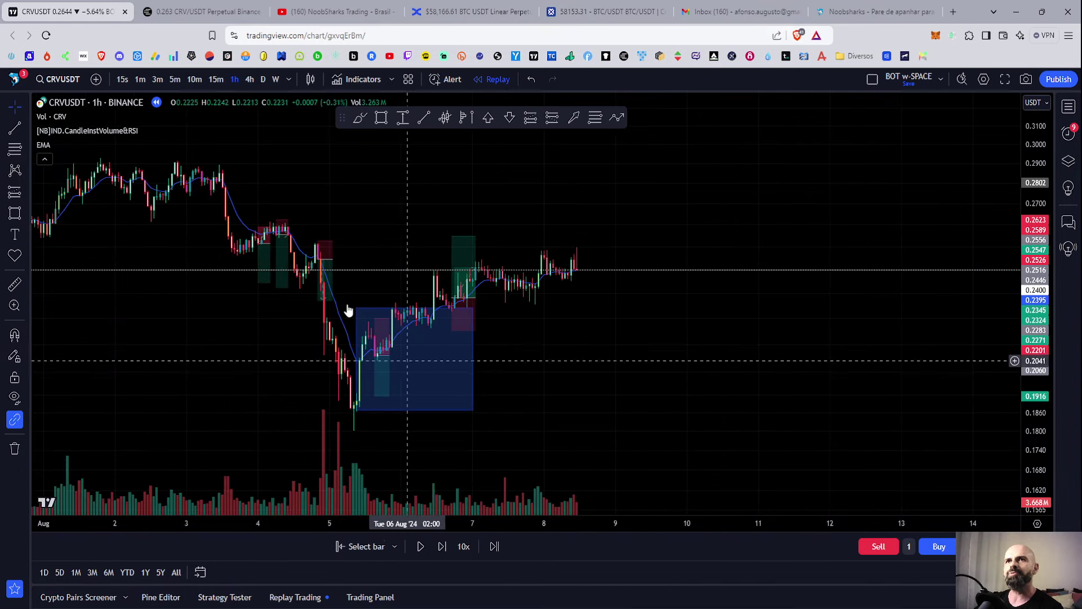
key("shift+Right")
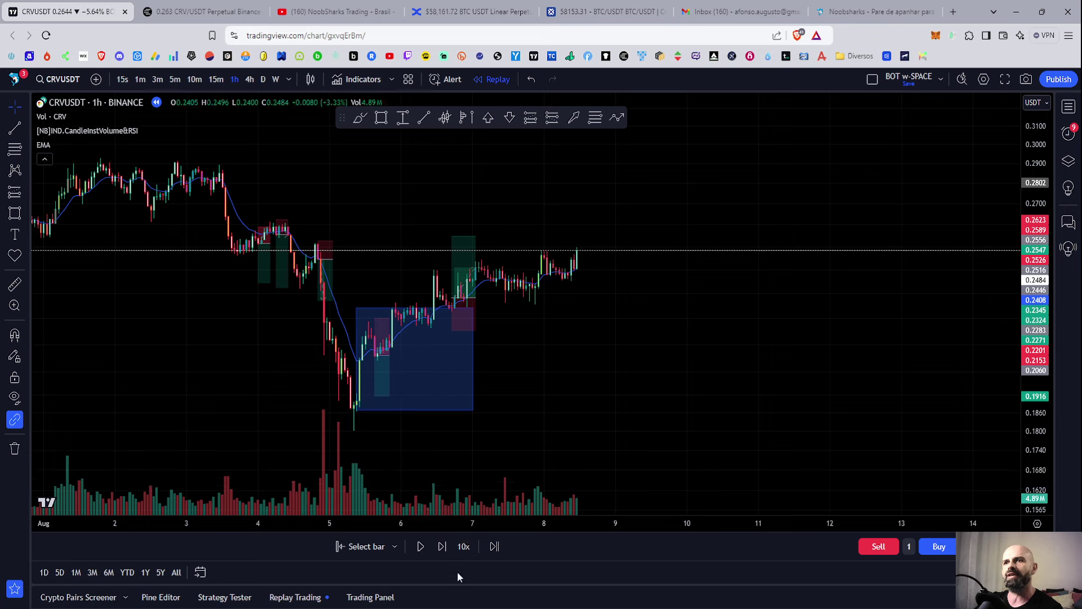
left_click(442, 546)
left_click(441, 546)
left_click(441, 546)
left_click(442, 546)
left_click(442, 546)
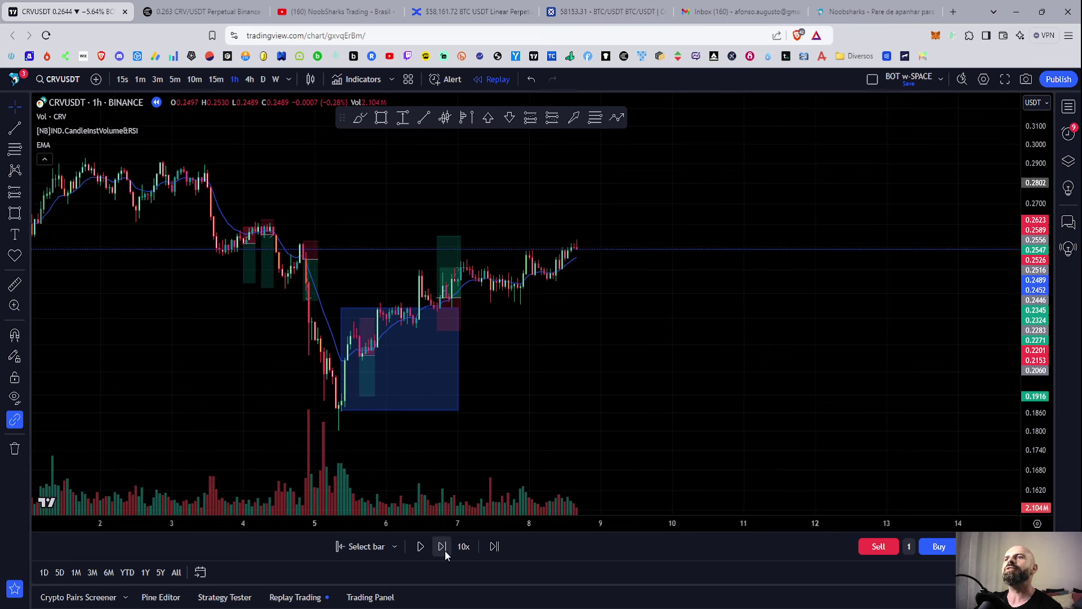
left_click(441, 546)
left_click(445, 550)
left_click(445, 550)
left_click(445, 550)
left_click(444, 550)
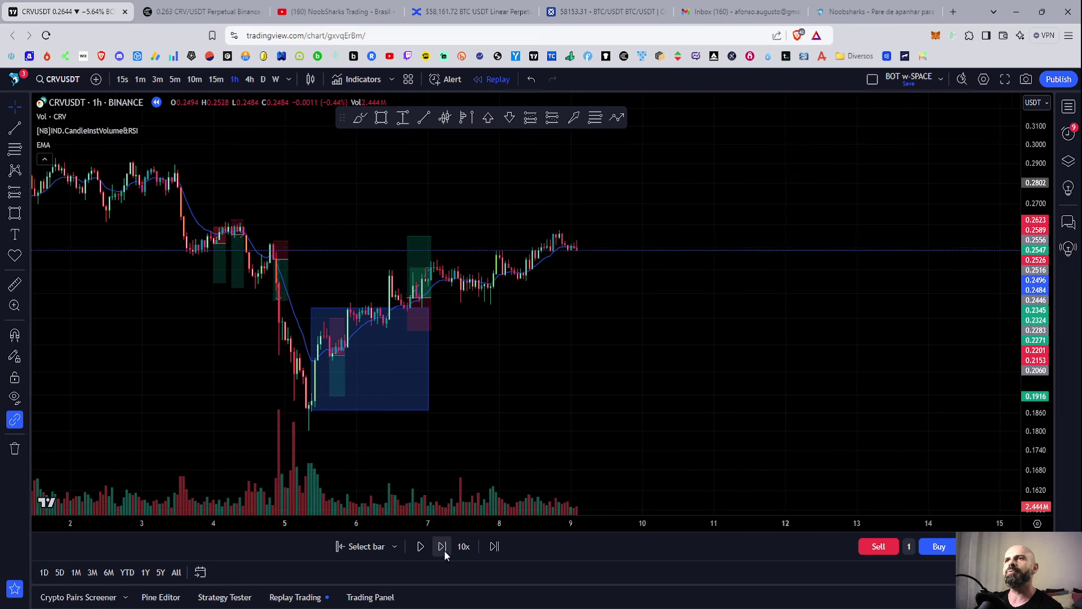
left_click(444, 550)
left_click(444, 550)
left_click(442, 547)
left_click(442, 547)
left_click(442, 547)
left_click(442, 547)
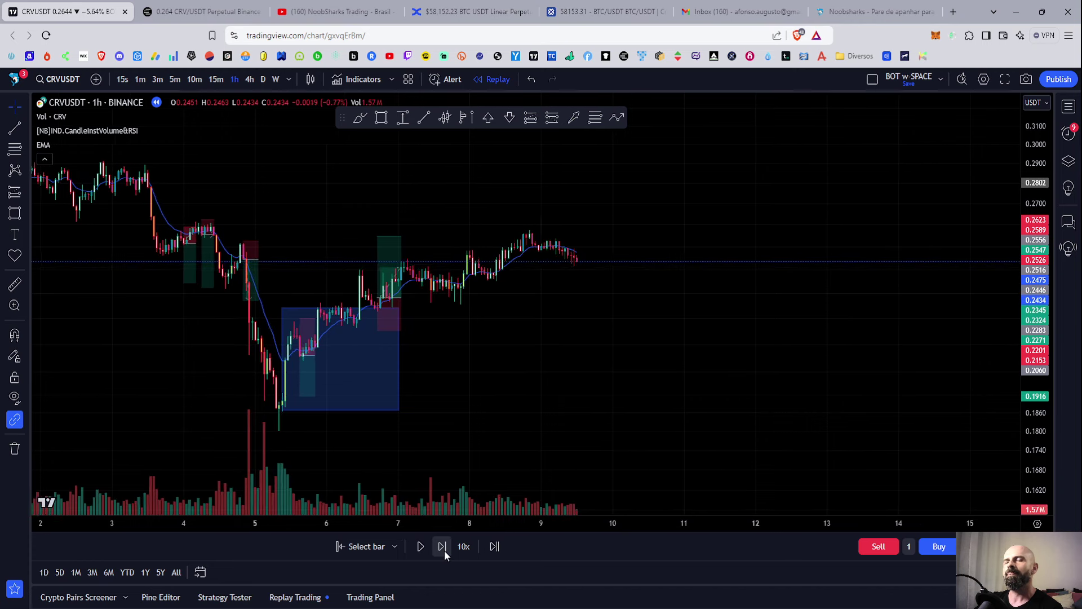
left_click(441, 546)
left_click(442, 547)
left_click(444, 550)
left_click(444, 550)
left_click(444, 550)
left_click(444, 549)
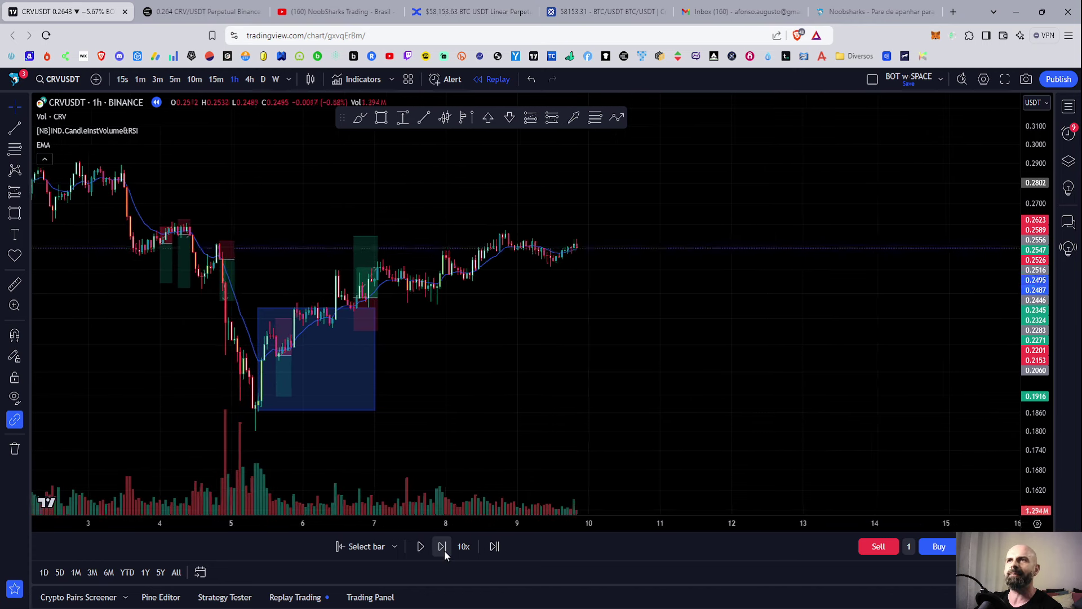
left_click(444, 550)
left_click(444, 550)
left_click(444, 550)
left_click(444, 550)
left_click(444, 550)
left_click(444, 550)
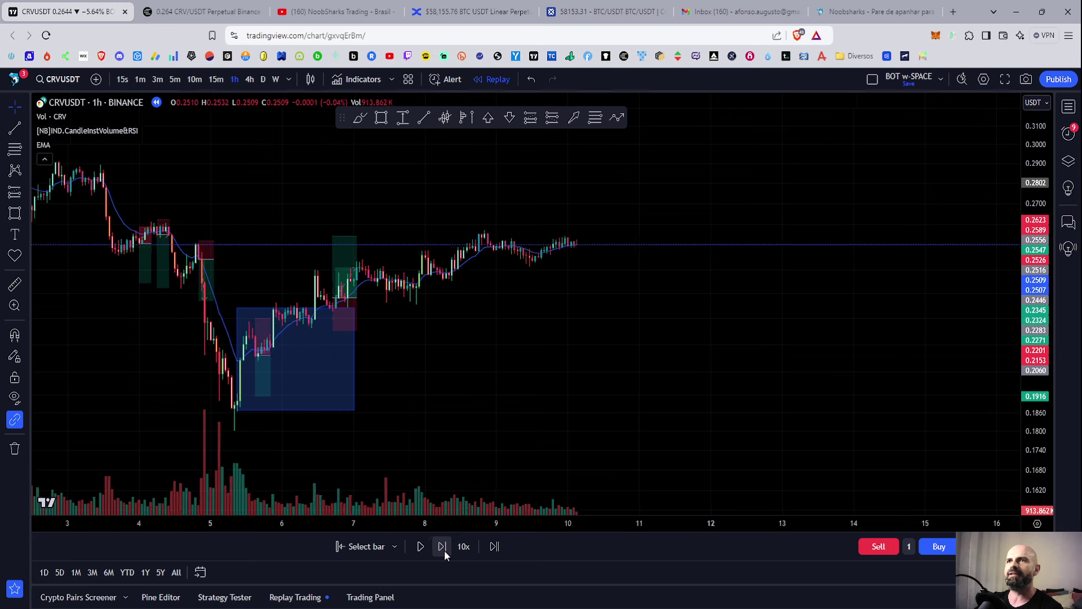
left_click(444, 550)
left_click(444, 550)
left_click(444, 550)
left_click(444, 550)
left_click(444, 550)
left_click(444, 550)
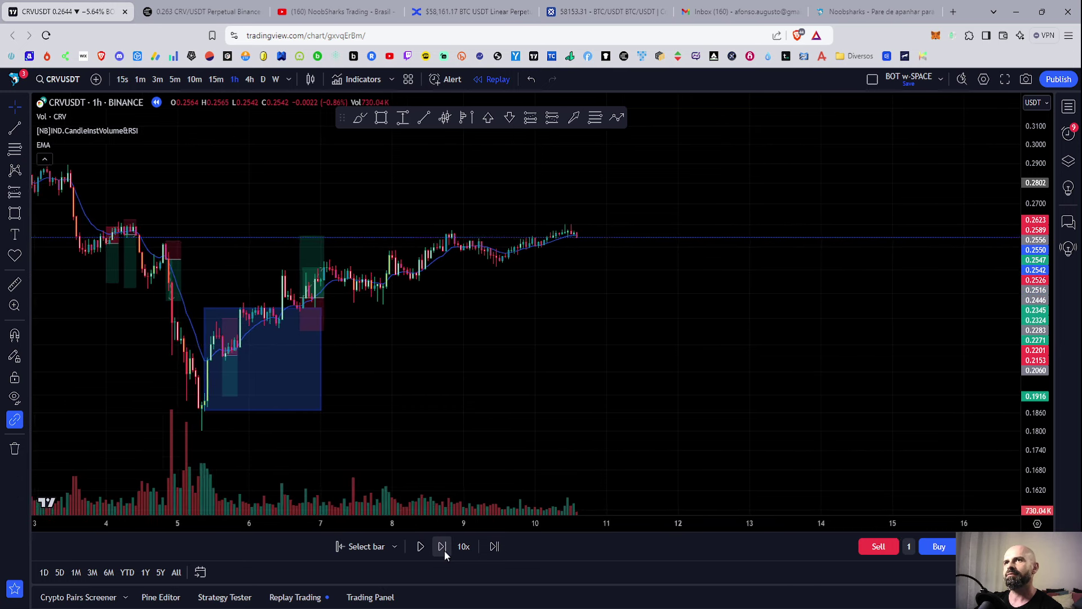
left_click(444, 550)
left_click(444, 550)
left_click(444, 550)
left_click(444, 550)
left_click(444, 550)
left_click(444, 550)
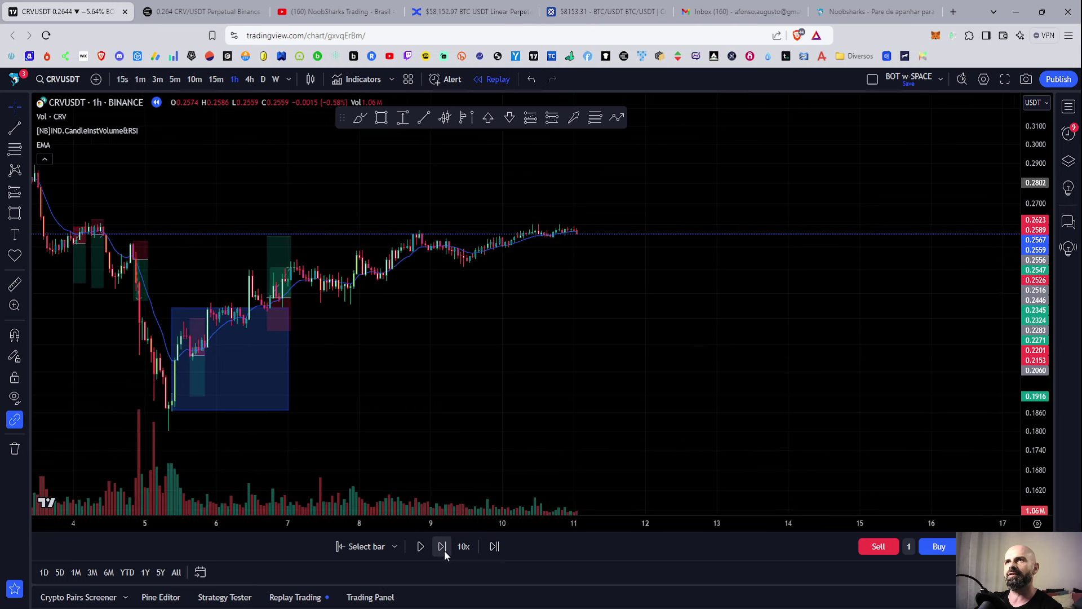
left_click(444, 550)
left_click(444, 550)
left_click(444, 550)
left_click(444, 550)
left_click(444, 550)
left_click(444, 550)
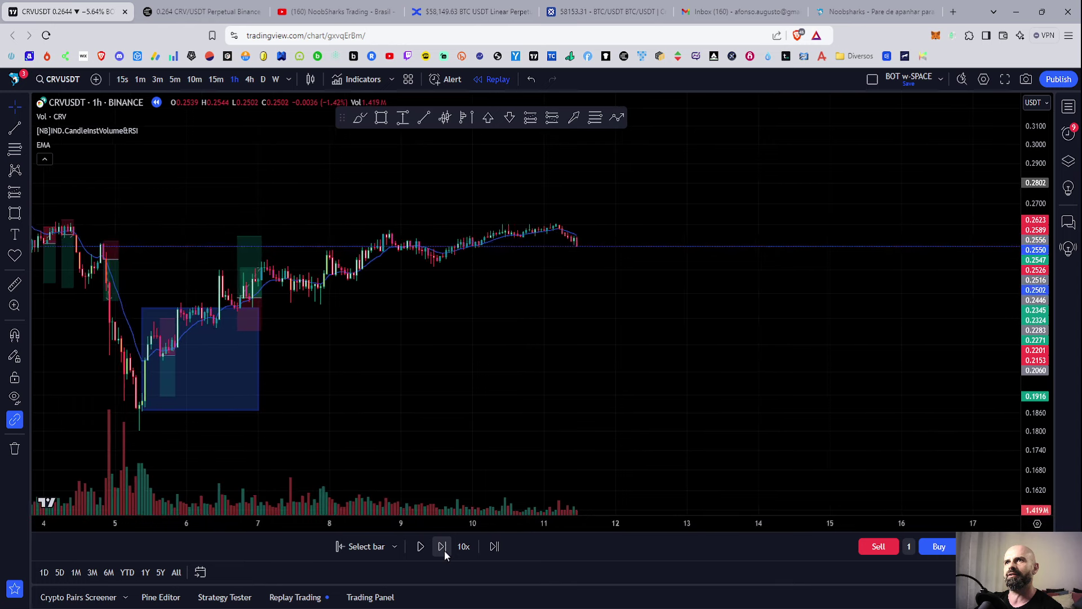
left_click(444, 550)
left_click(444, 550)
left_click(444, 550)
left_click(445, 550)
left_click(444, 550)
left_click(444, 550)
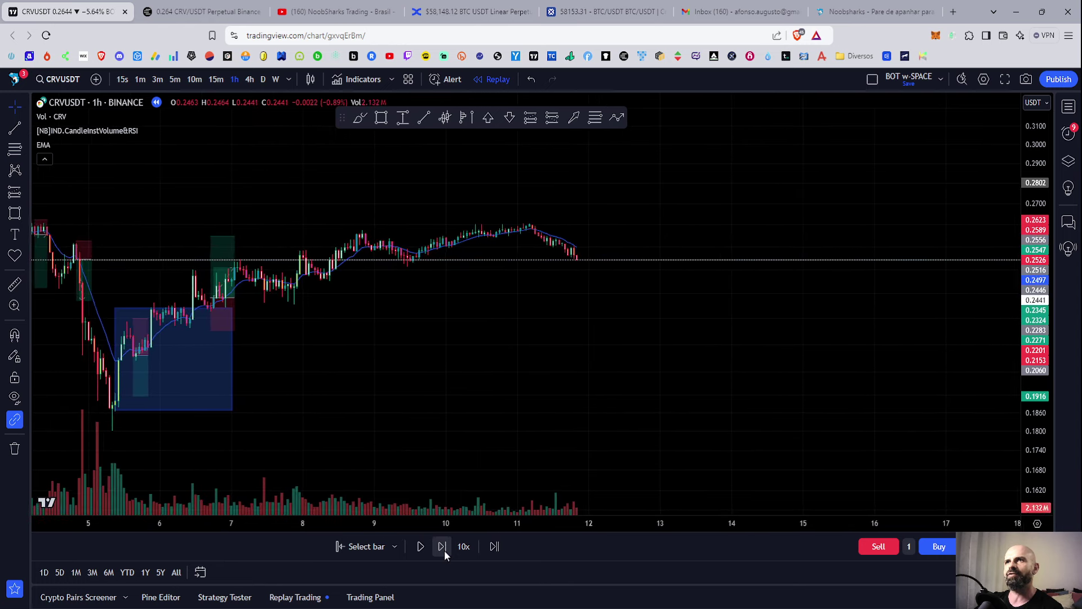
left_click(444, 550)
left_click(444, 550)
left_click(444, 550)
left_click(444, 550)
left_click(444, 550)
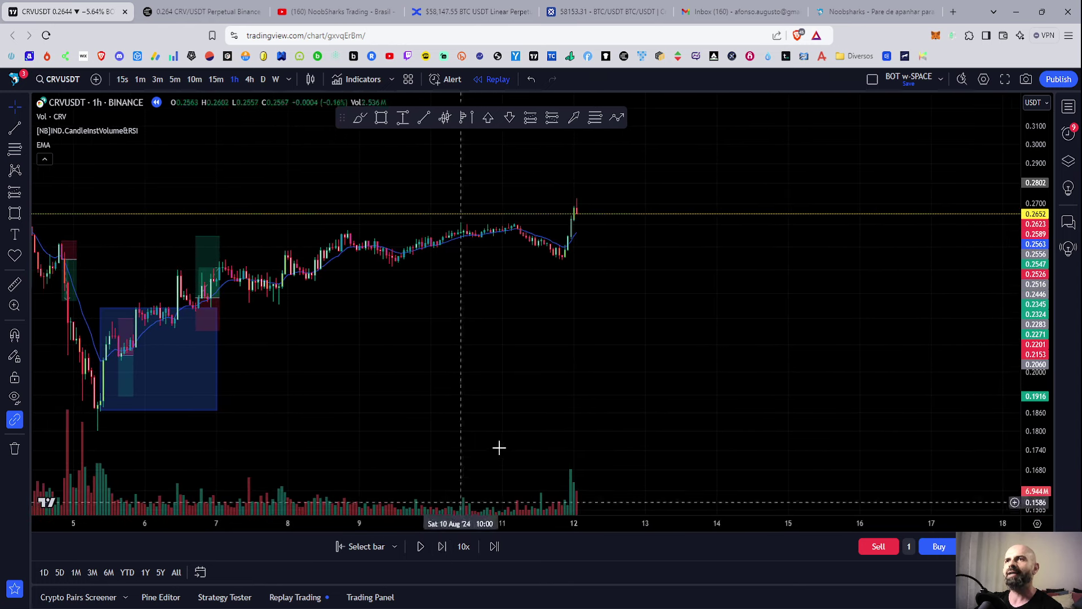
Zoom onto the rally bars and keep advancing until a candle closes at 0.3021.
left_click_drag(624, 288, 573, 394)
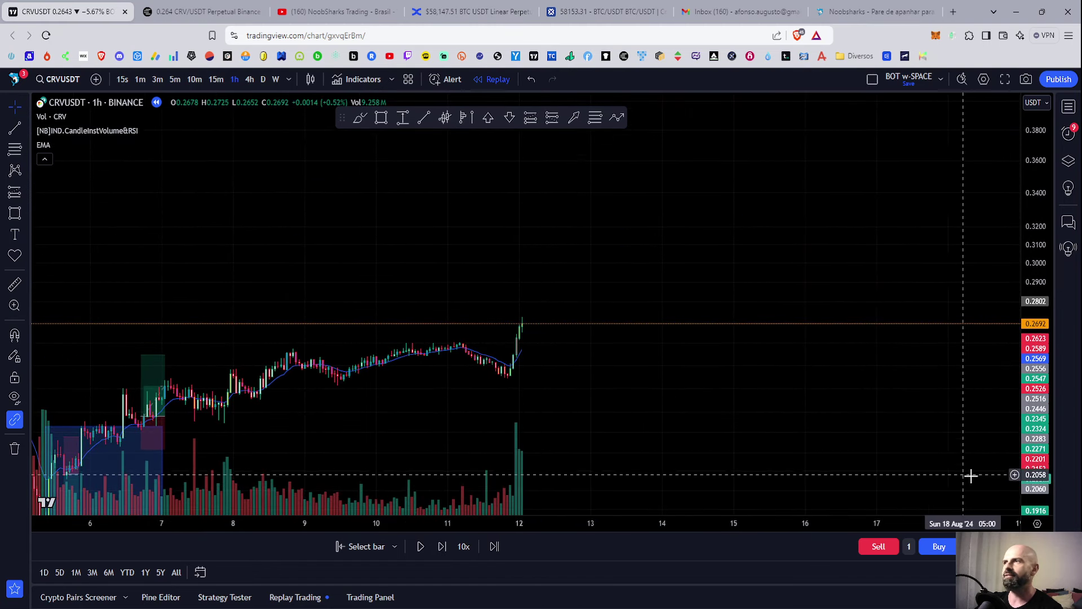
scroll(454, 375, "up", 5)
left_click_drag(454, 374, 821, 283)
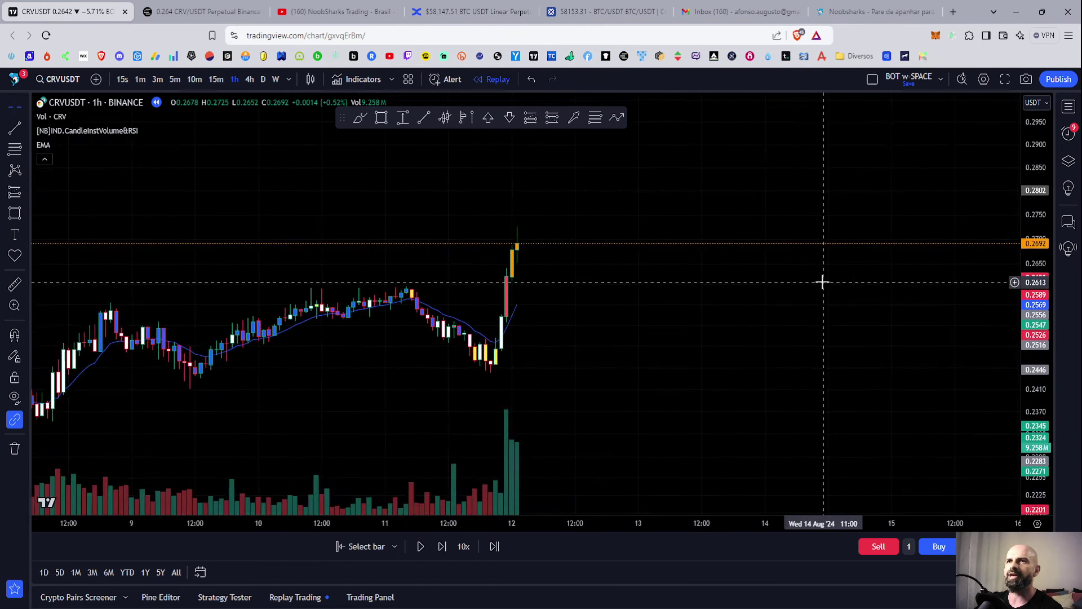
left_click(442, 547)
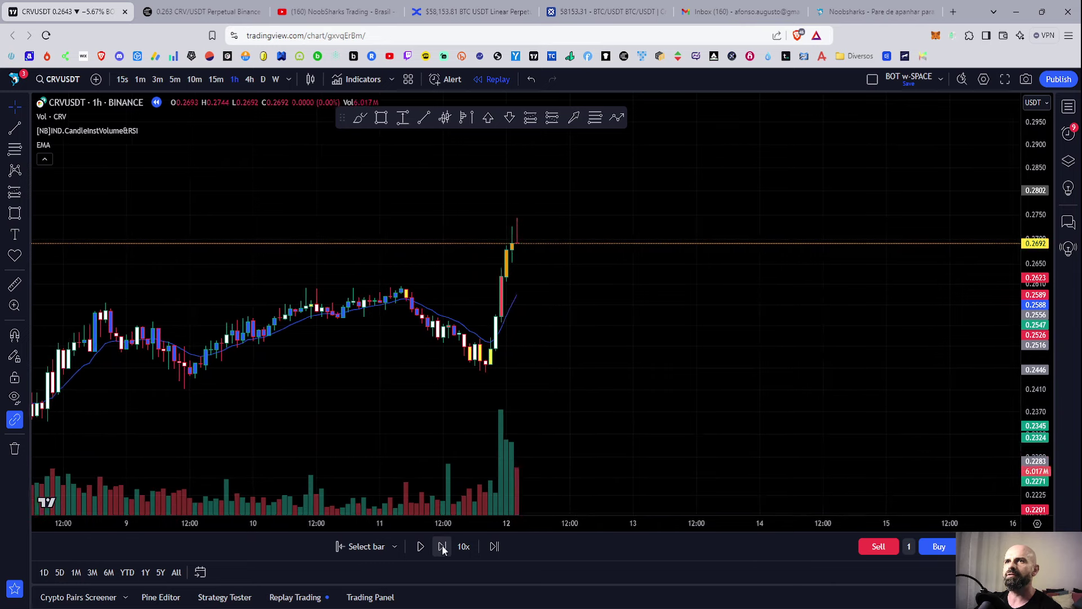
left_click(442, 547)
left_click(443, 546)
left_click(443, 546)
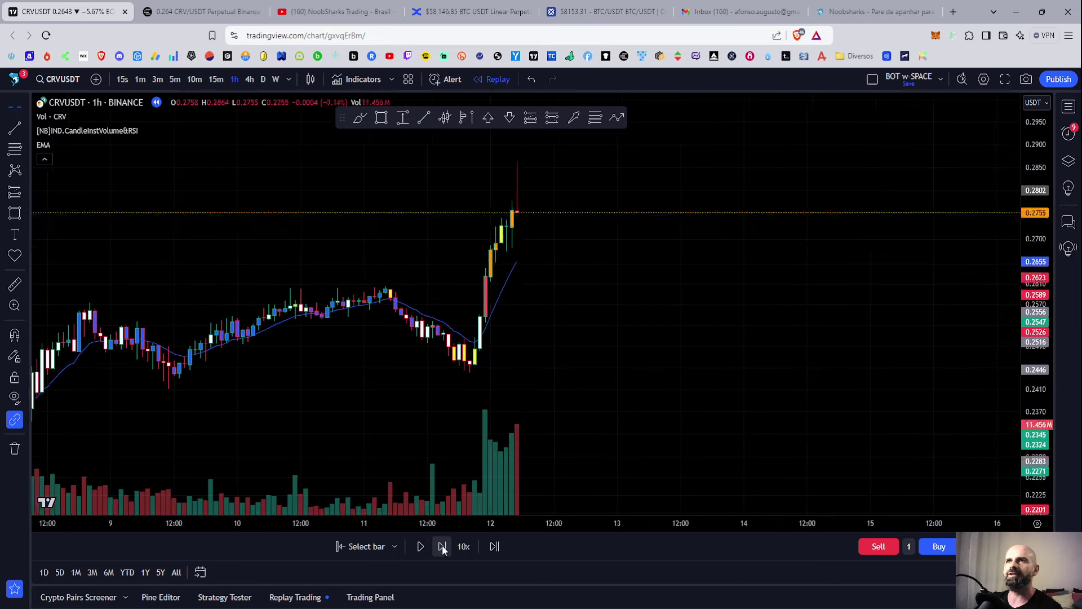
left_click(442, 547)
left_click(442, 546)
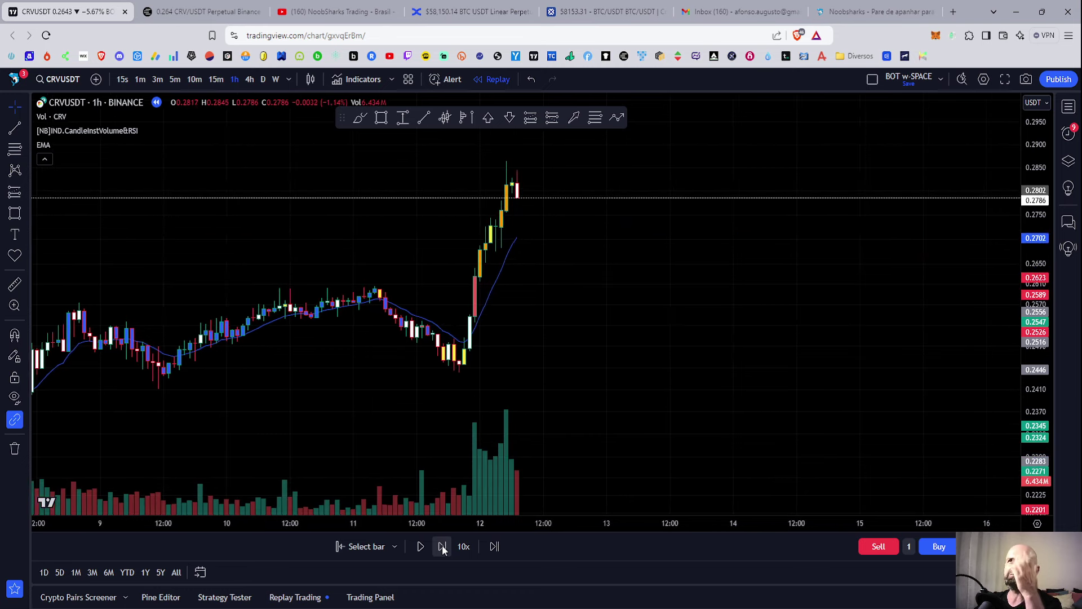
left_click(442, 547)
left_click(442, 547)
left_click(442, 546)
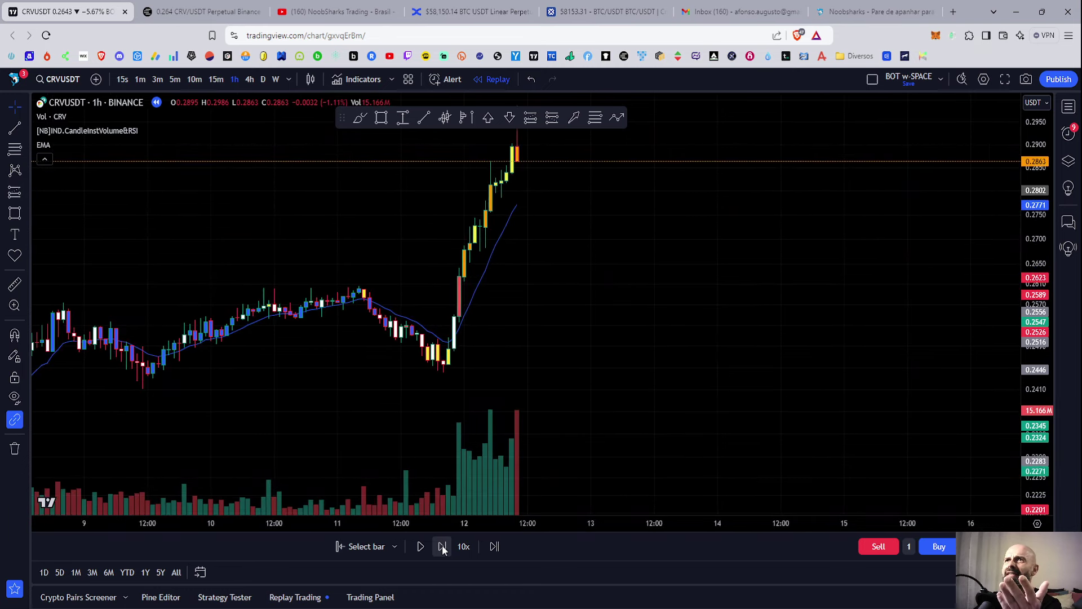
left_click(443, 547)
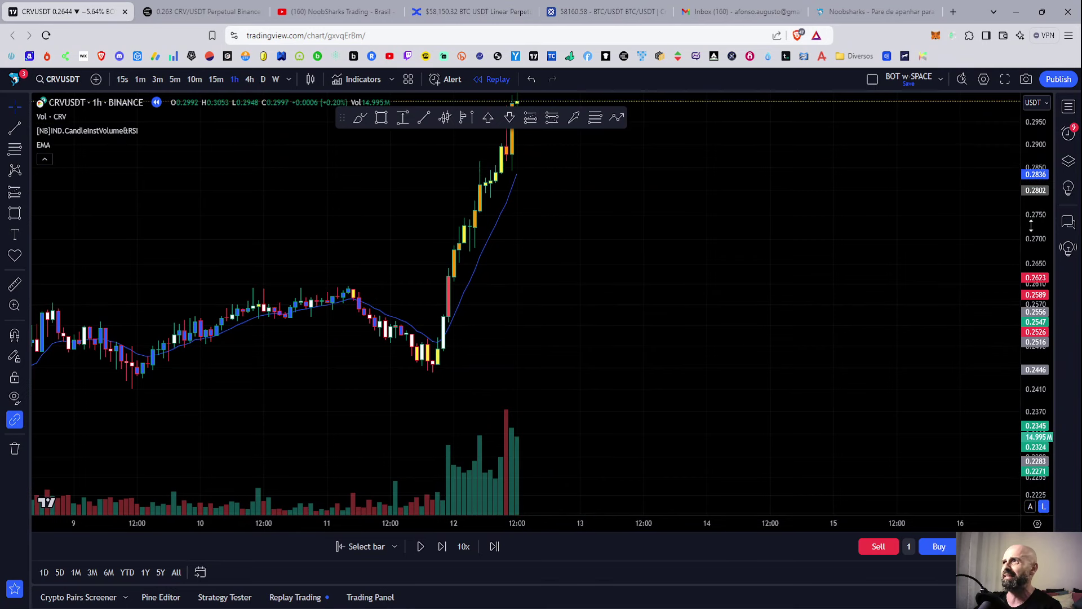
left_click(443, 546)
left_click(443, 546)
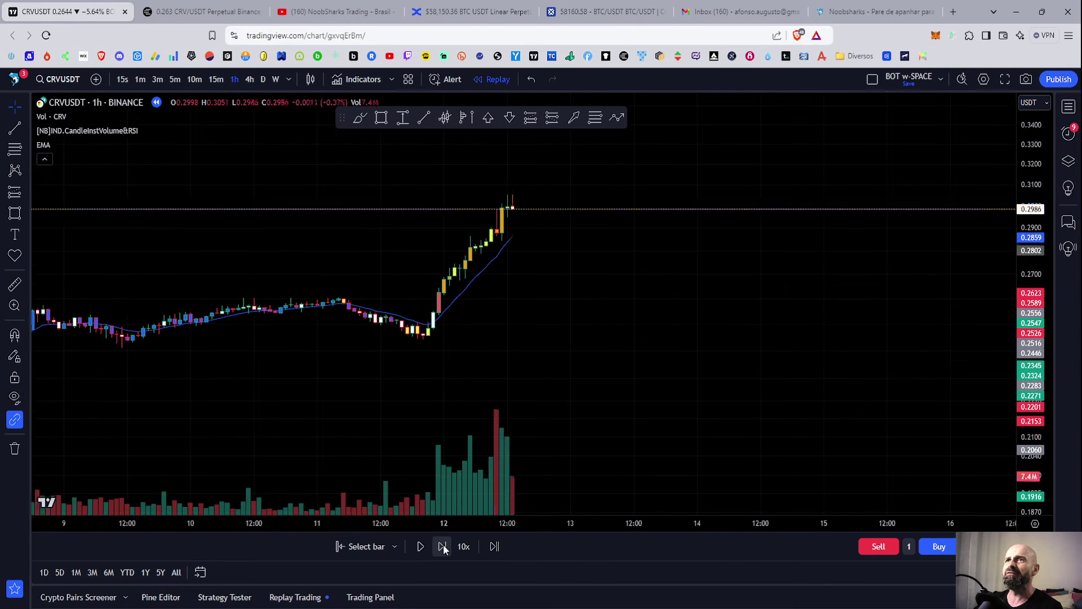
left_click(442, 546)
left_click(442, 546)
left_click(442, 547)
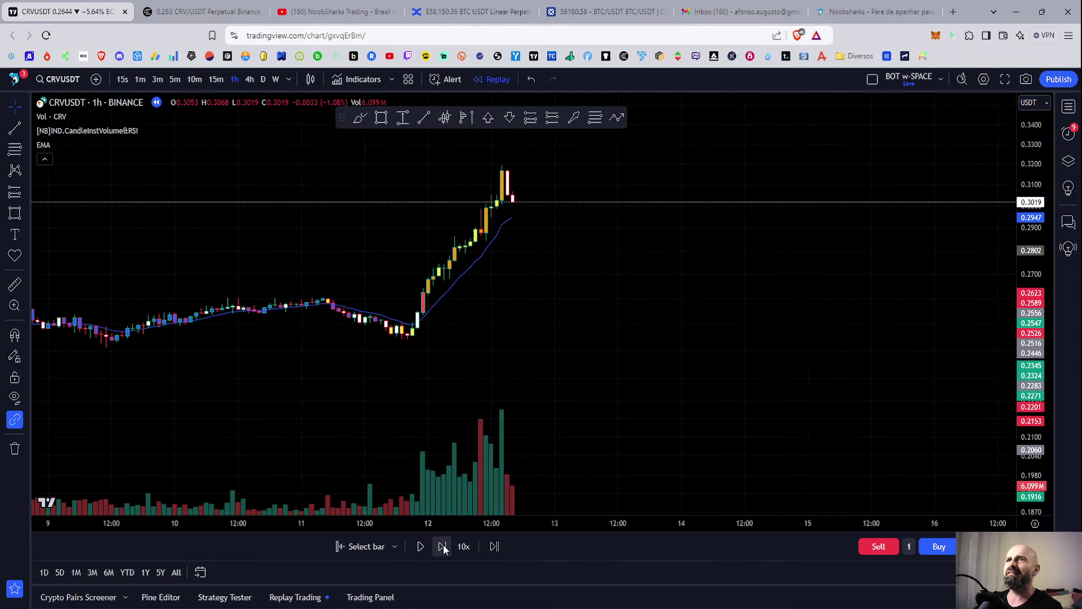
left_click(442, 546)
left_click(443, 547)
left_click(442, 546)
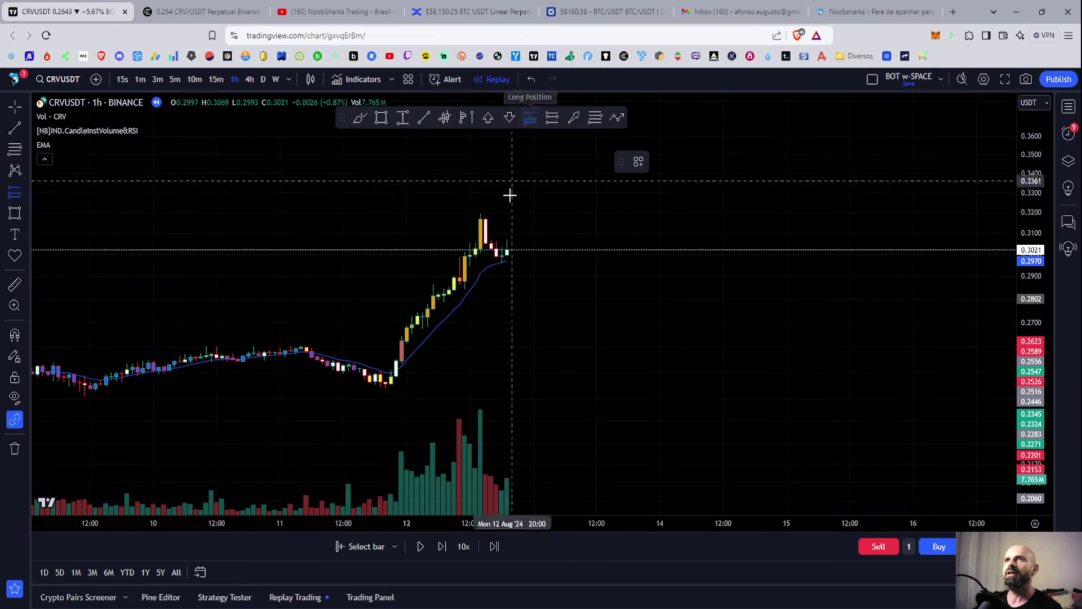
Place a long at the latest bar with stop 0.2835, target 0.3208, and a shorter width.
left_click(507, 249)
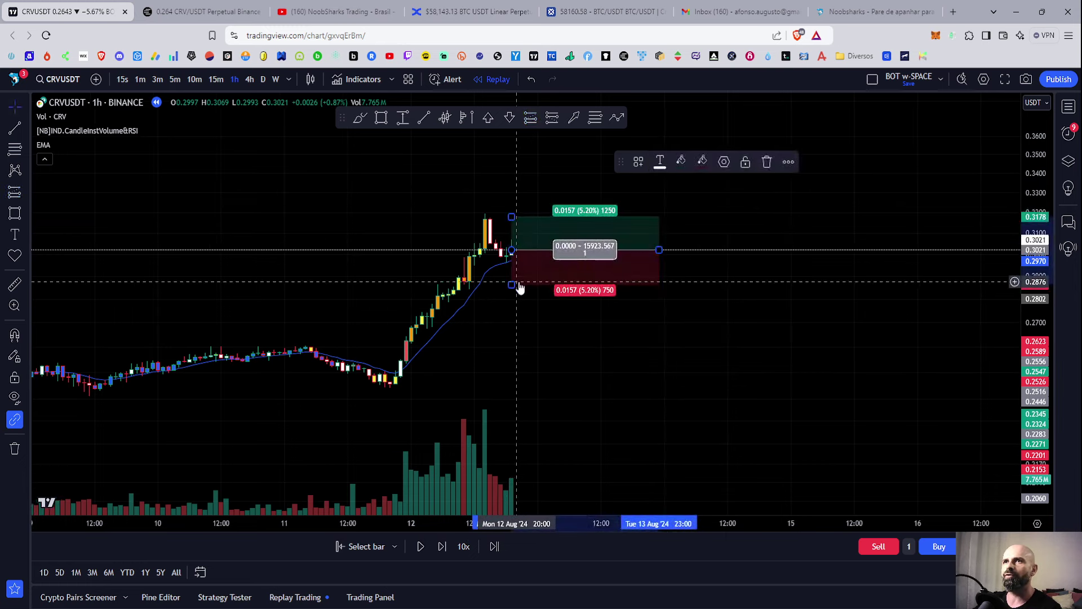
left_click_drag(511, 285, 511, 291)
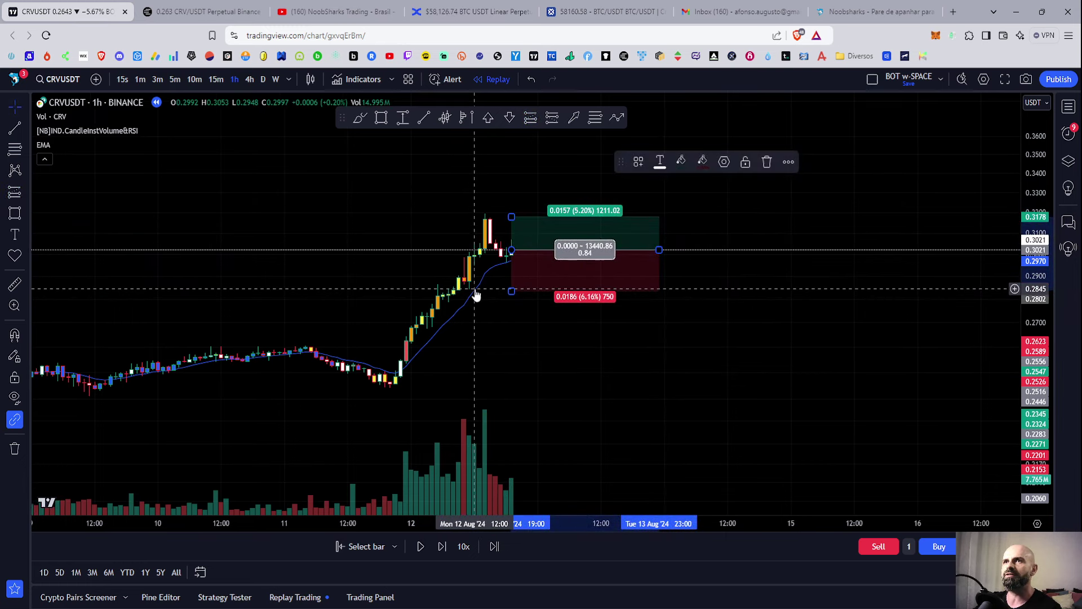
left_click_drag(511, 217, 539, 210)
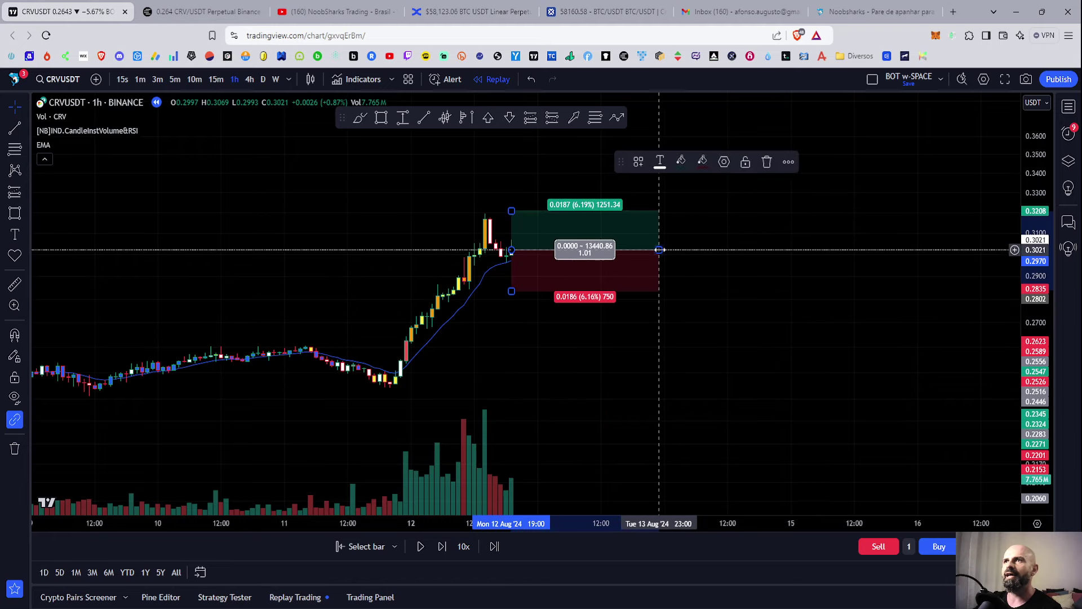
left_click_drag(660, 249, 559, 249)
left_click(624, 345)
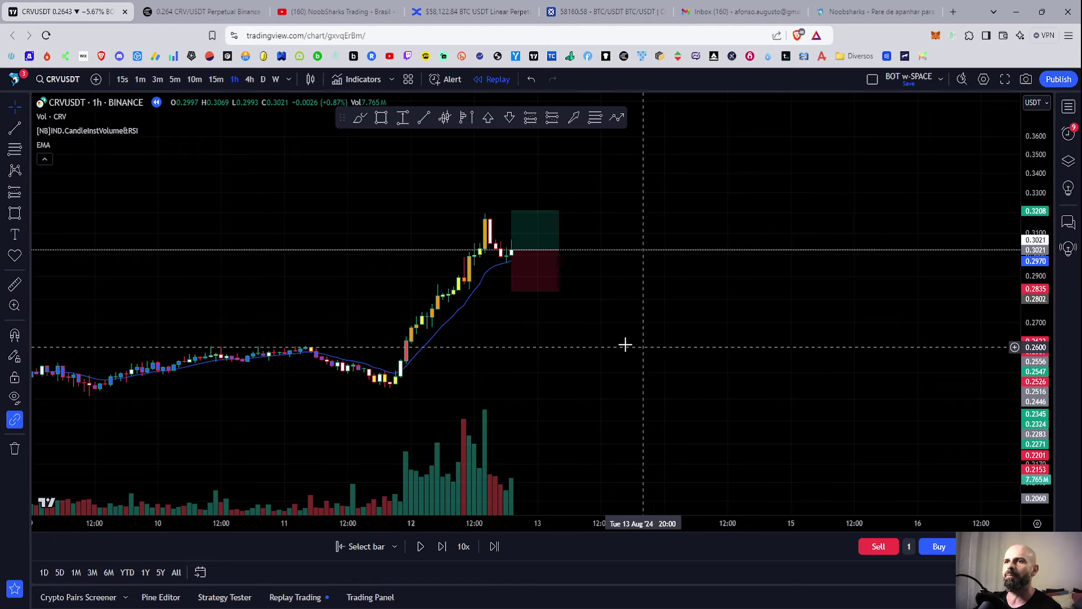
Advance the replay about eleven bars and stretch the long position box further right.
left_click(442, 546)
left_click(442, 547)
left_click(442, 547)
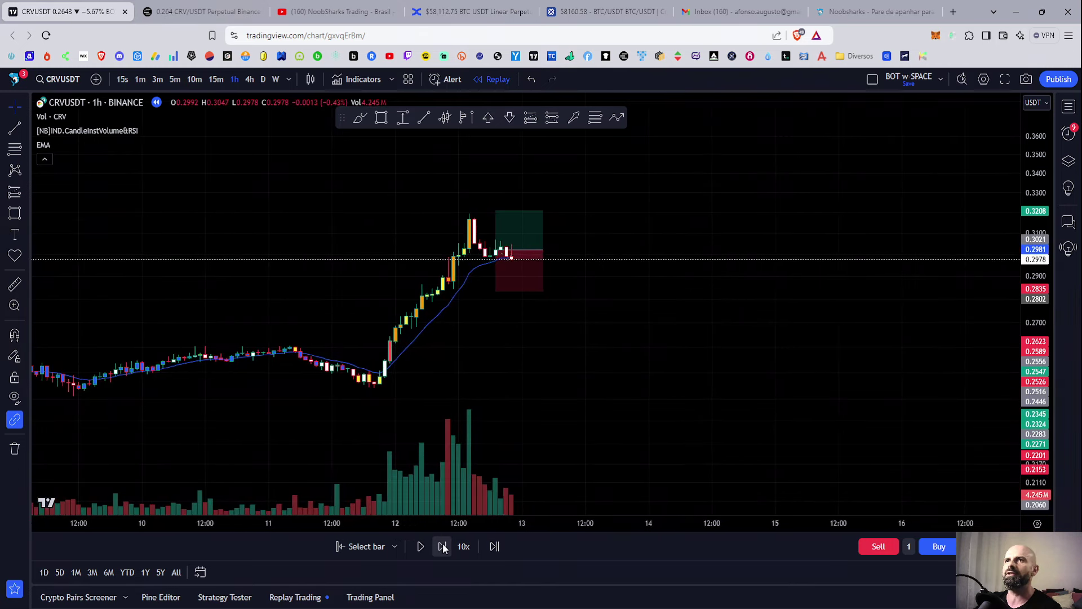
left_click(442, 547)
left_click(442, 547)
left_click(442, 546)
left_click(442, 547)
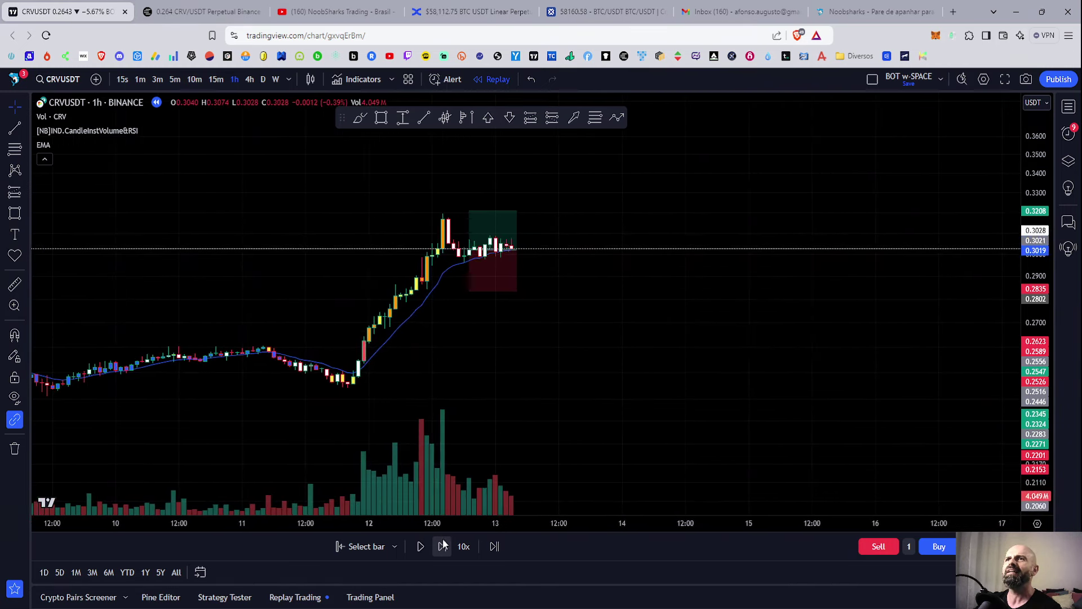
left_click(442, 547)
left_click(442, 547)
left_click(443, 547)
left_click(443, 547)
left_click(443, 547)
left_click(442, 547)
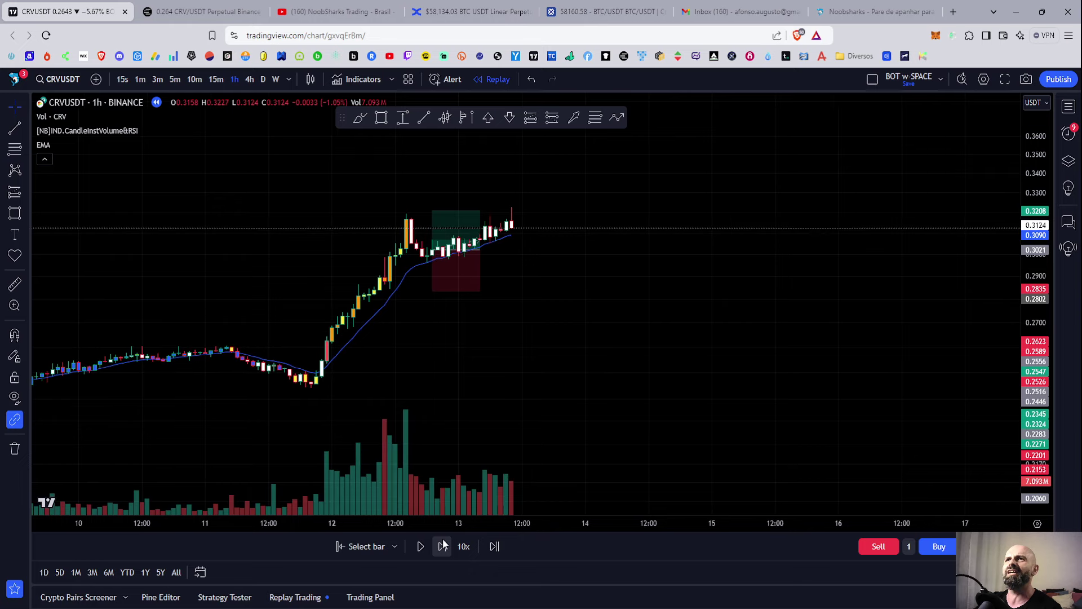
left_click(442, 546)
left_click(442, 547)
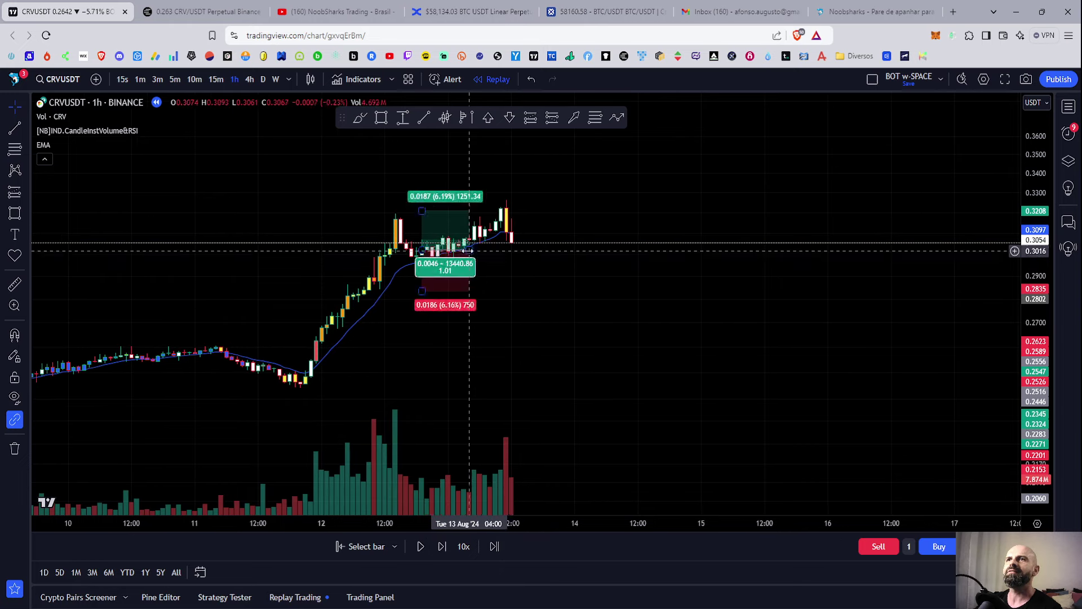
left_click_drag(469, 255, 505, 254)
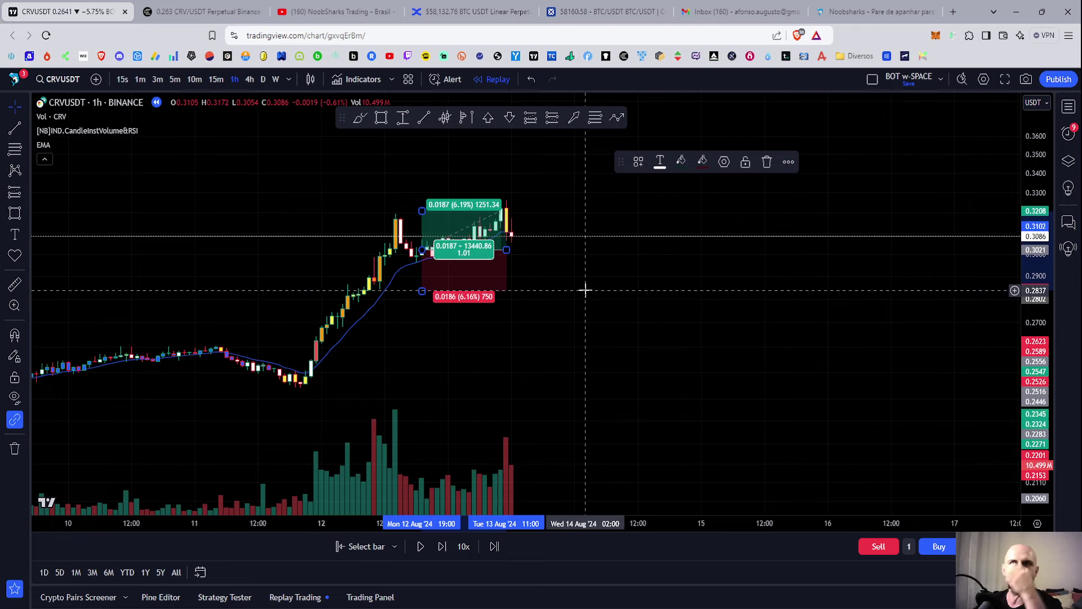
Keep stepping the replay forward until CRVUSDT slips back to about 0.2999.
left_click(442, 546)
left_click(442, 546)
left_click(441, 546)
left_click(442, 546)
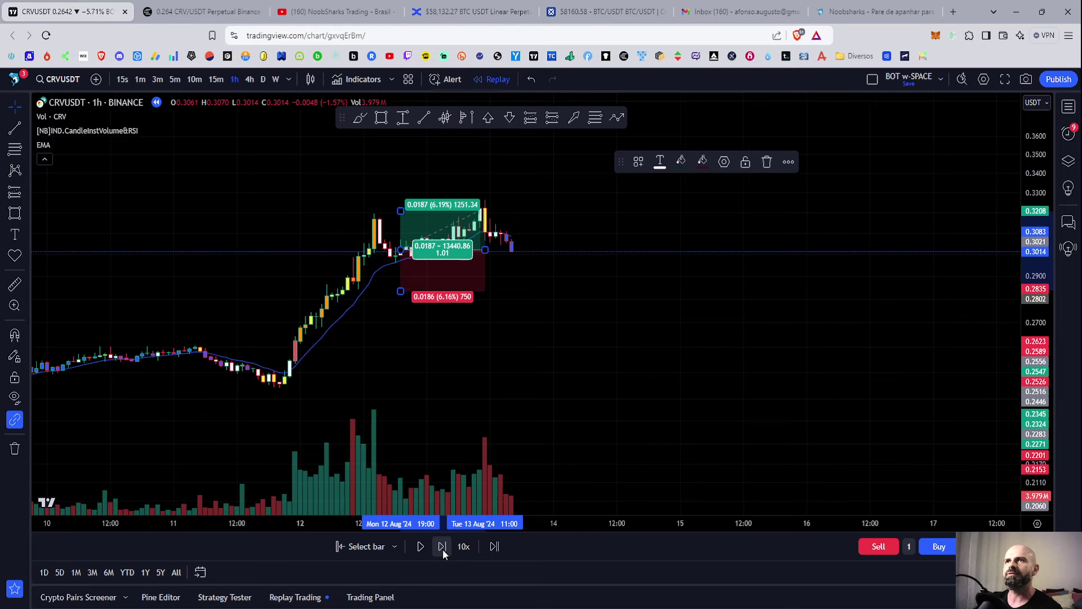
left_click(441, 546)
left_click(442, 546)
left_click(506, 389)
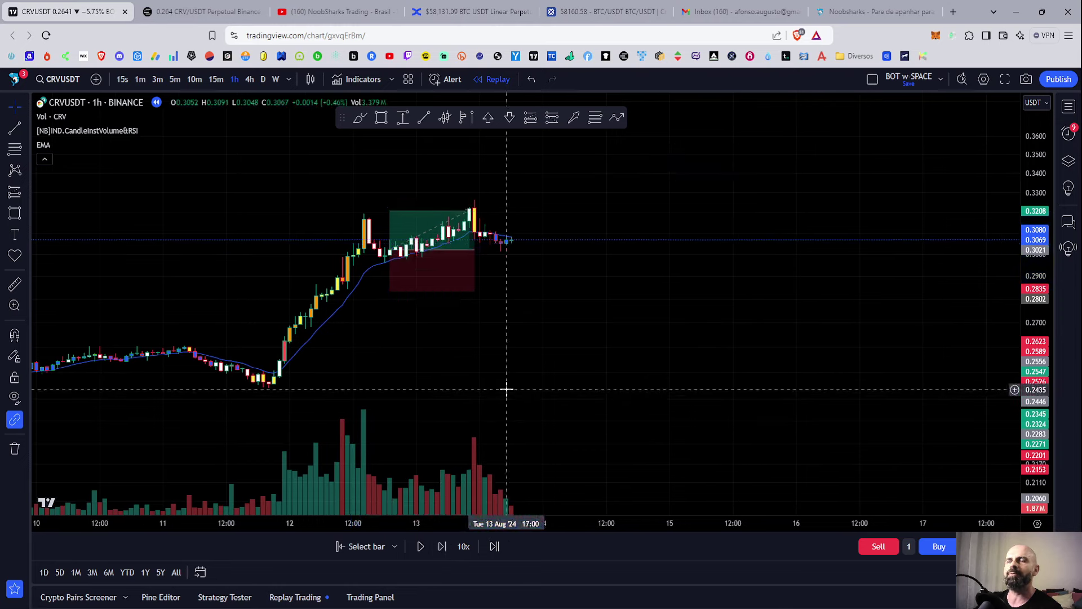
left_click(442, 546)
left_click(442, 546)
left_click(442, 546)
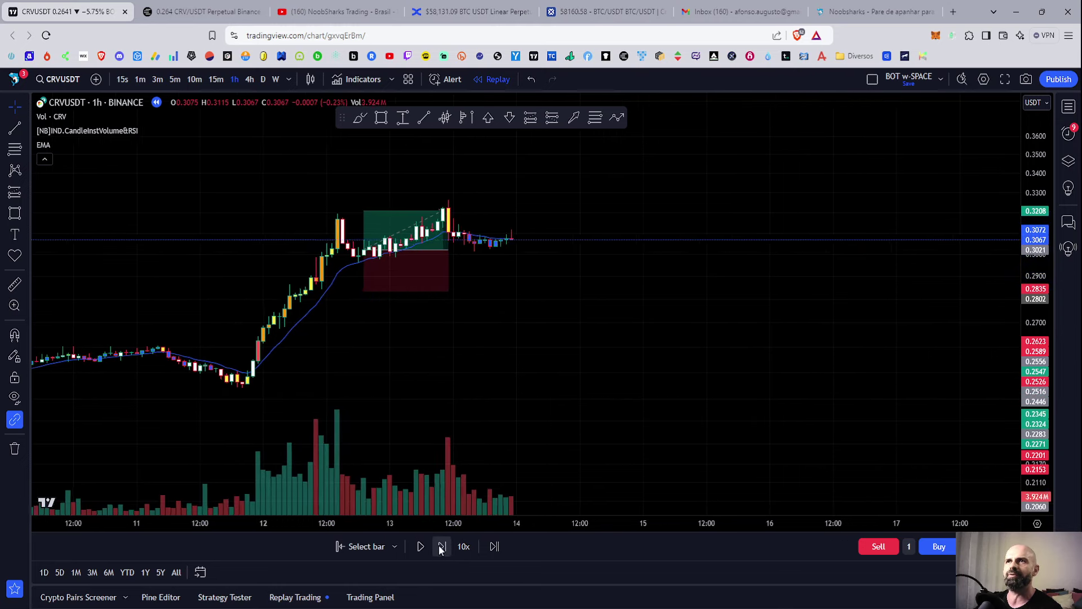
left_click(441, 546)
left_click(441, 546)
left_click(427, 242)
left_click(471, 249)
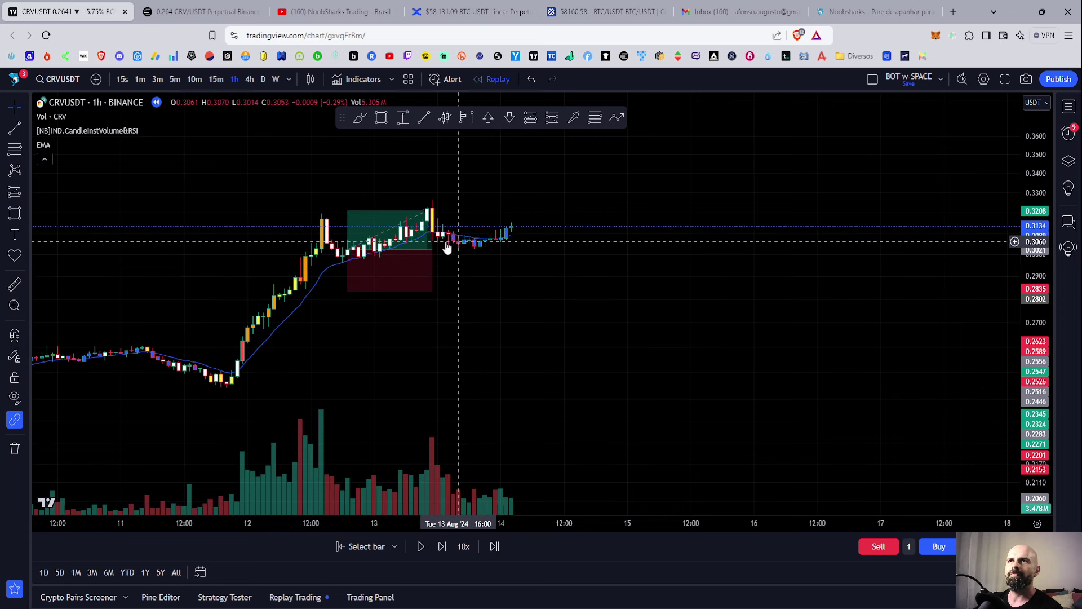
triple_click(442, 546)
triple_click(442, 546)
triple_click(441, 546)
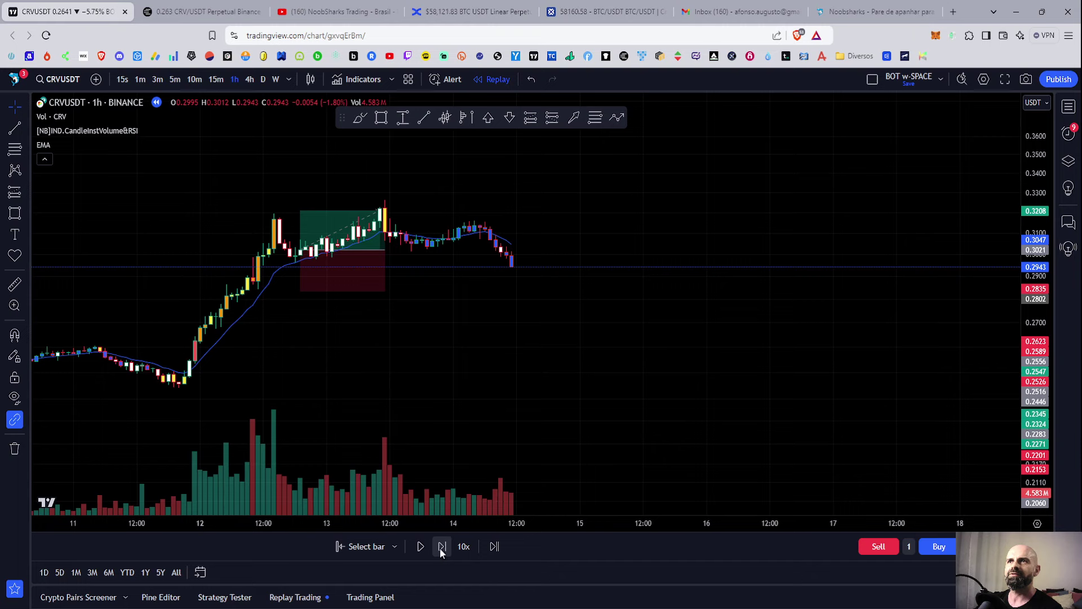
left_click(442, 546)
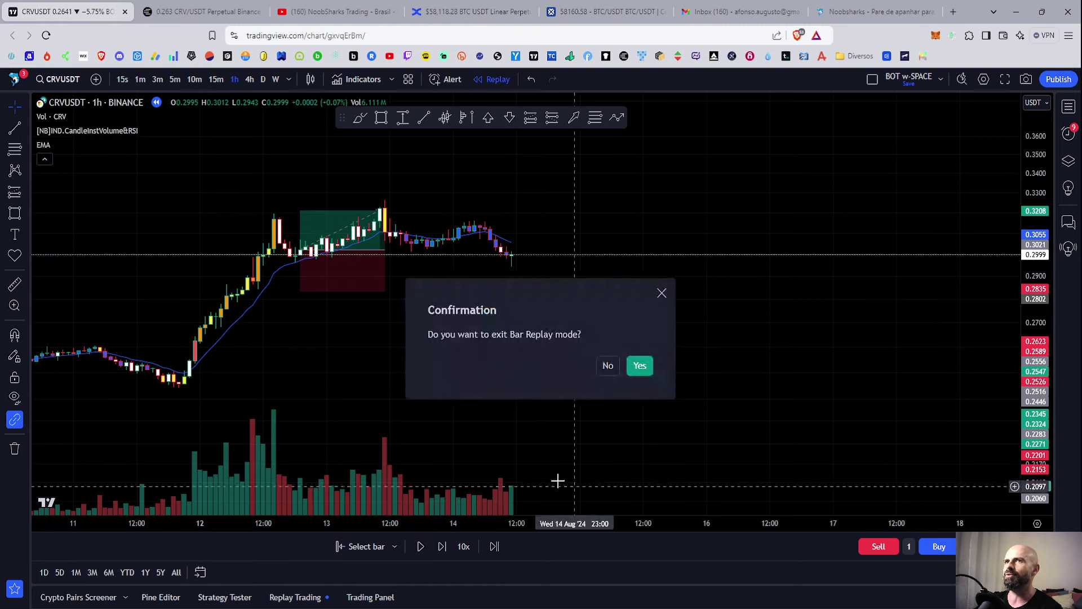
Exit Bar Replay and pan the live chart back to show Aug 9–26.
left_click(640, 365)
scroll(563, 394, "down", 2)
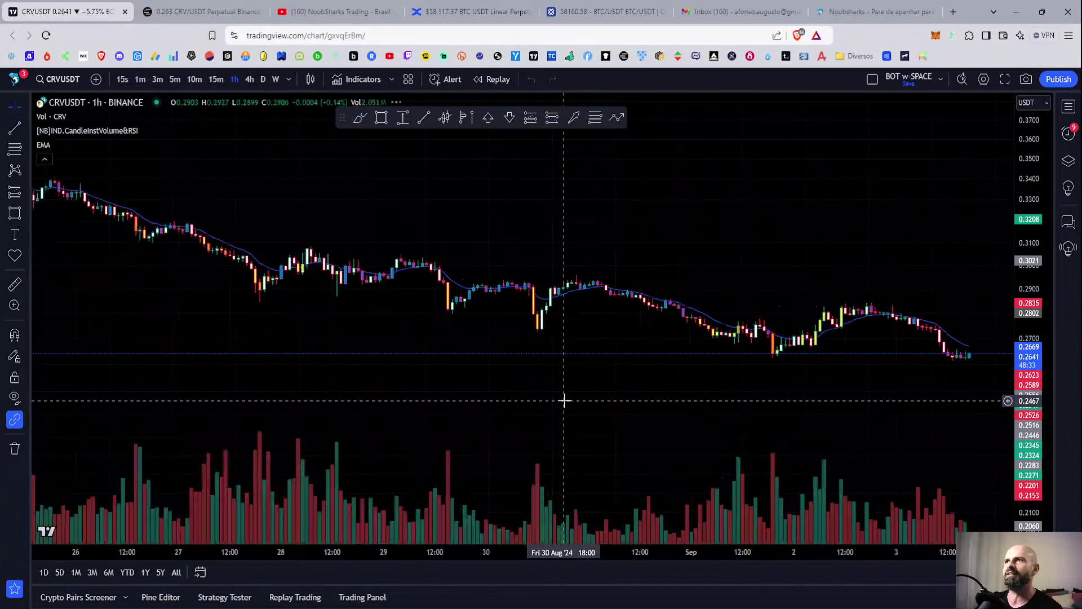
scroll(563, 394, "down", 3)
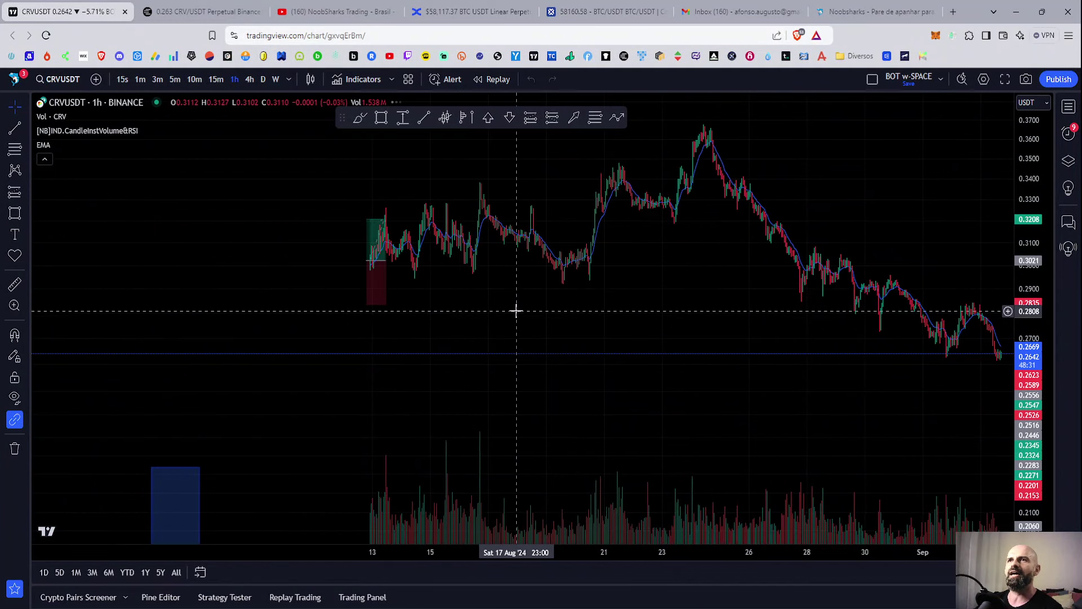
left_click_drag(514, 309, 634, 345)
scroll(633, 345, "up", 1)
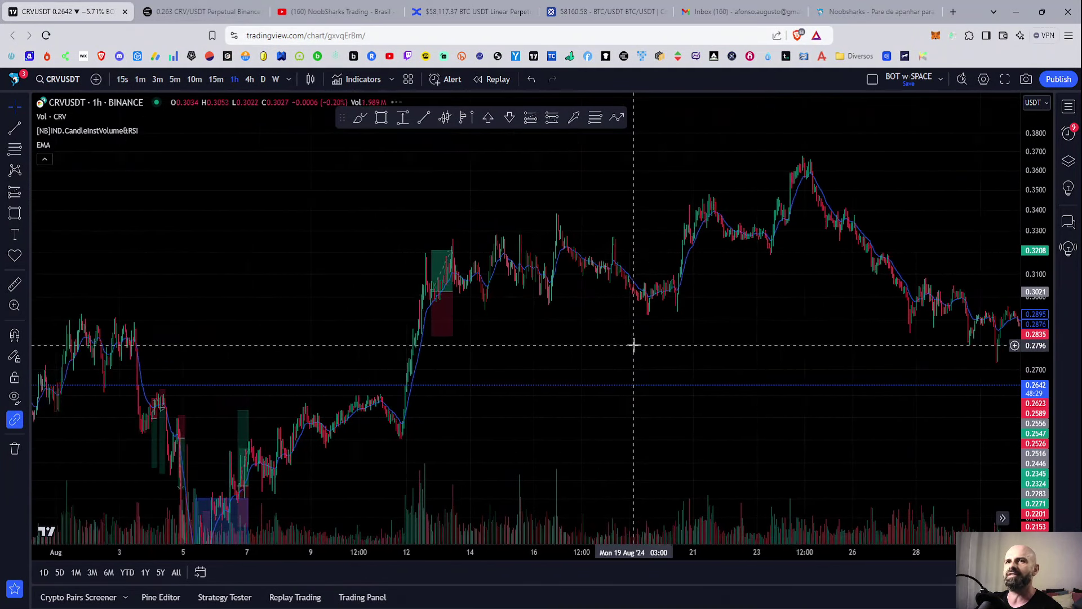
scroll(633, 345, "up", 2)
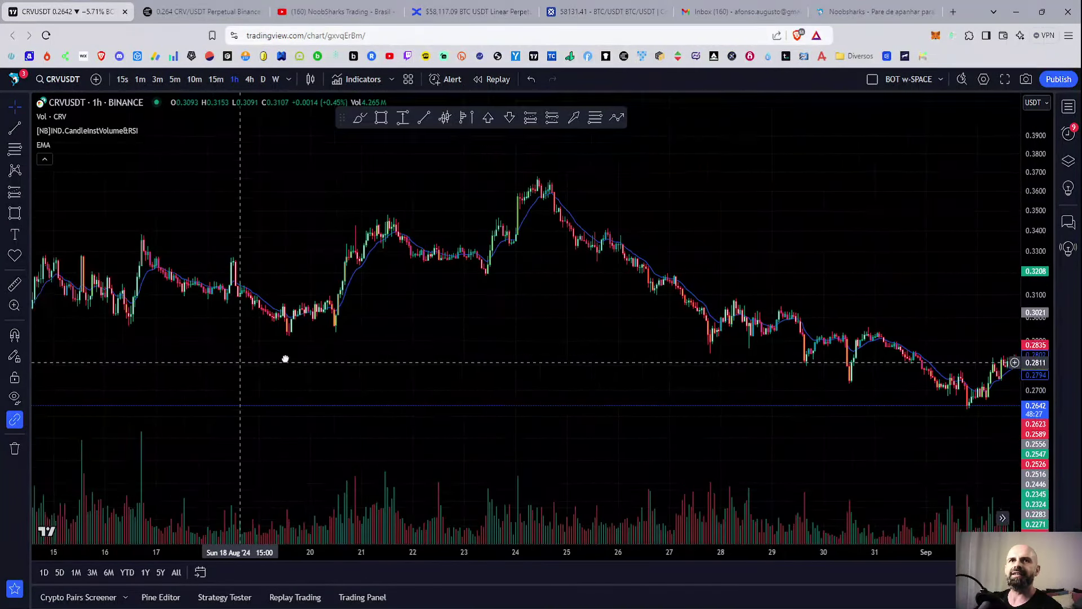
mouse_move(285, 358)
left_mouse_down()
mouse_move(553, 394)
mouse_move(480, 363)
left_mouse_up()
scroll(355, 370, "up", 2)
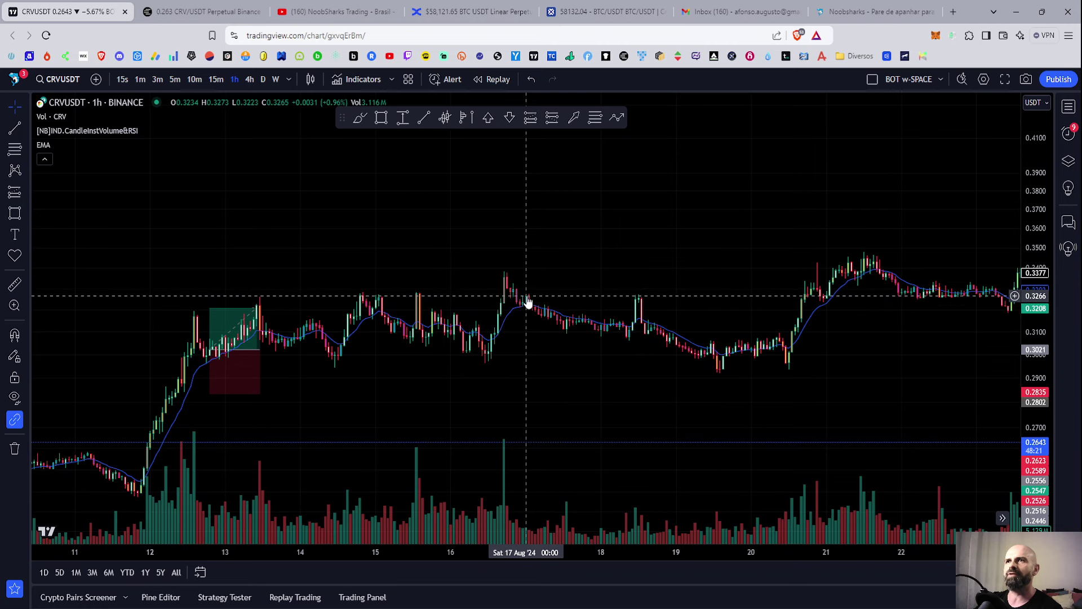
Move the view forward to Aug 24–Sep 4, with price near 0.2644.
scroll(545, 320, "right", 1)
scroll(526, 370, "right", 2)
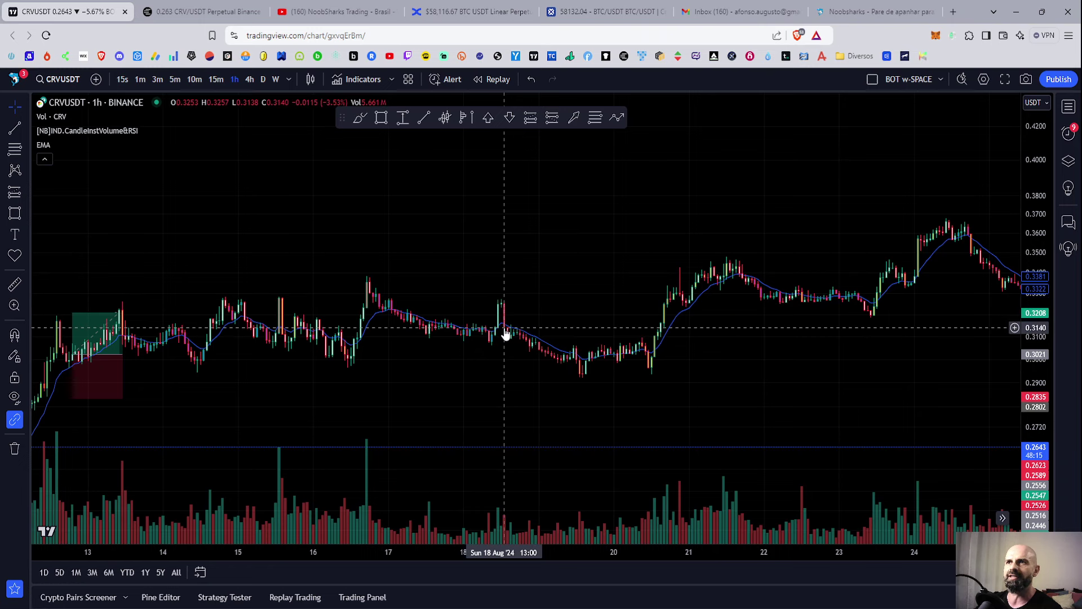
scroll(611, 399, "right", 2)
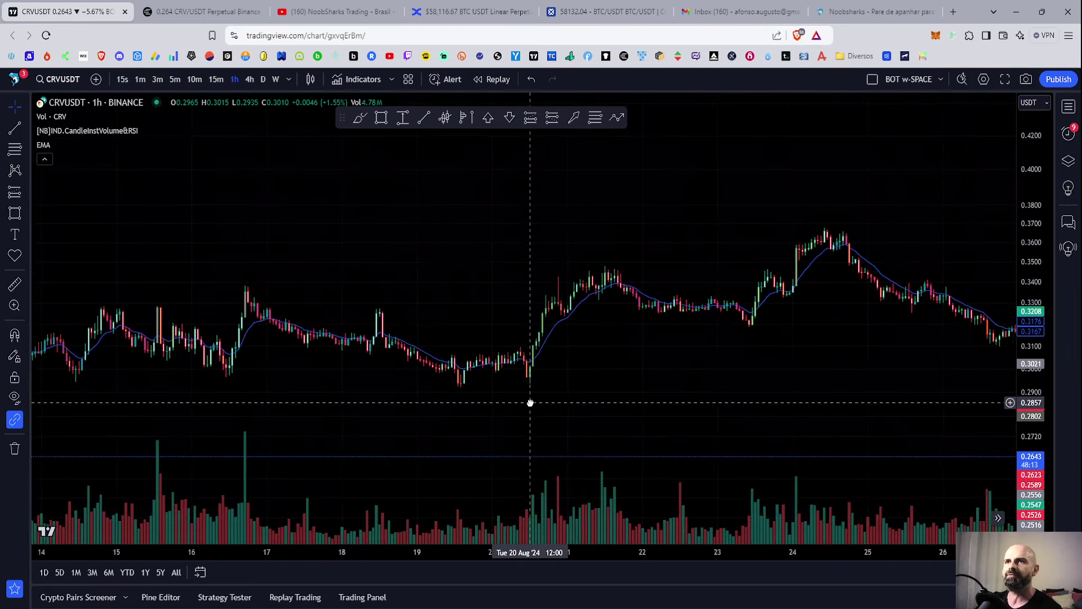
scroll(530, 400, "right", 1)
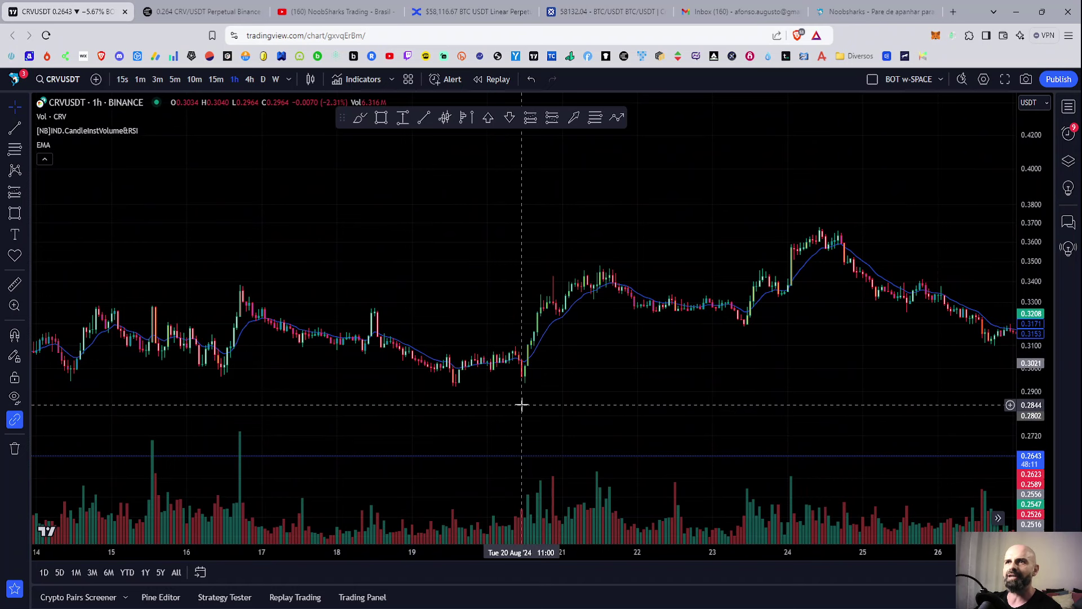
left_click_drag(522, 403, 470, 403)
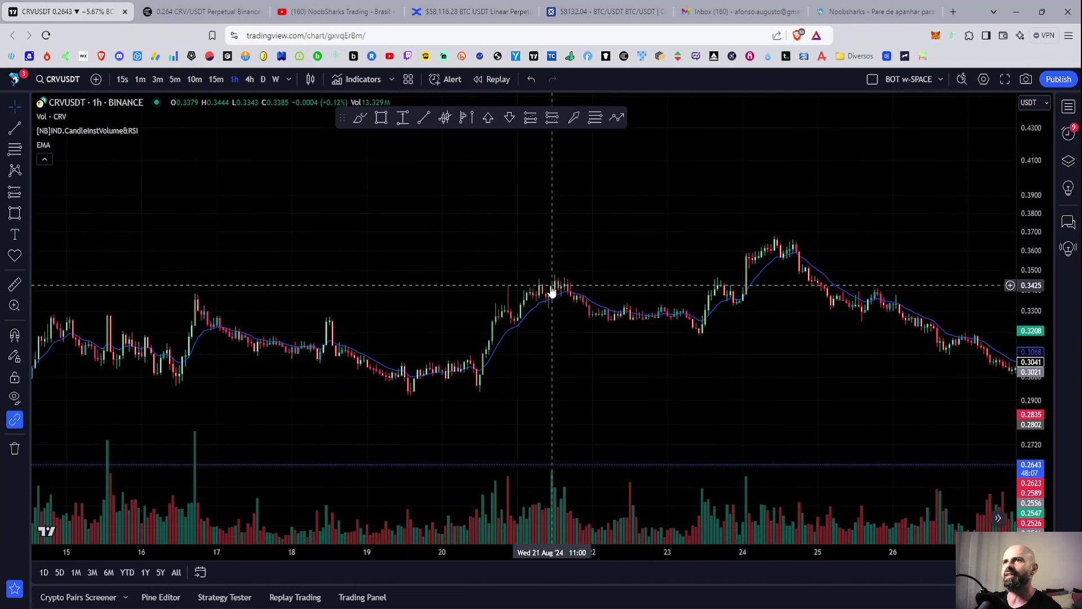
left_click_drag(659, 382, 488, 423)
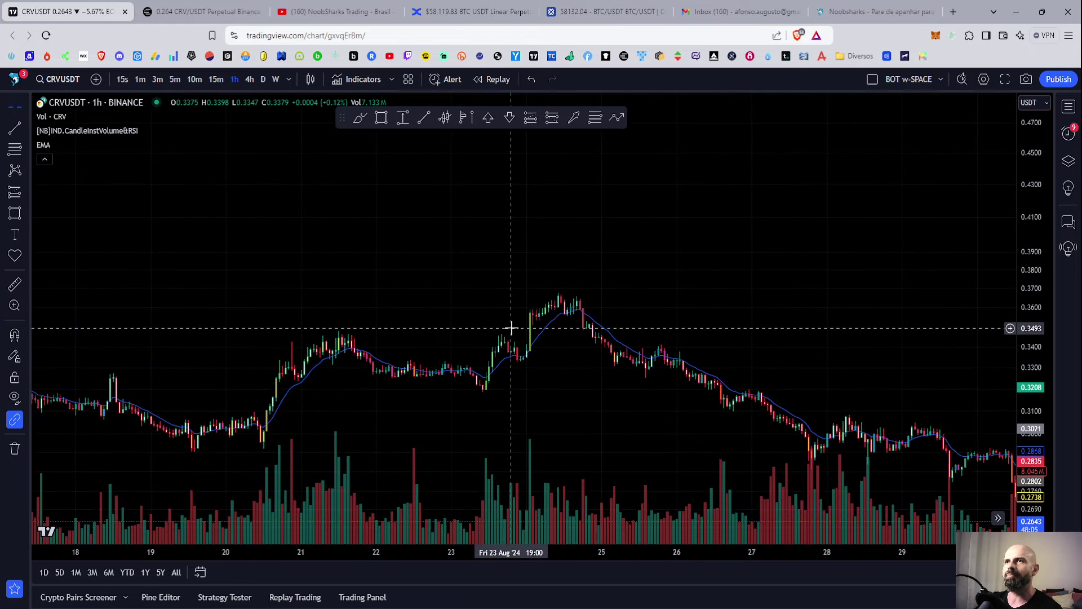
mouse_move(544, 361)
left_mouse_down()
mouse_move(464, 354)
mouse_move(403, 309)
left_mouse_up()
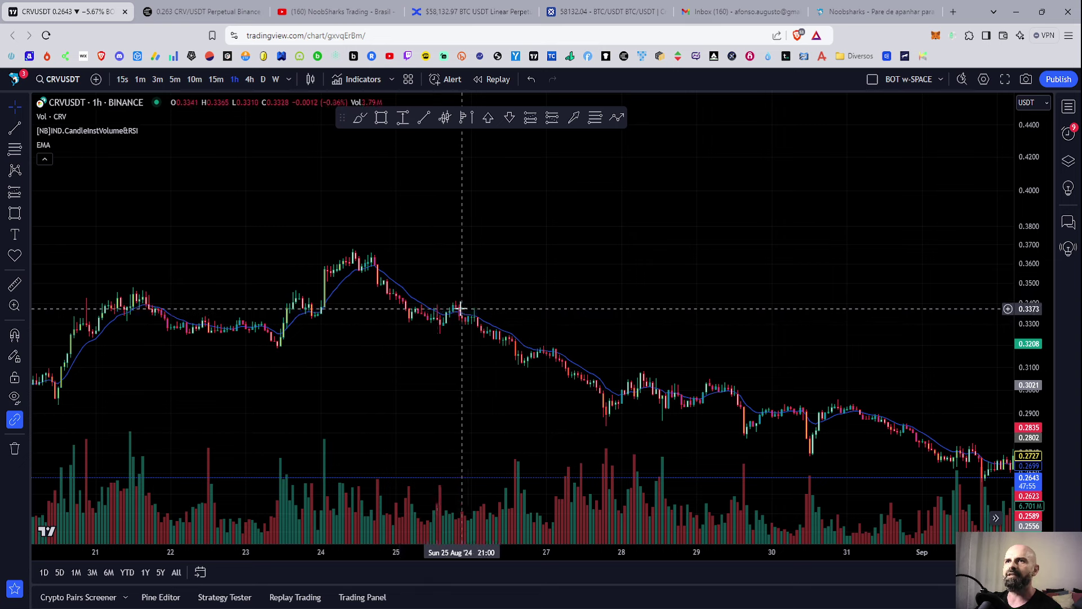
left_click_drag(543, 391, 463, 369)
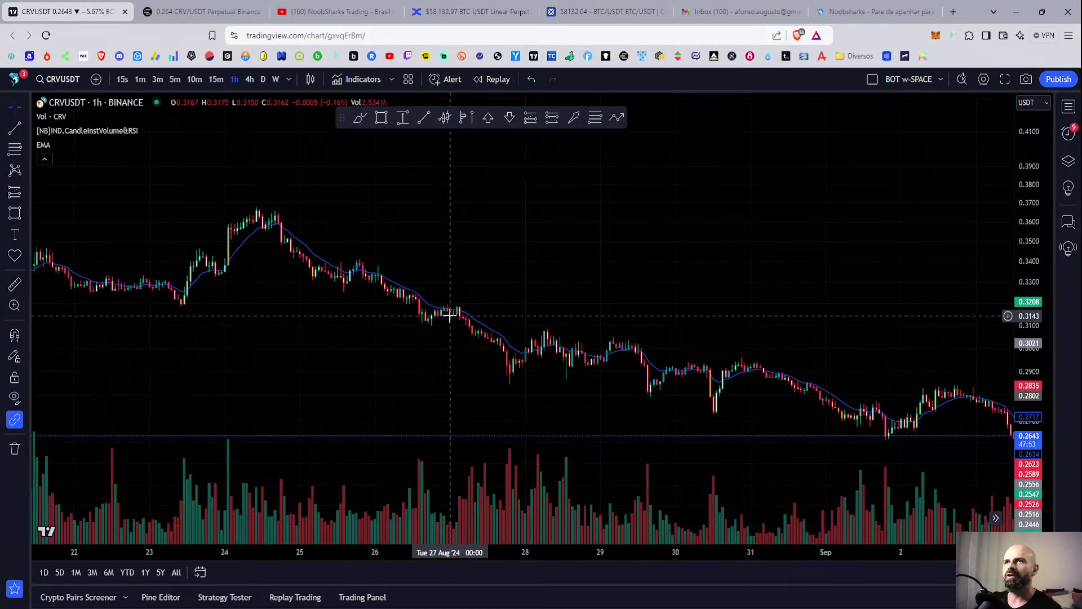
left_click_drag(591, 414, 465, 415)
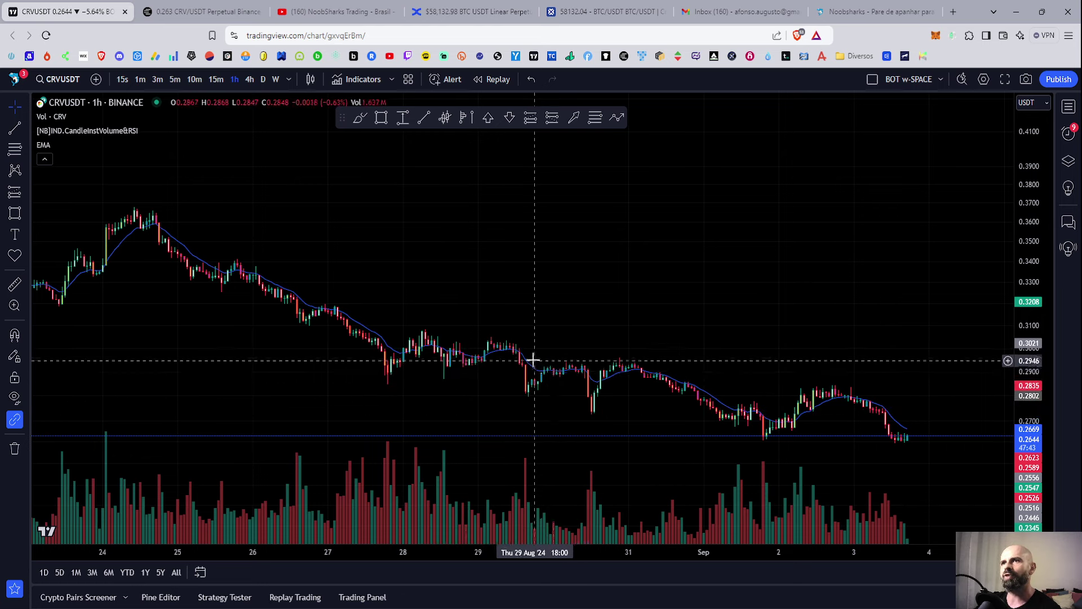
Glance at the Coinalyze CRV/USDT perp page, then come back to the CRVUSDT chart.
scroll(586, 389, "down", 2)
scroll(609, 375, "down", 2)
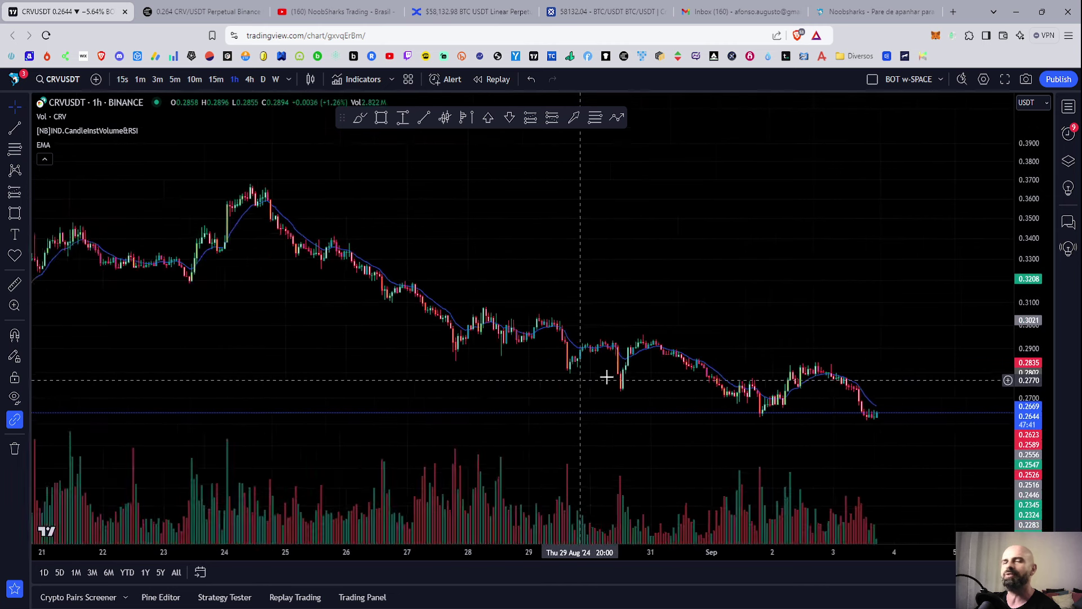
scroll(664, 376, "down", 2)
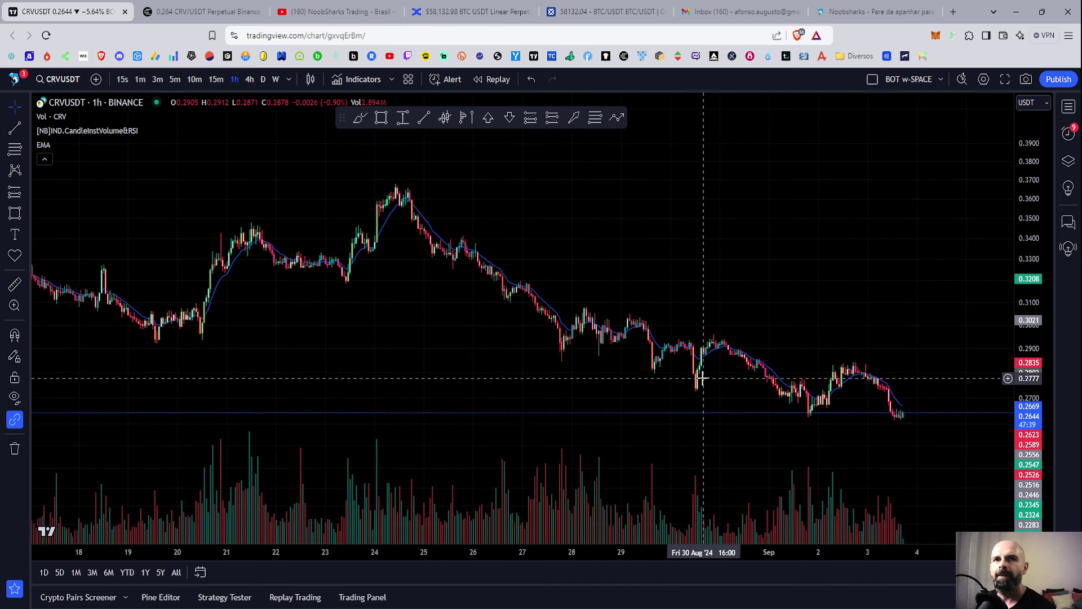
key("ctrl+Tab")
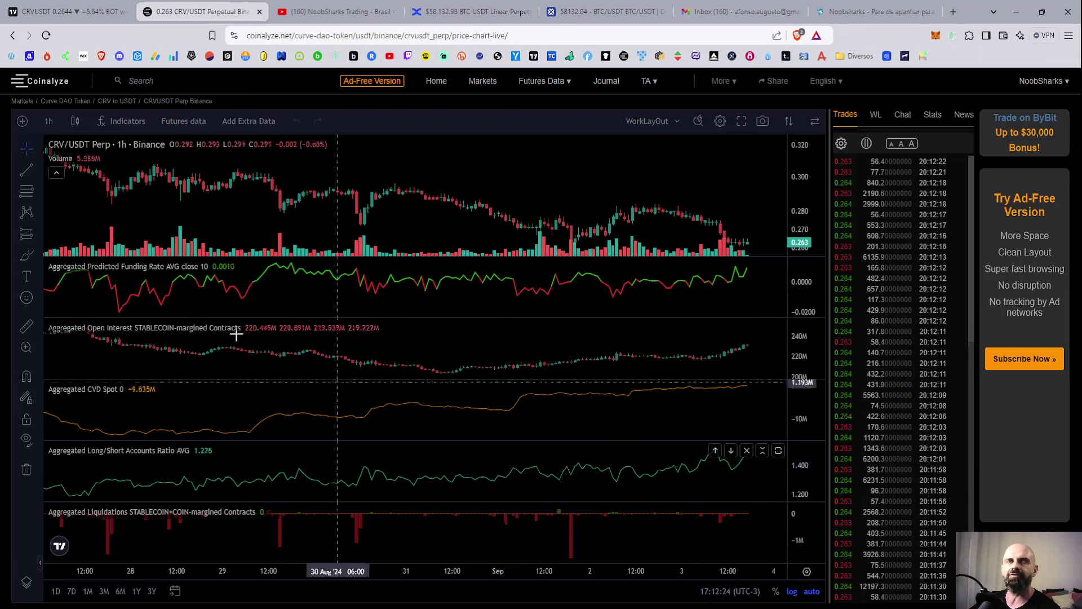
left_click(68, 11)
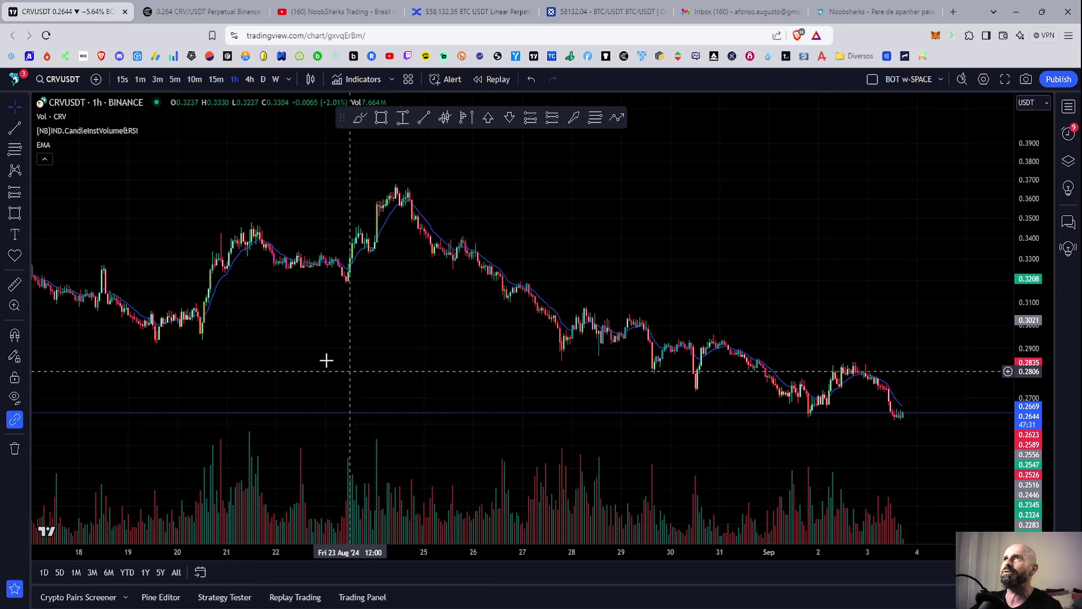
Switch to the NoobSharks YouTube playlists tab.
left_click(344, 12)
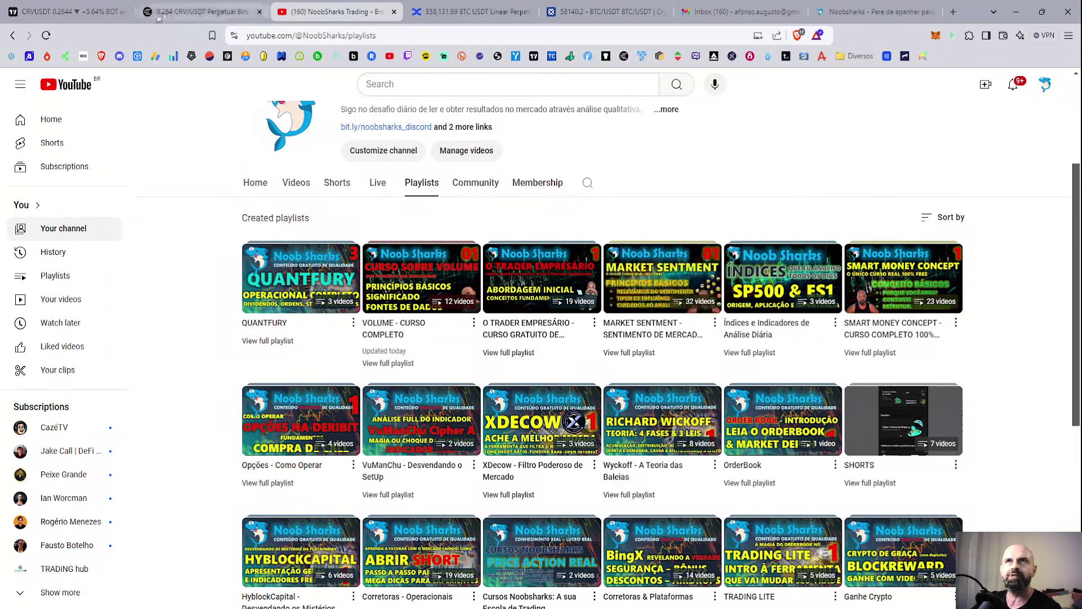
Return to the CRVUSDT chart tab, briefly revisit the NoobSharks playlists, then settle back on the chart.
left_click(56, 7)
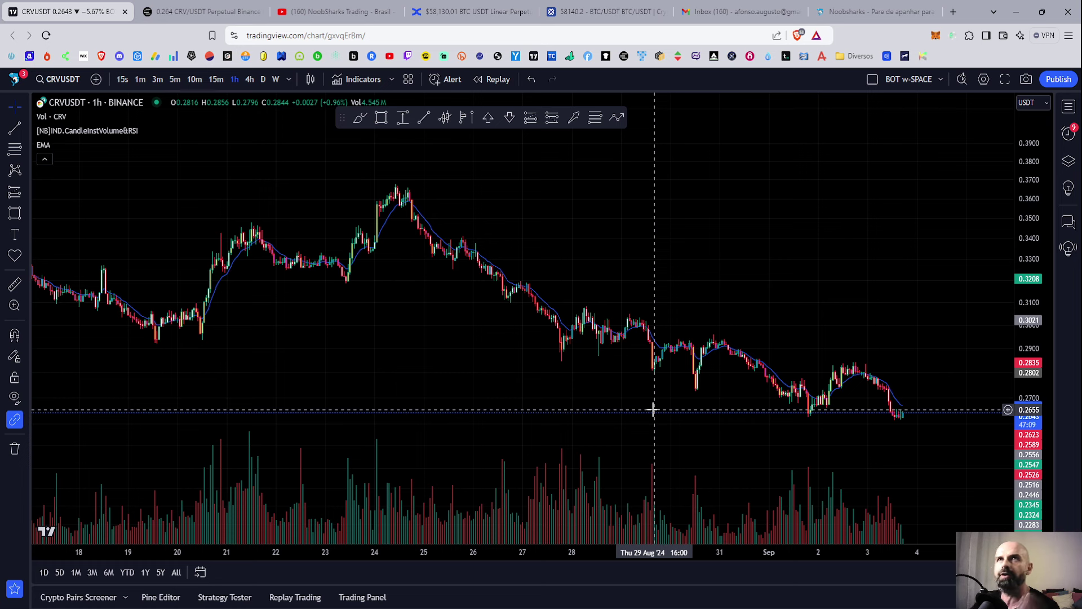
left_click(337, 11)
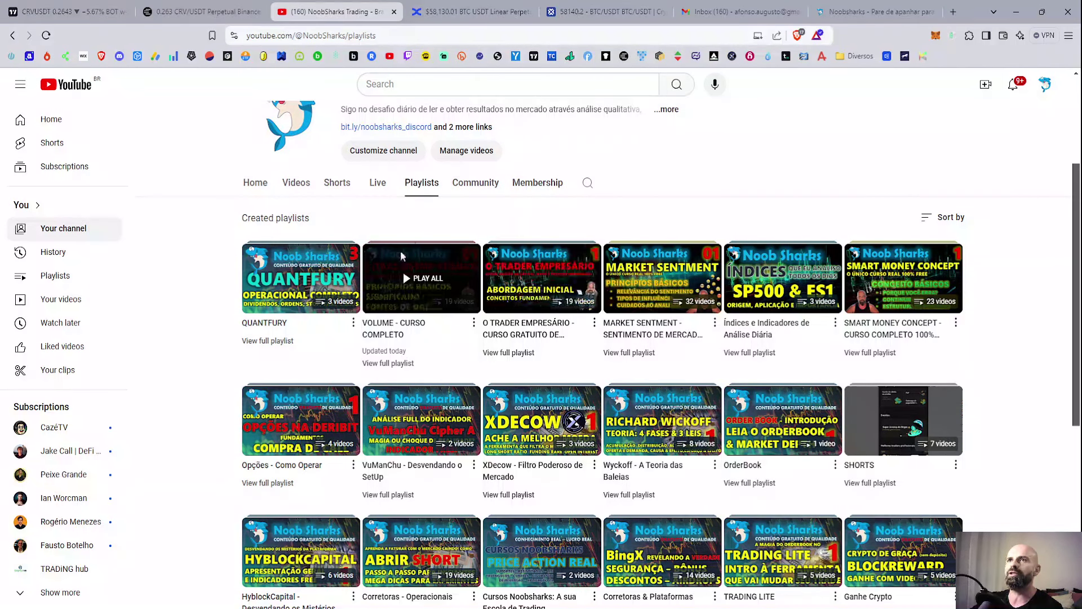
left_click(62, 11)
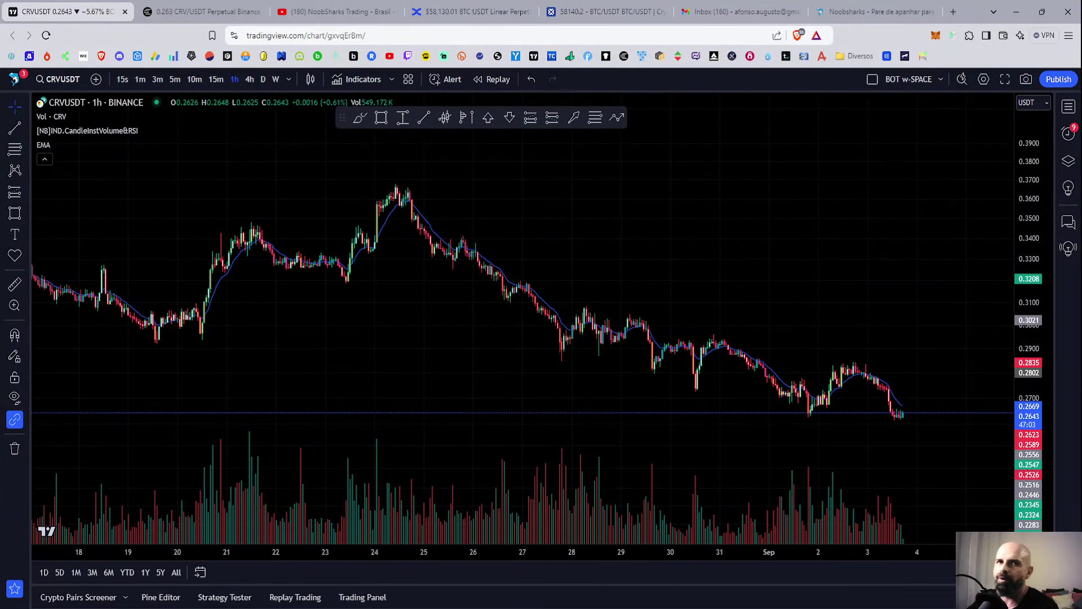